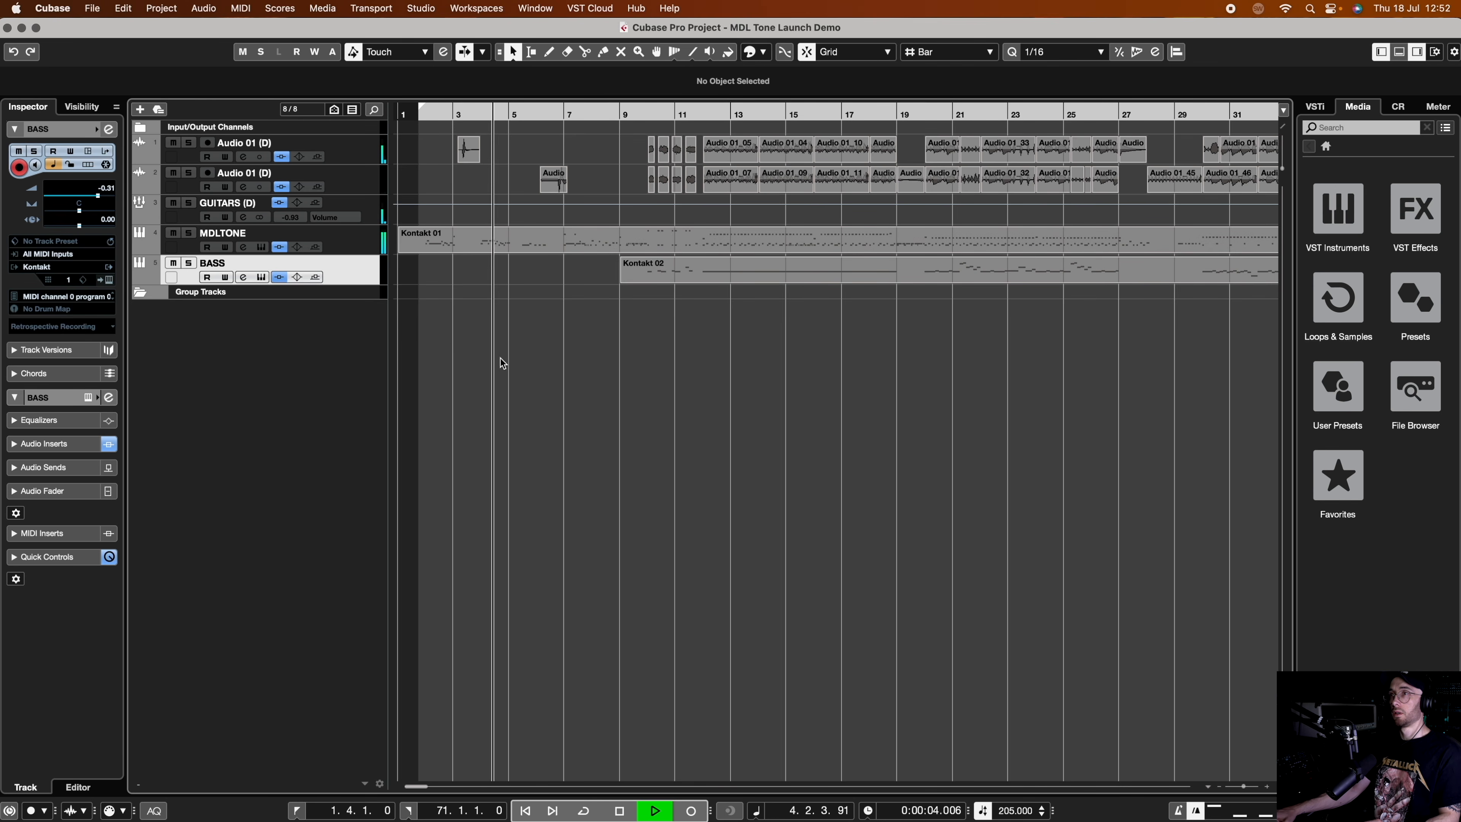
- Play the arrangement from bar 7 and again from bar 18, stopping playback after each passage
{"action": "key", "text": "space"}
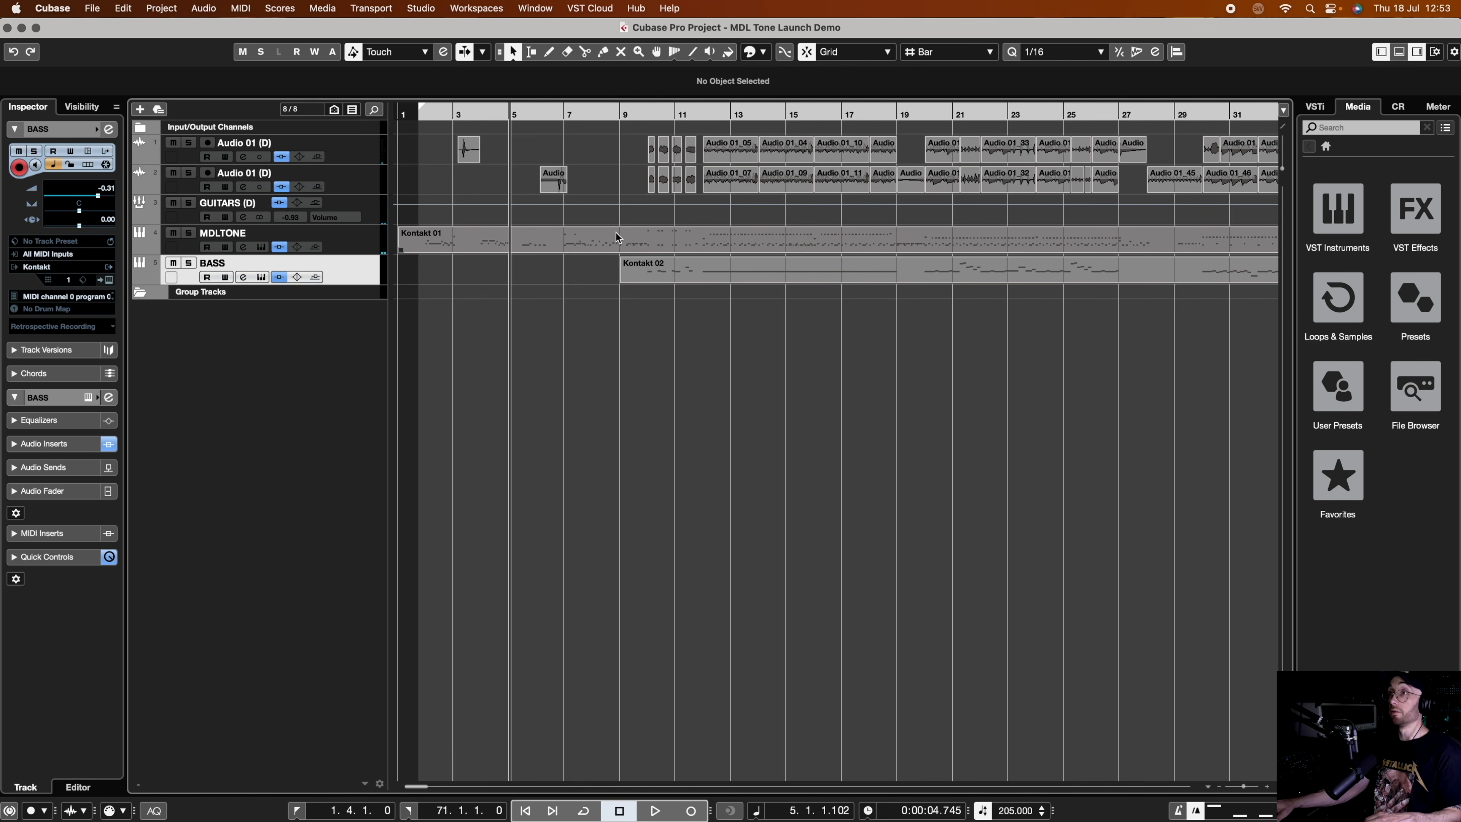
{"action": "double_click", "coordinate": [561, 115]}
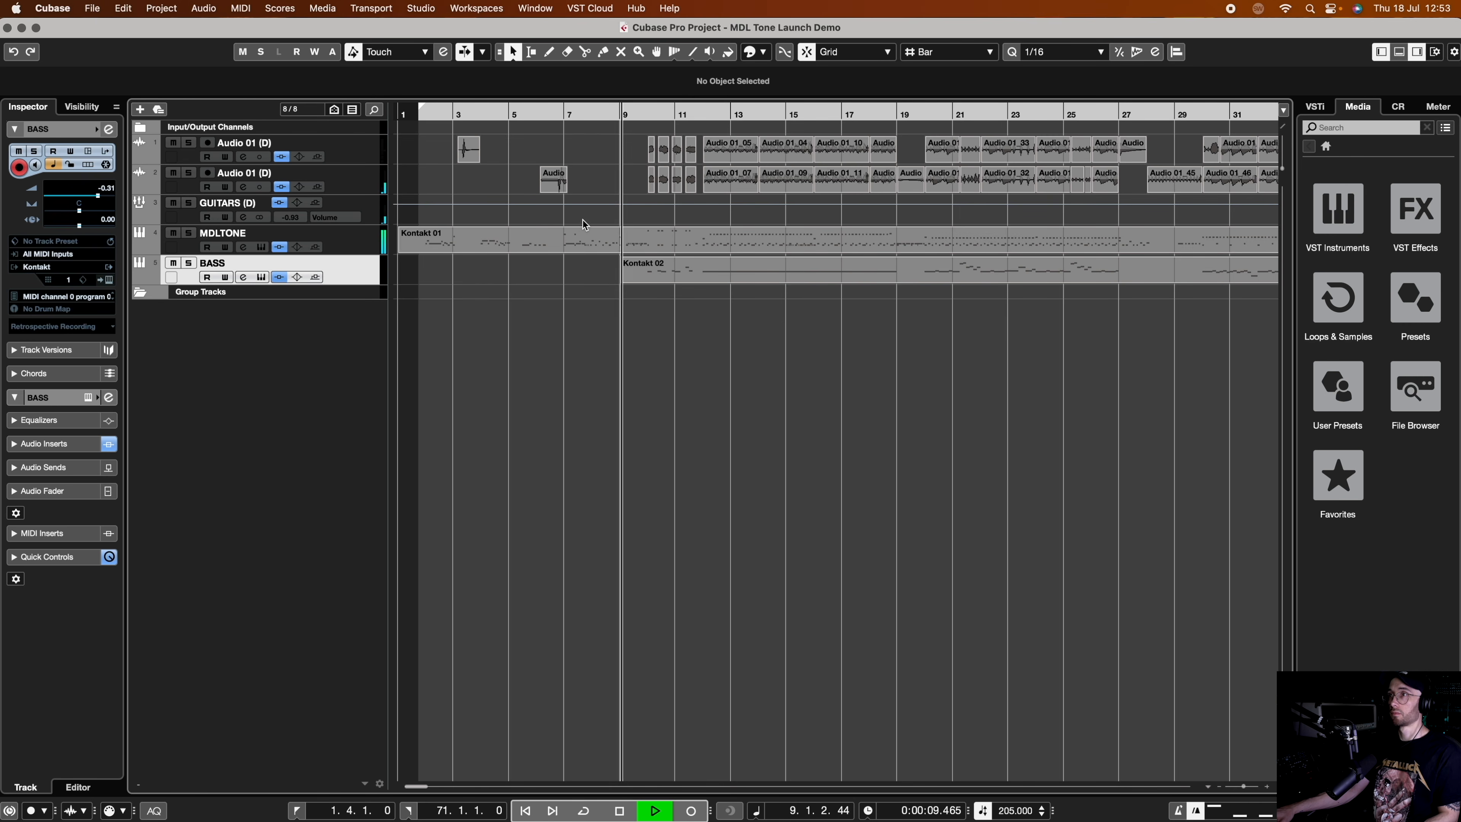
{"action": "key", "text": "space"}
{"action": "scroll", "coordinate": [756, 372], "scroll_direction": "right", "scroll_amount": 5}
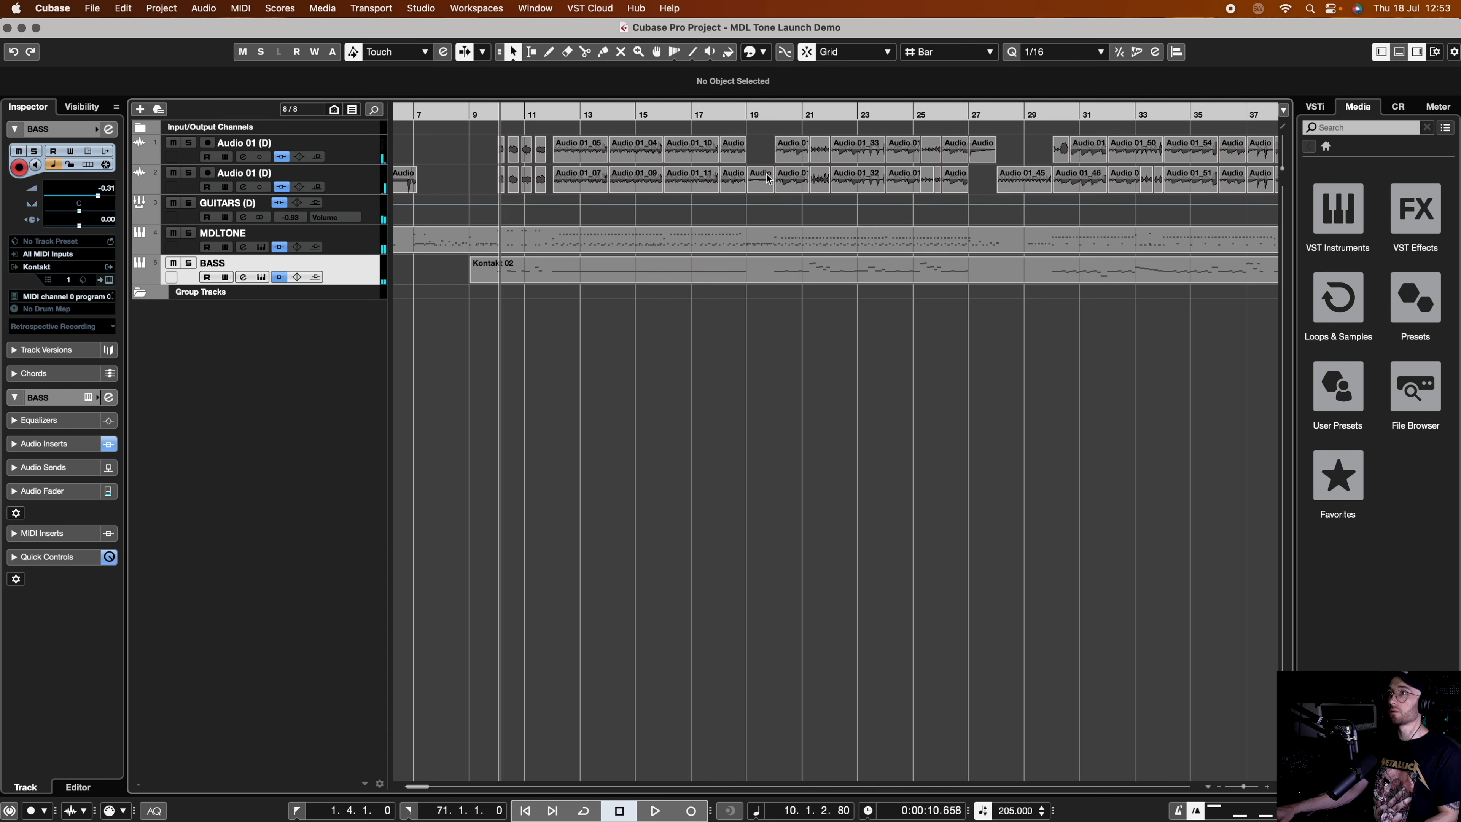
{"action": "left_click", "coordinate": [717, 118]}
{"action": "key", "text": "space"}
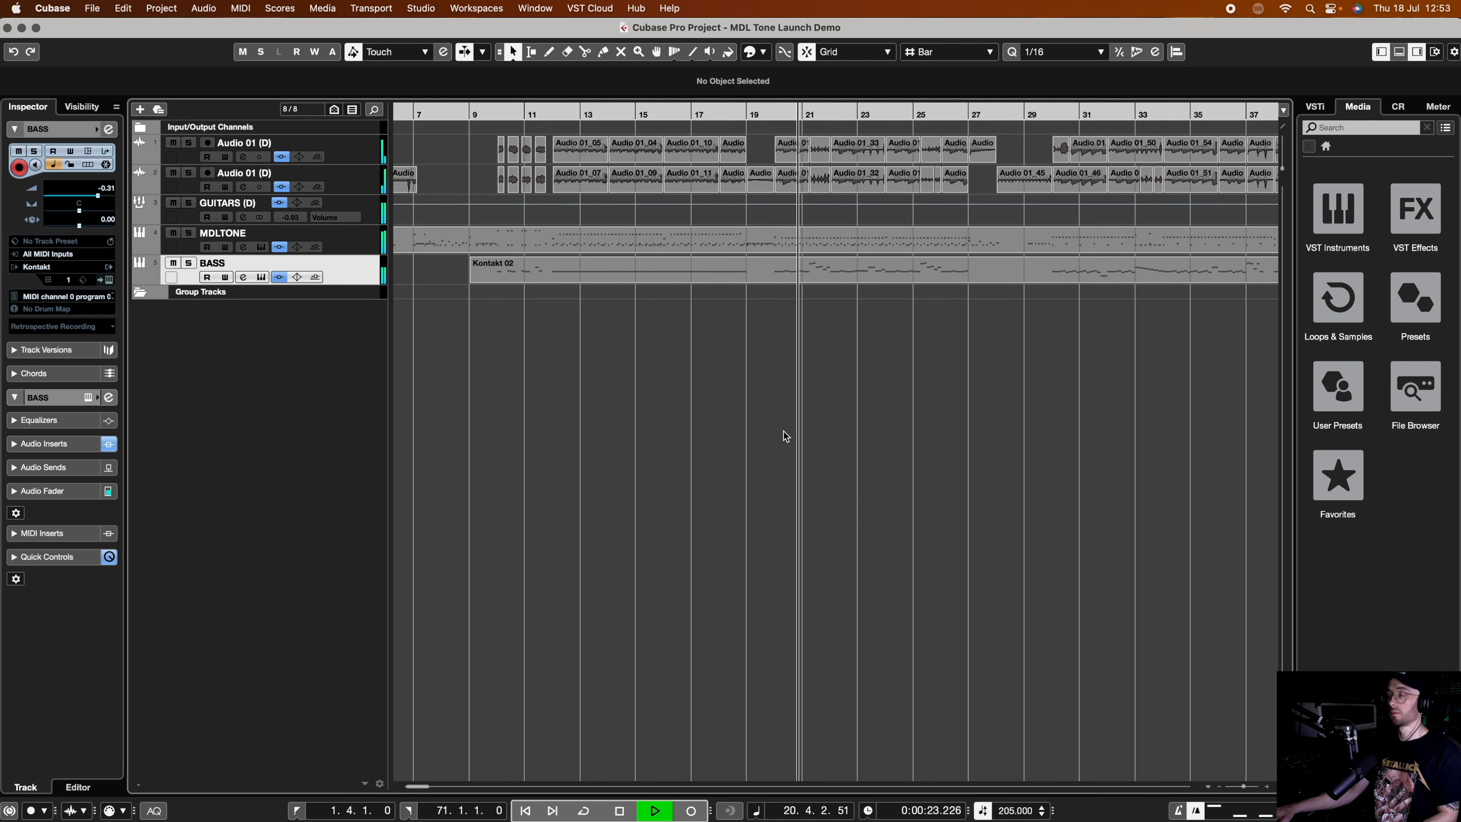
{"action": "key", "text": "space"}
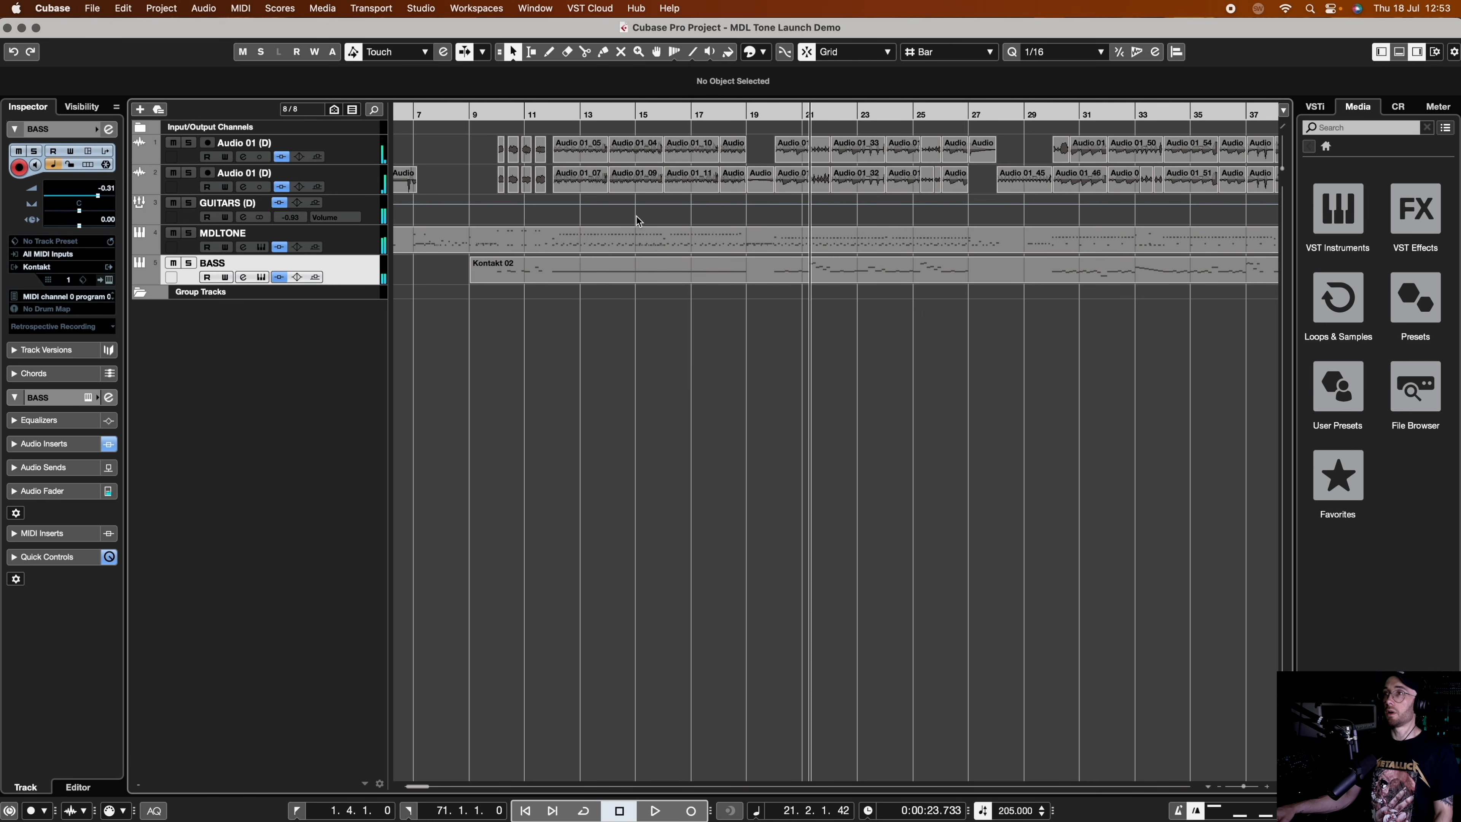
- Move the playhead to bar 12 and open the MDLTONE track's Kontakt 01 part in a separate Key Editor window
{"action": "scroll", "coordinate": [619, 219], "scroll_direction": "left", "scroll_amount": 5}
{"action": "left_click", "coordinate": [703, 114]}
{"action": "double_click", "coordinate": [740, 246]}
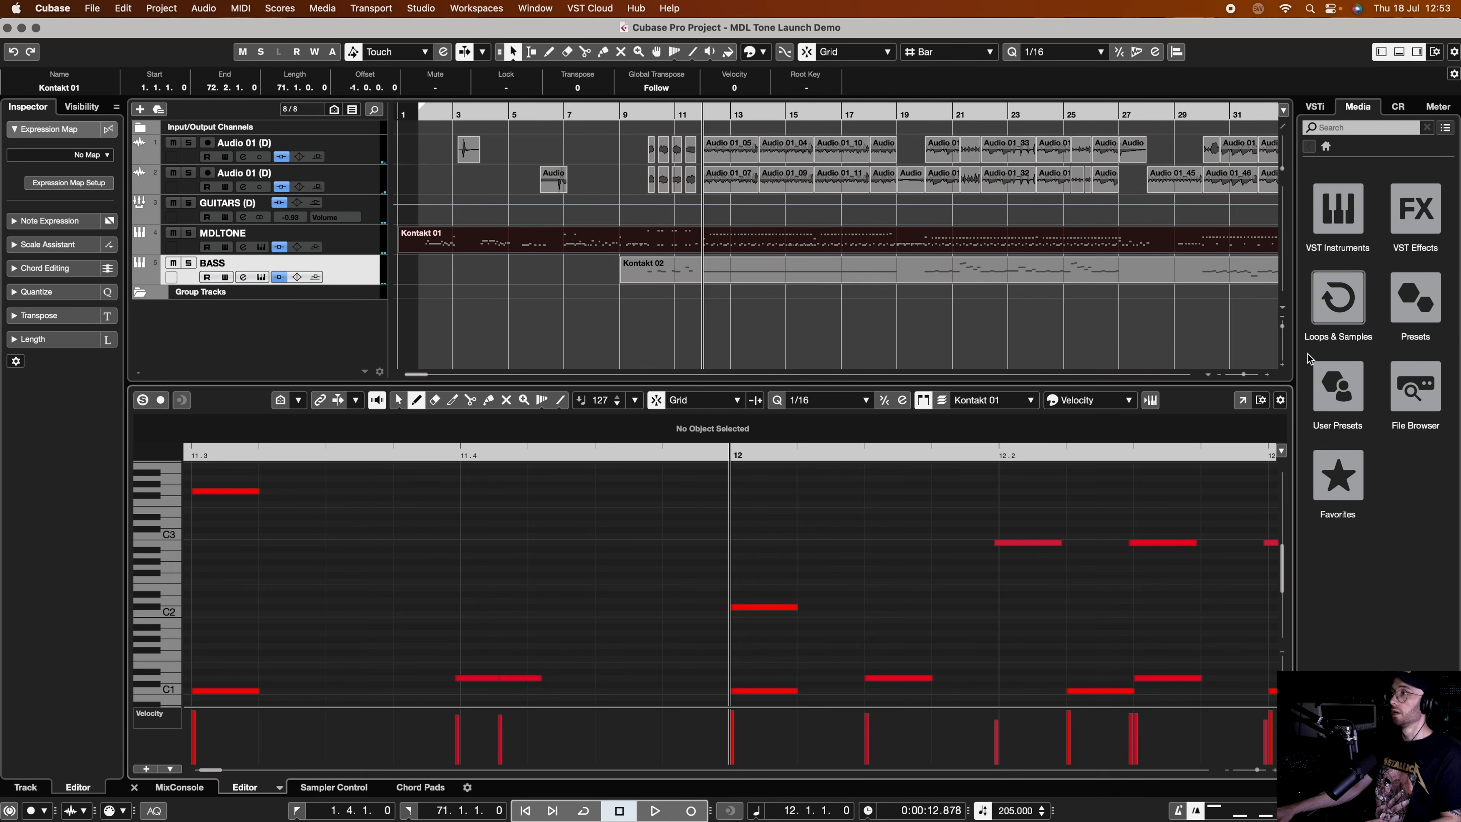
{"action": "left_click", "coordinate": [1241, 400]}
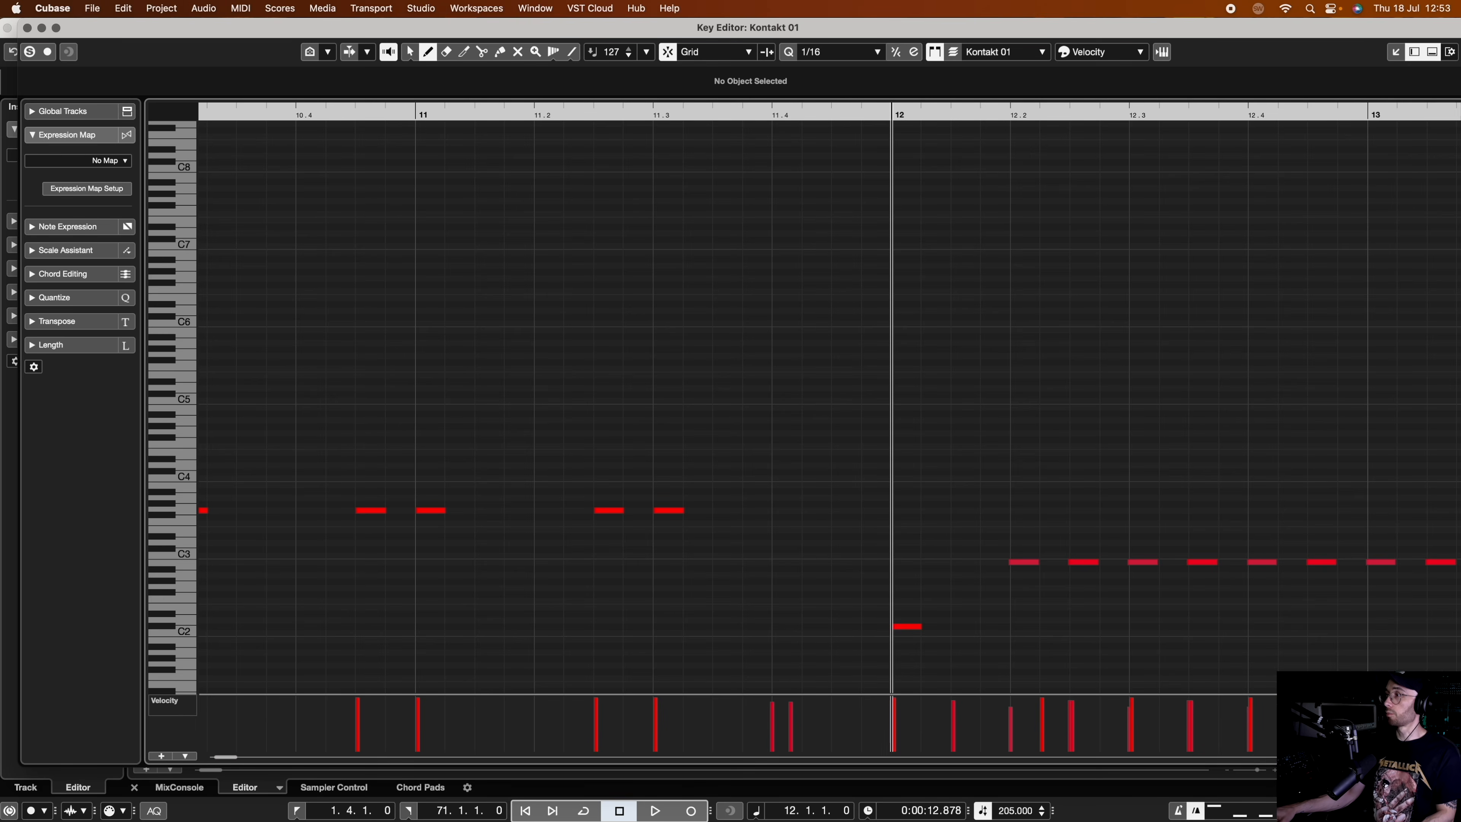
- Bring bars 29 to 34 into the Key Editor, switch to the selection tool, and play the groove from bar 30
{"action": "left_click_drag", "start_coordinate": [1441, 756], "coordinate": [1420, 756]}
{"action": "scroll", "coordinate": [1006, 336], "scroll_direction": "down", "scroll_amount": 5}
{"action": "key", "text": "1"}
{"action": "left_click_drag", "start_coordinate": [578, 123], "coordinate": [575, 212]}
{"action": "left_click", "coordinate": [566, 116]}
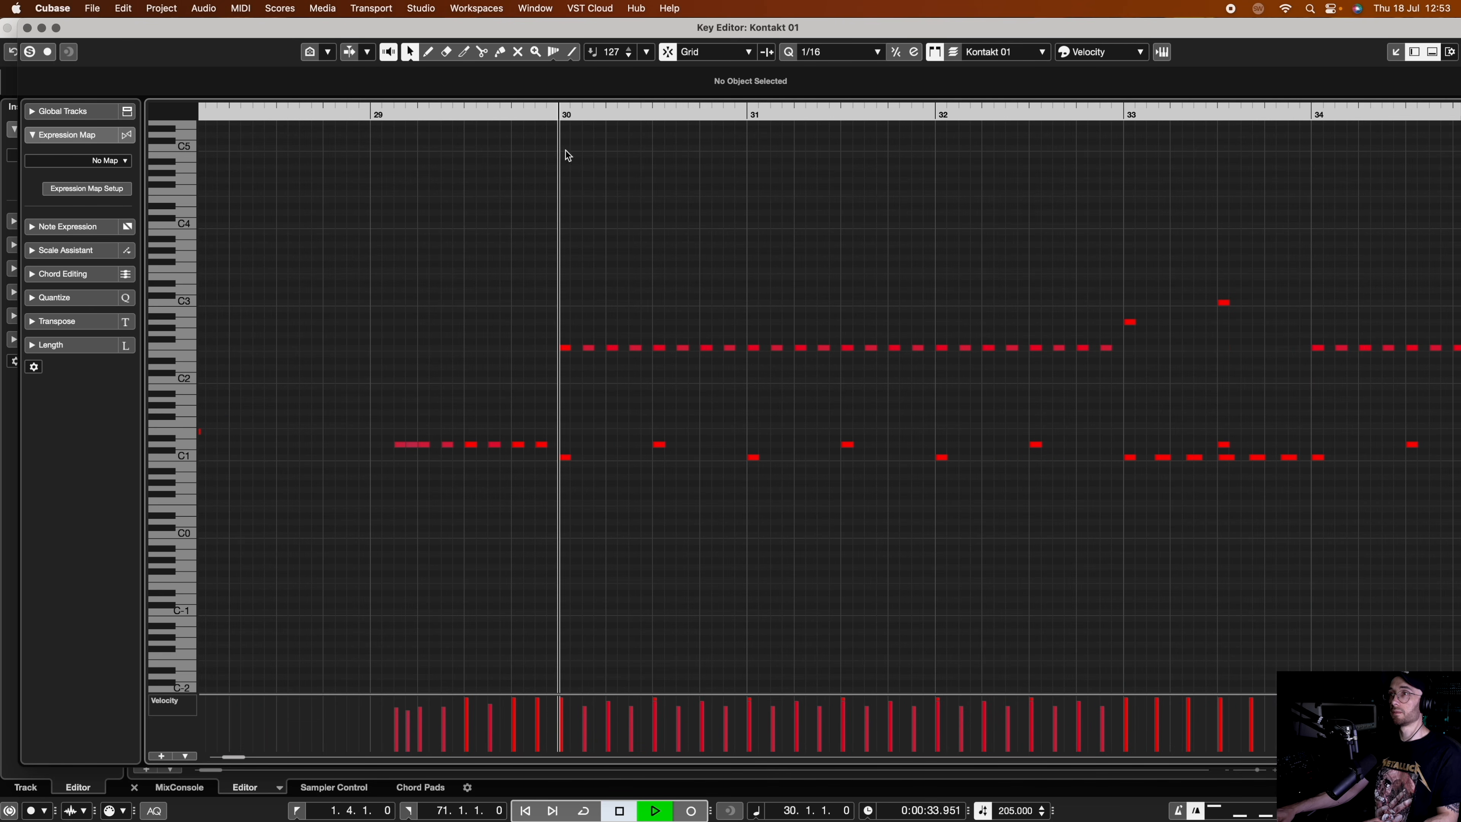
{"action": "key", "text": "space"}
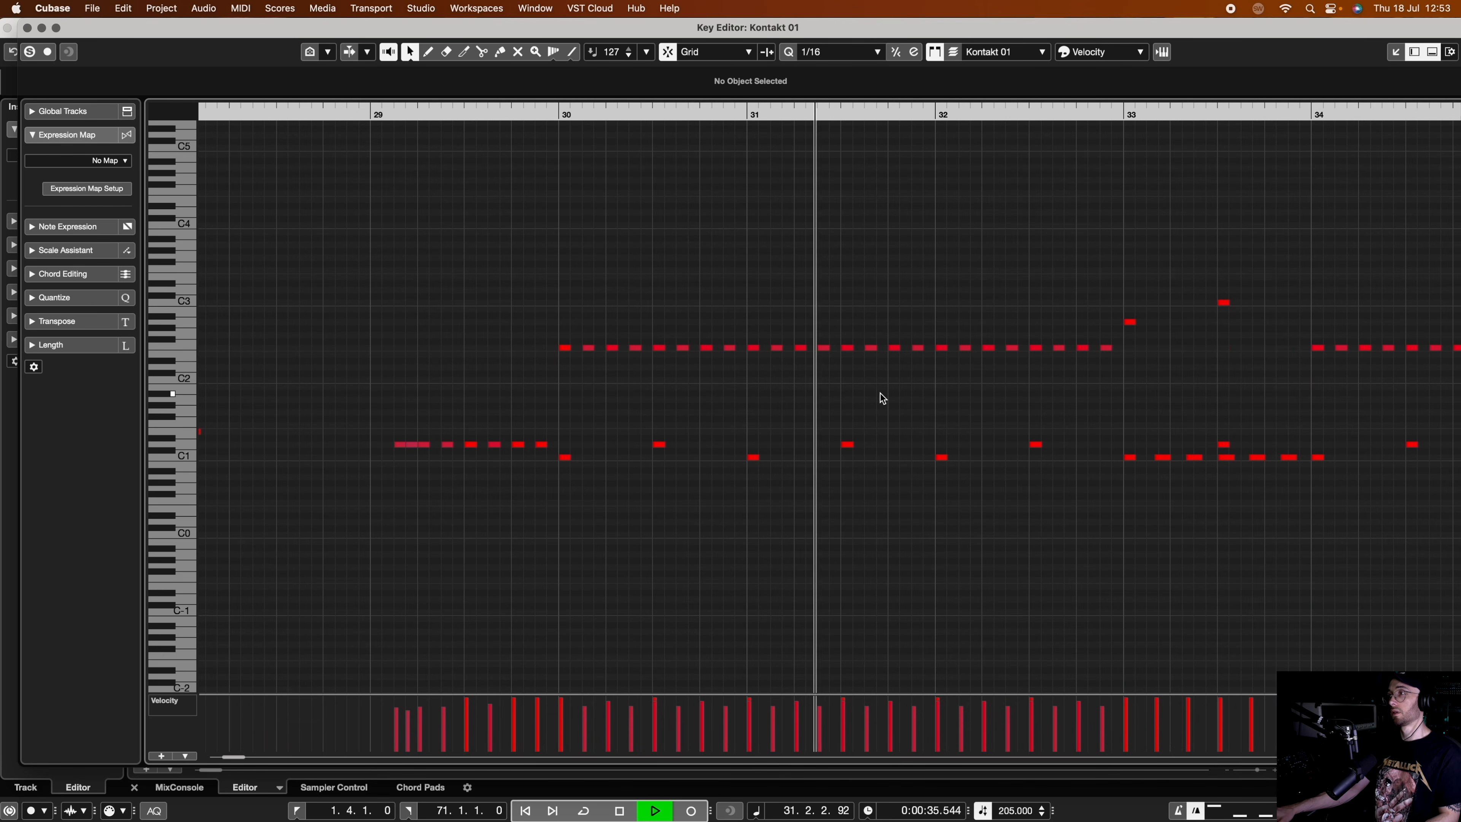
{"action": "key", "text": "space"}
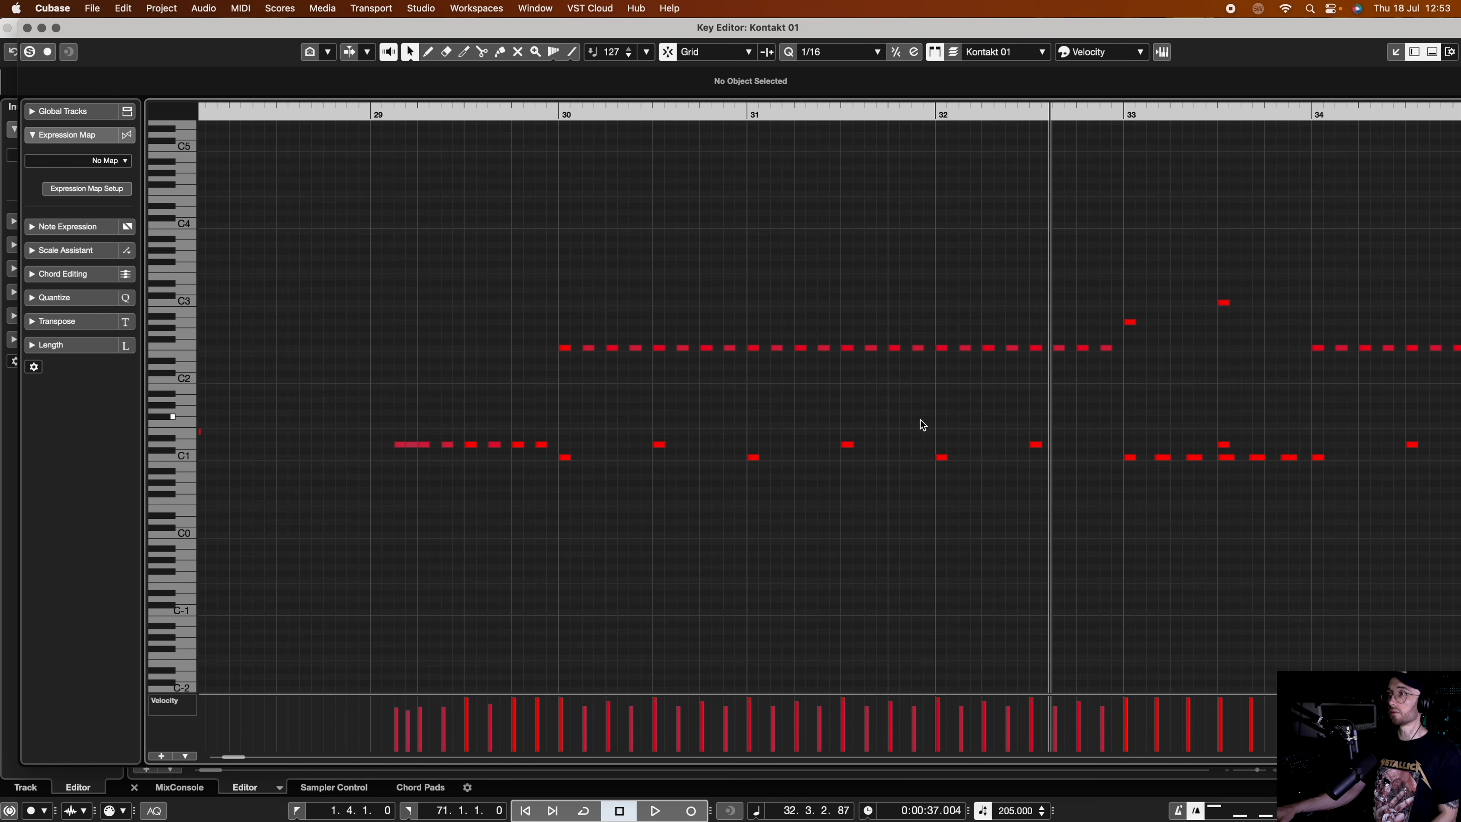
- Audition the D1 and C1 notes in bar 30, and replay the groove from the start of that bar
{"action": "left_click", "coordinate": [659, 446]}
{"action": "left_click", "coordinate": [565, 458]}
{"action": "left_click", "coordinate": [660, 445]}
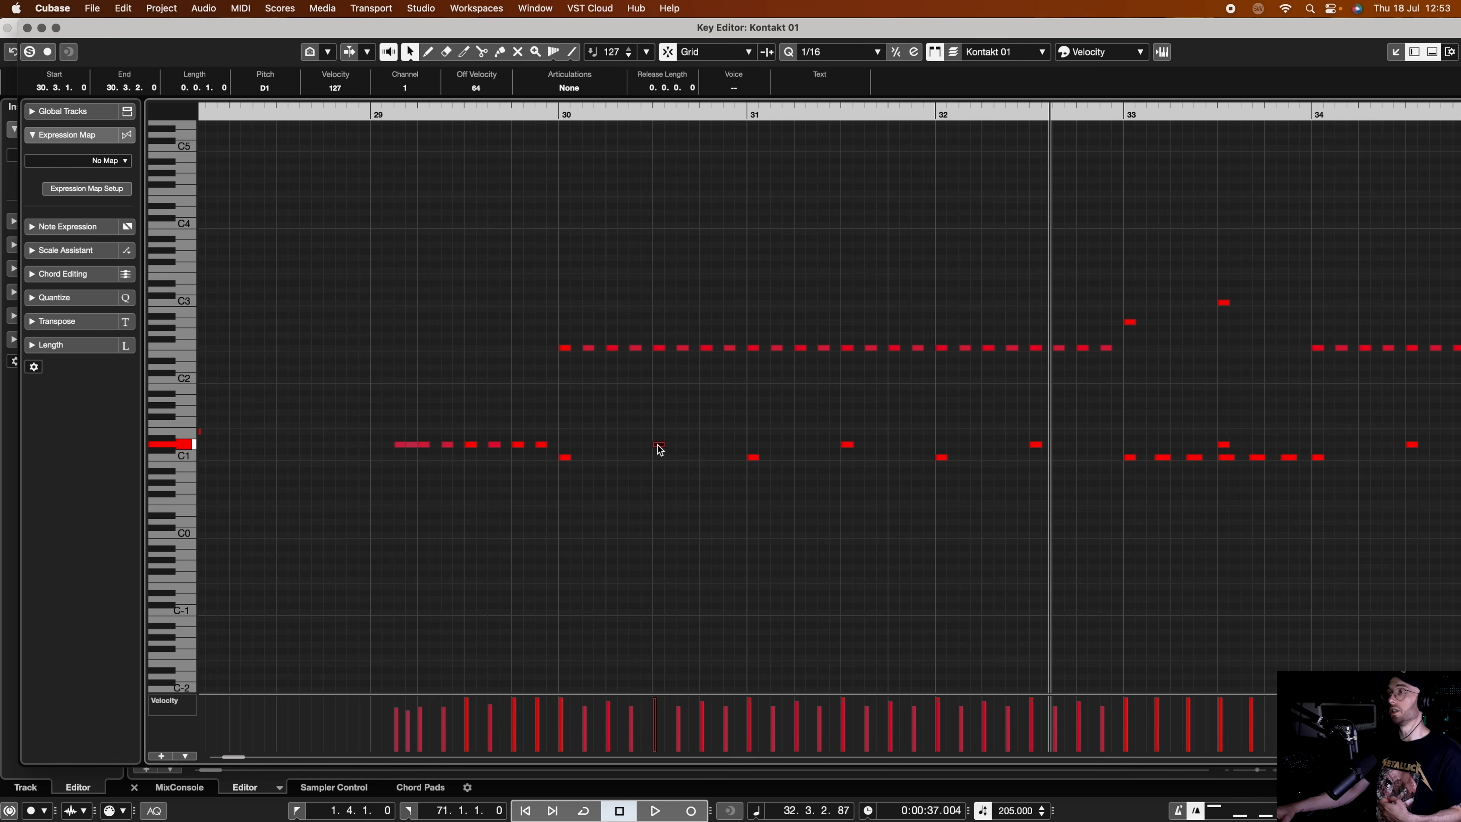
{"action": "left_click", "coordinate": [558, 114]}
{"action": "key", "text": "space"}
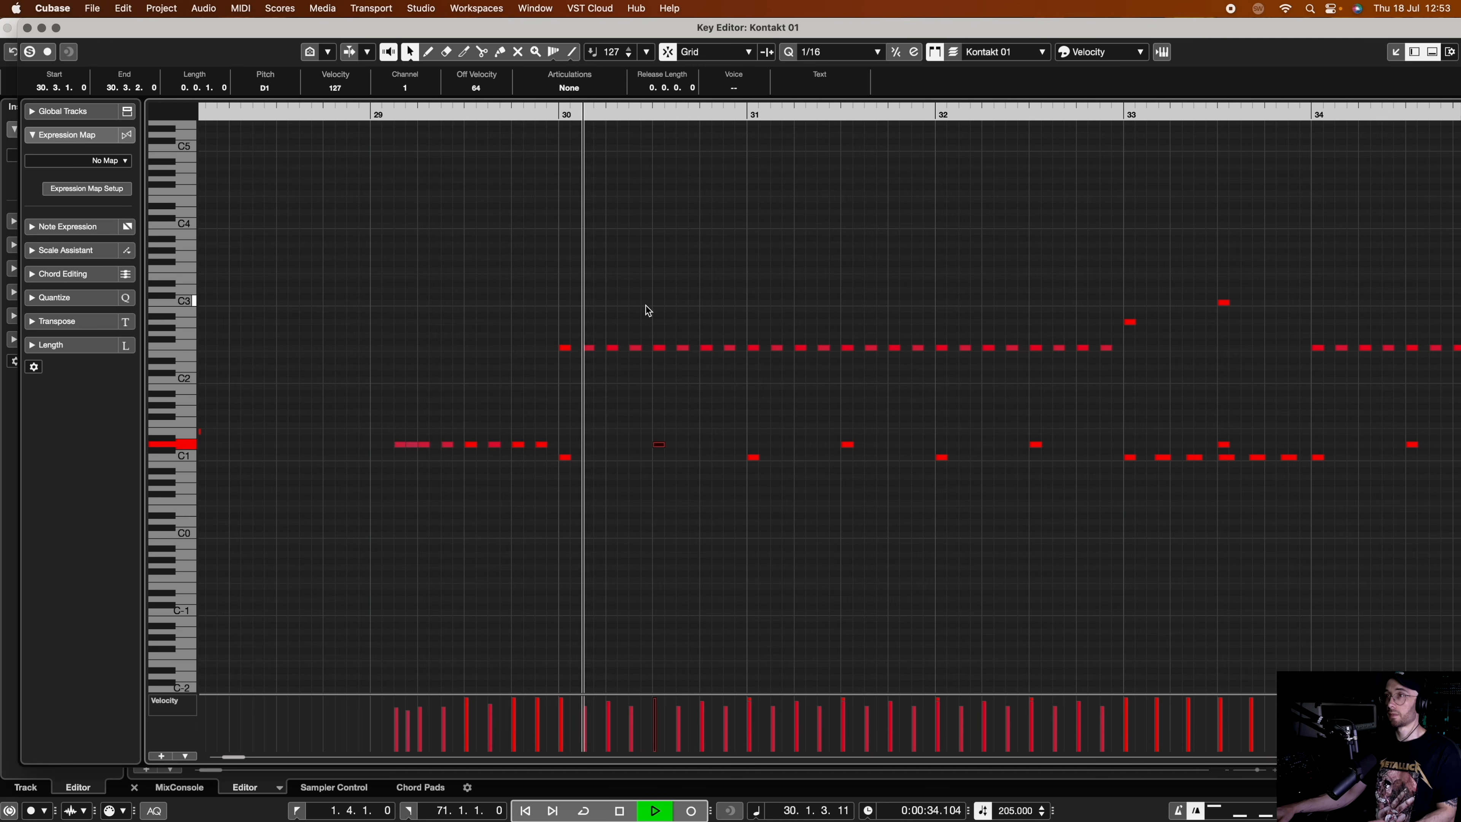
- Examine the velocities of the repeated F2 notes in bars 30 to 32, including the second hit on its own
{"action": "left_click_drag", "start_coordinate": [555, 314], "coordinate": [1106, 356]}
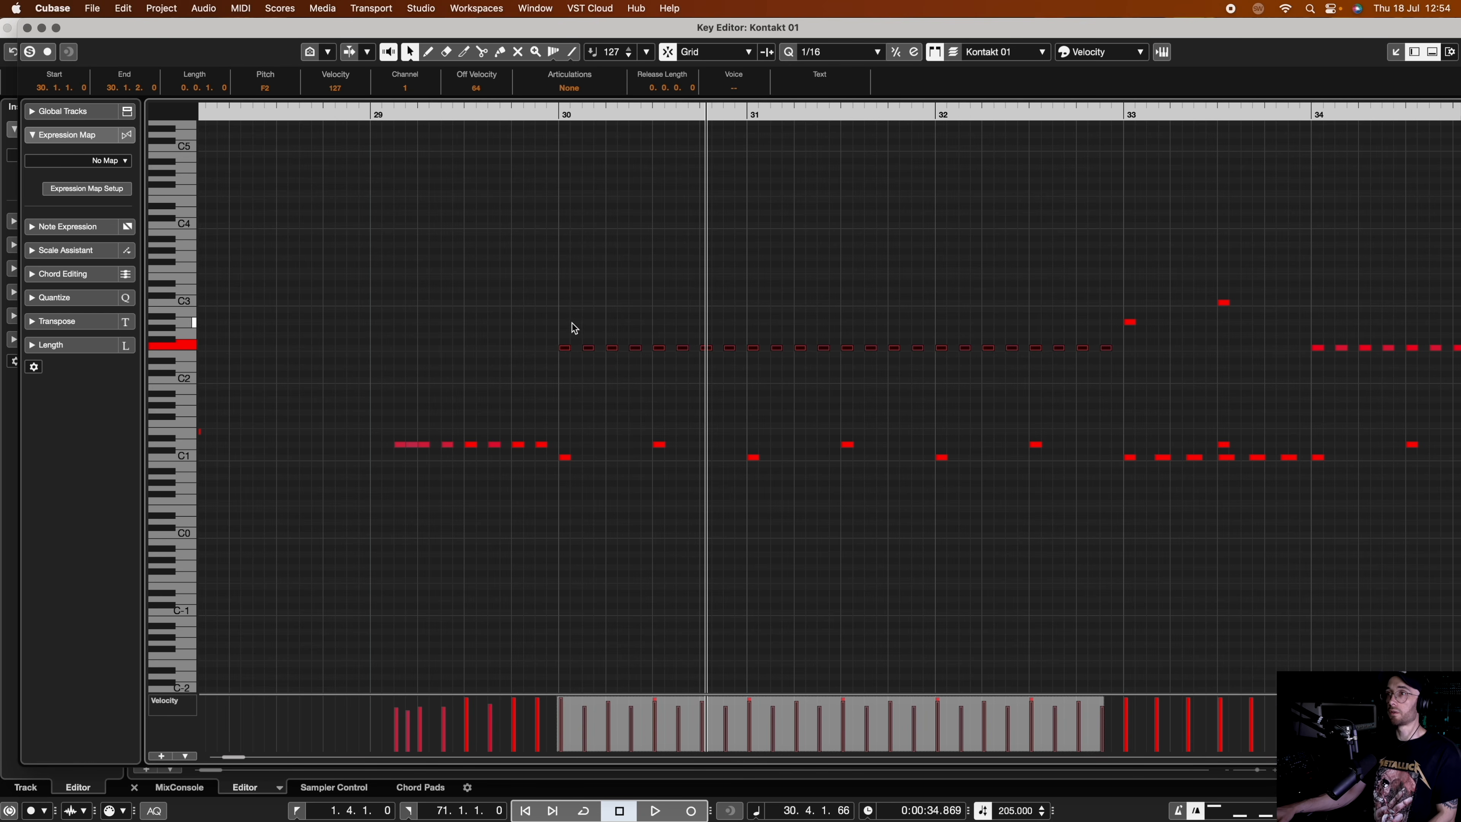
{"action": "left_click", "coordinate": [580, 300]}
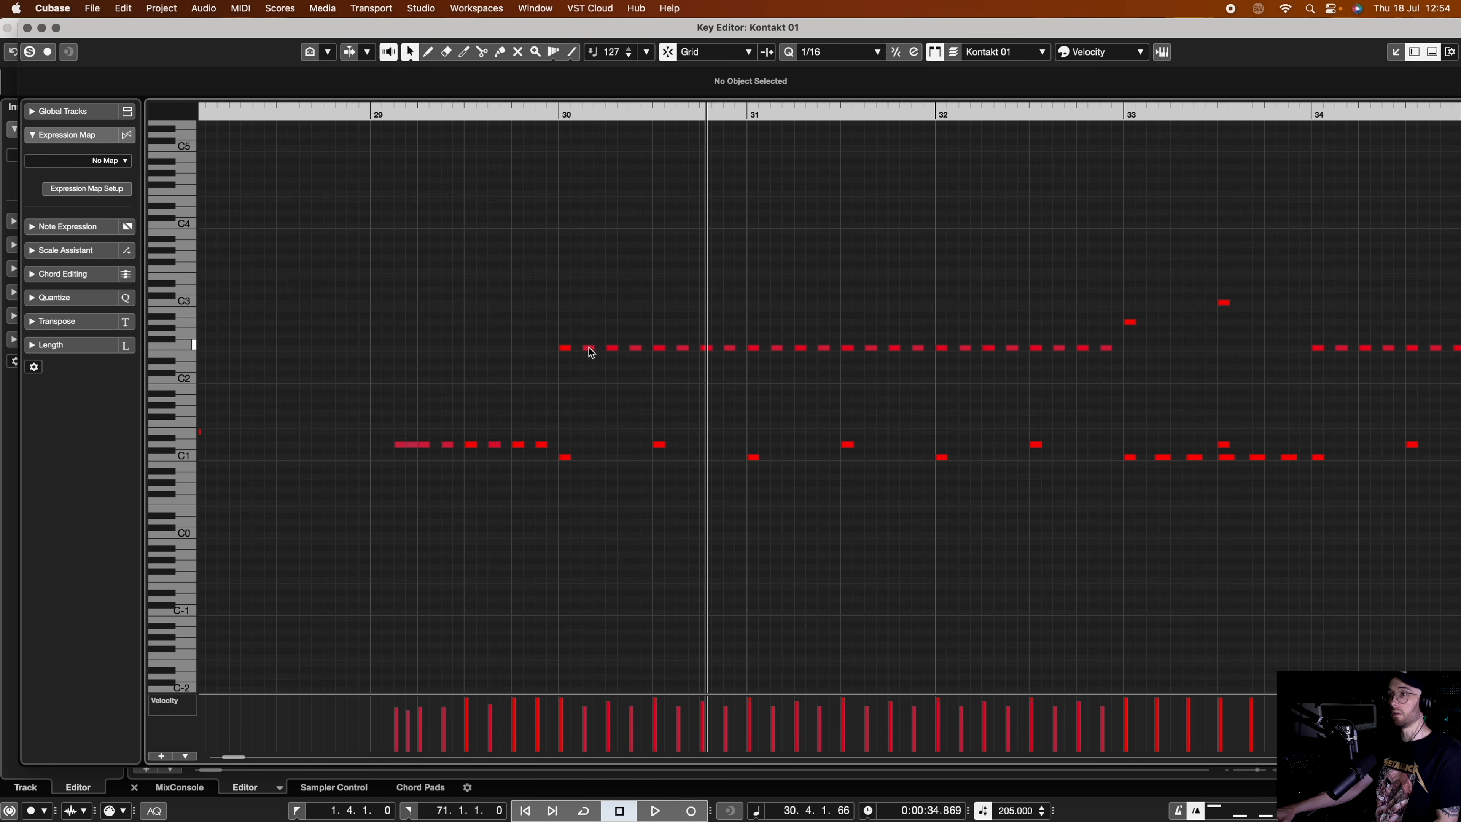
{"action": "left_click", "coordinate": [591, 352]}
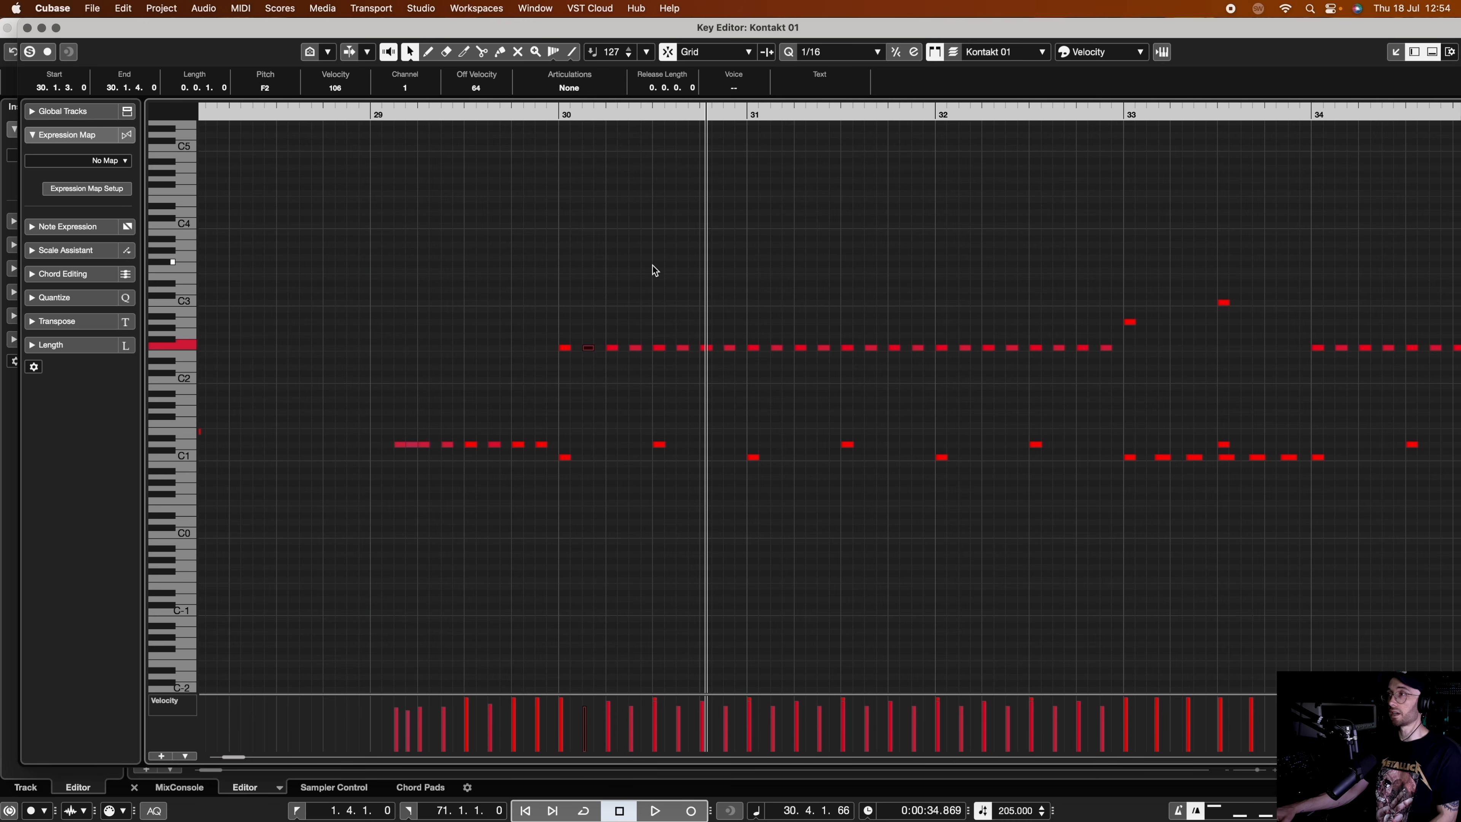
{"action": "left_click", "coordinate": [556, 117]}
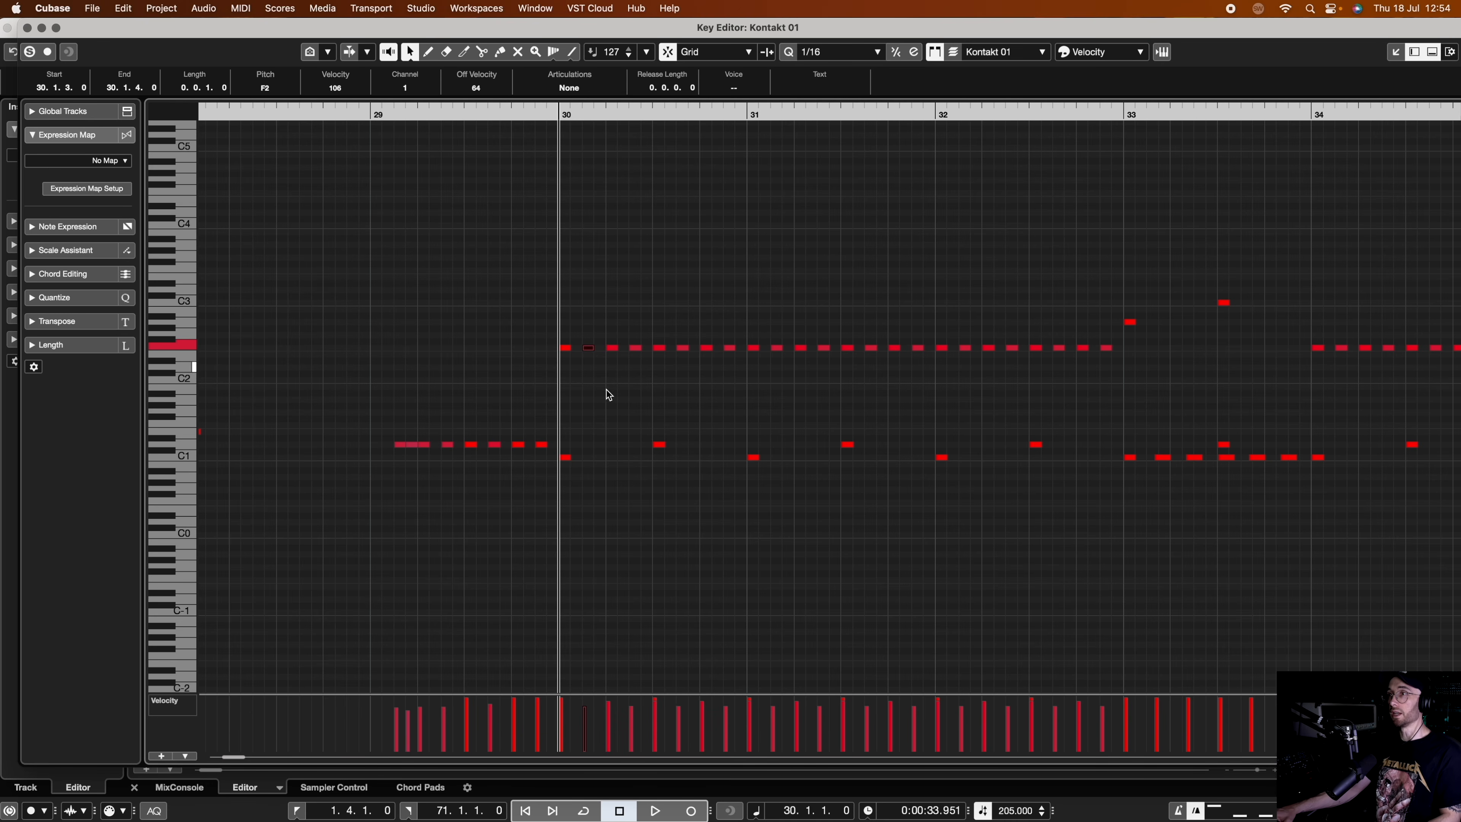
{"action": "left_click_drag", "start_coordinate": [553, 290], "coordinate": [1105, 372]}
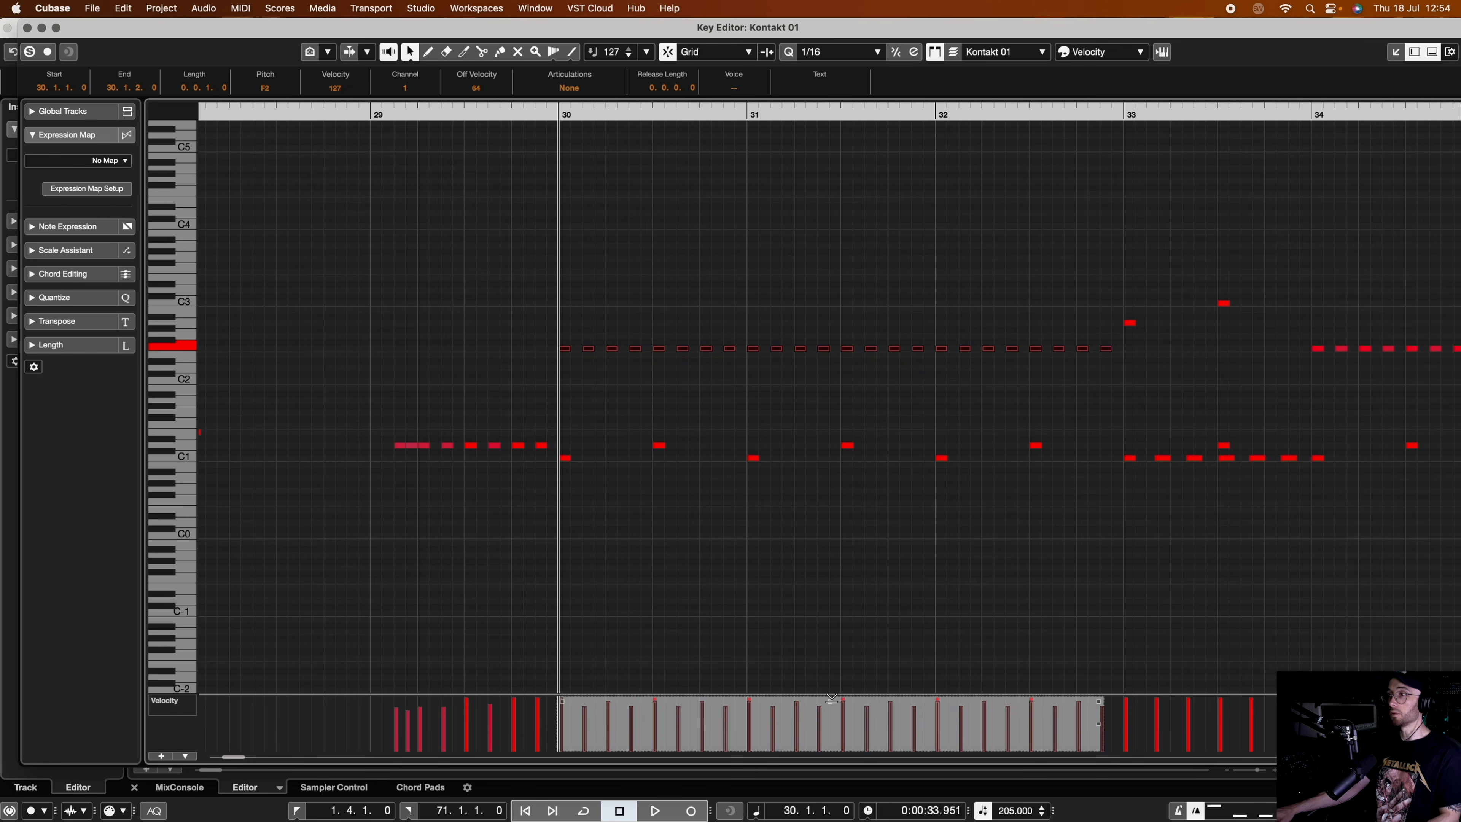
- Play the passage with the selected F2 notes twice from bar 30 to hear their velocity variation
{"action": "key", "text": "space"}
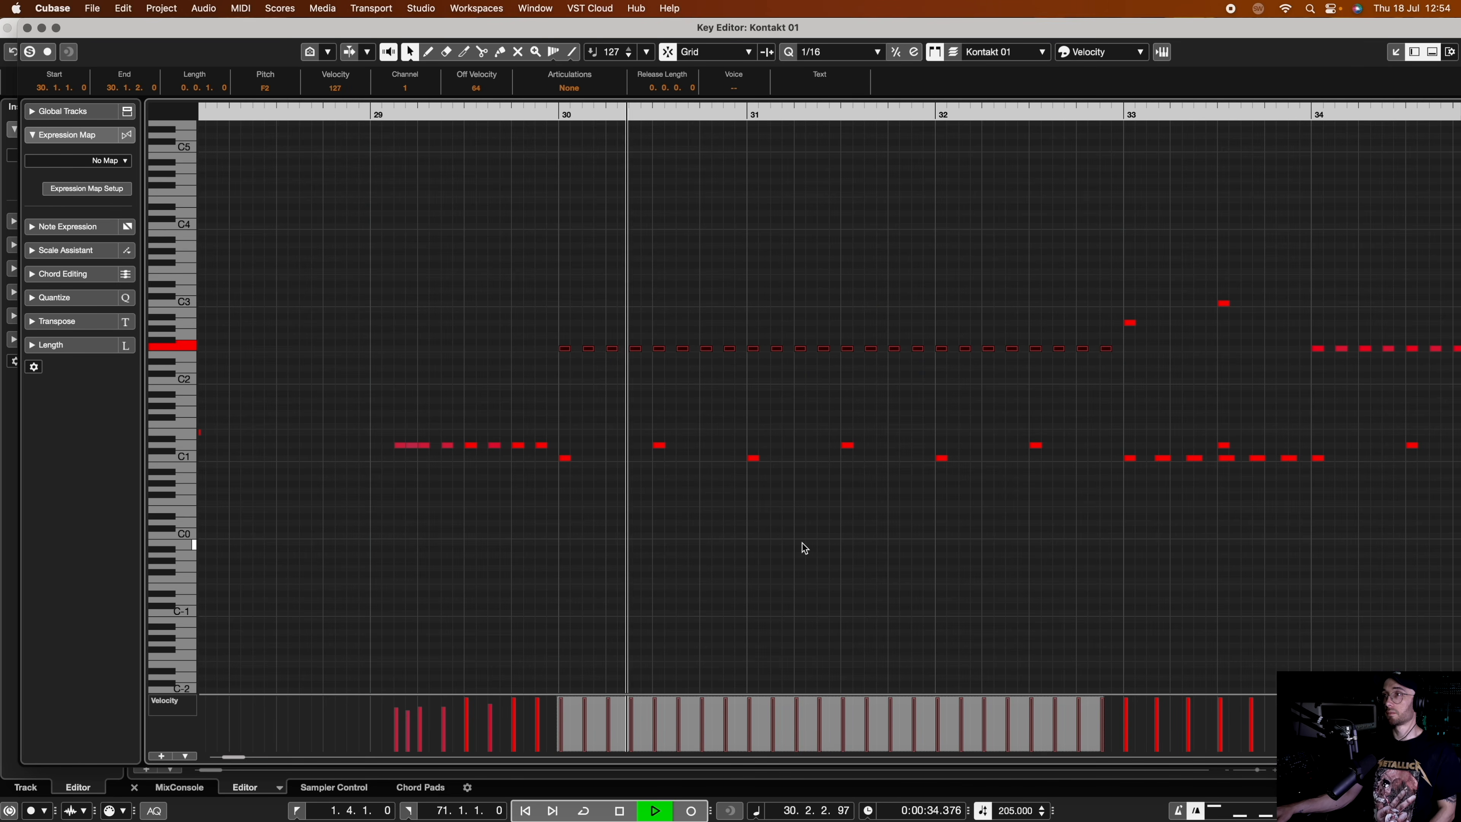
{"action": "key", "text": "space"}
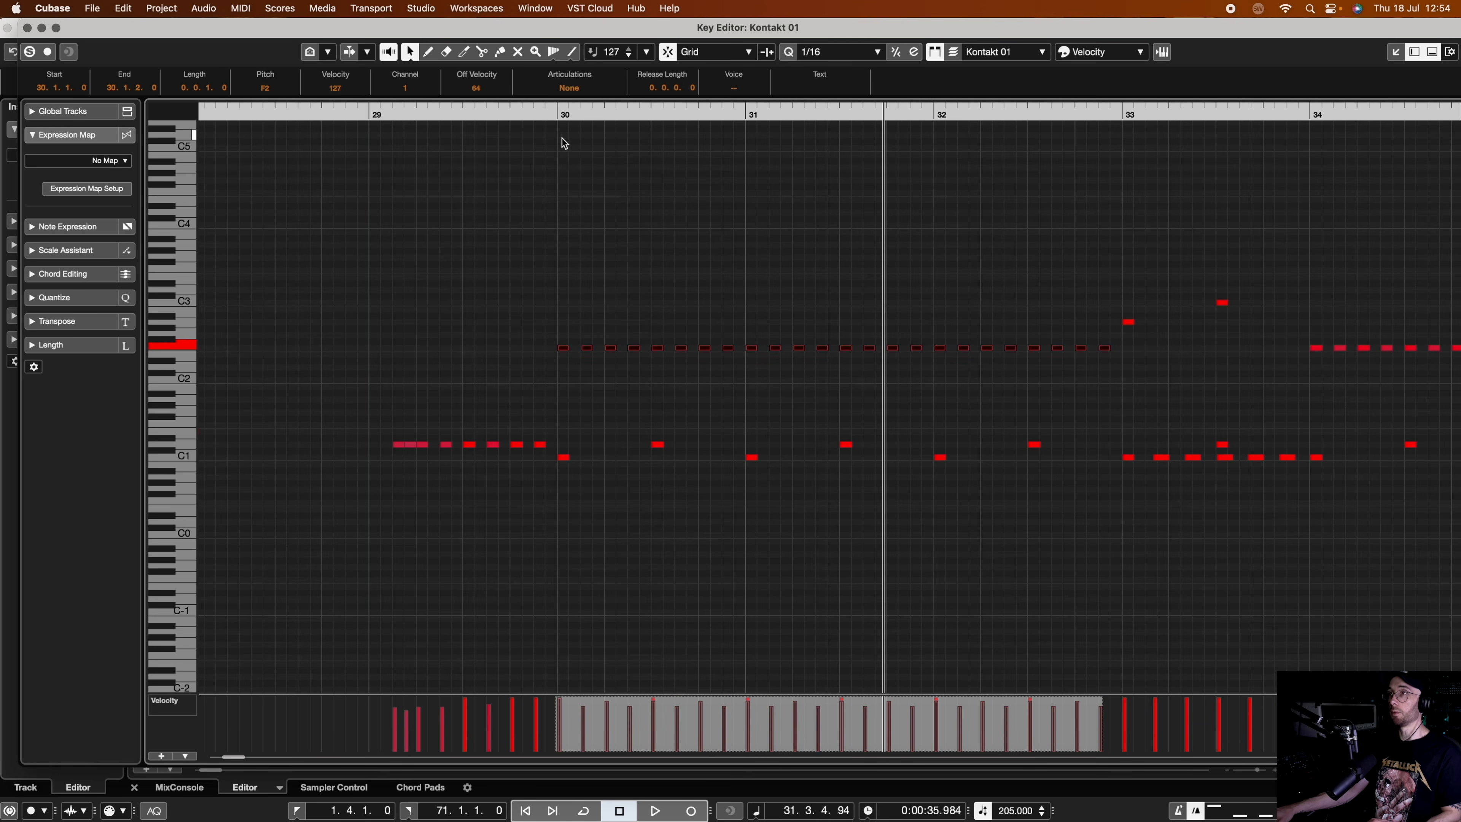
{"action": "left_click", "coordinate": [557, 120]}
{"action": "key", "text": "space"}
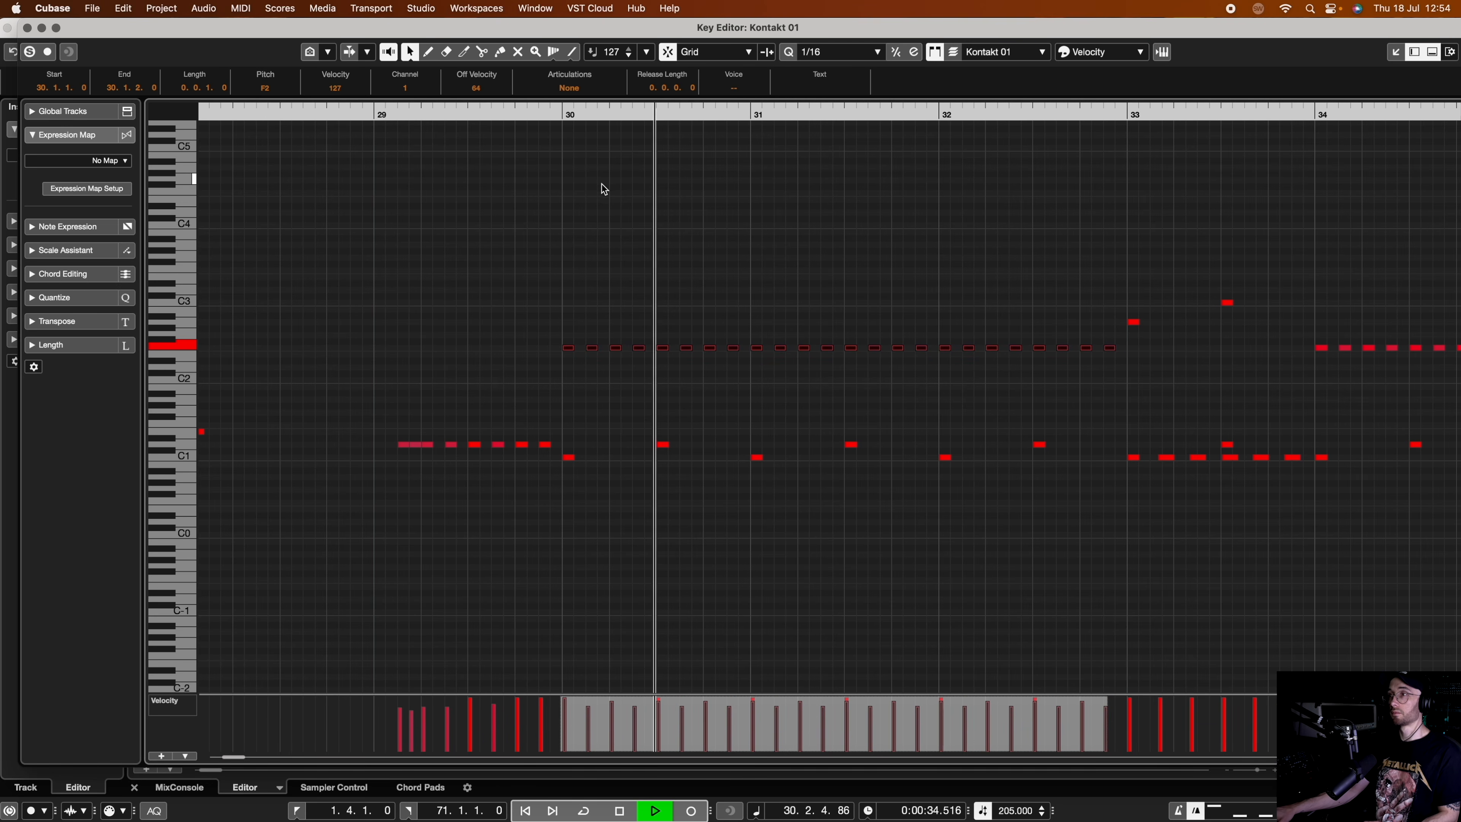
{"action": "key", "text": "space"}
{"action": "scroll", "coordinate": [651, 321], "scroll_direction": "right", "scroll_amount": 3}
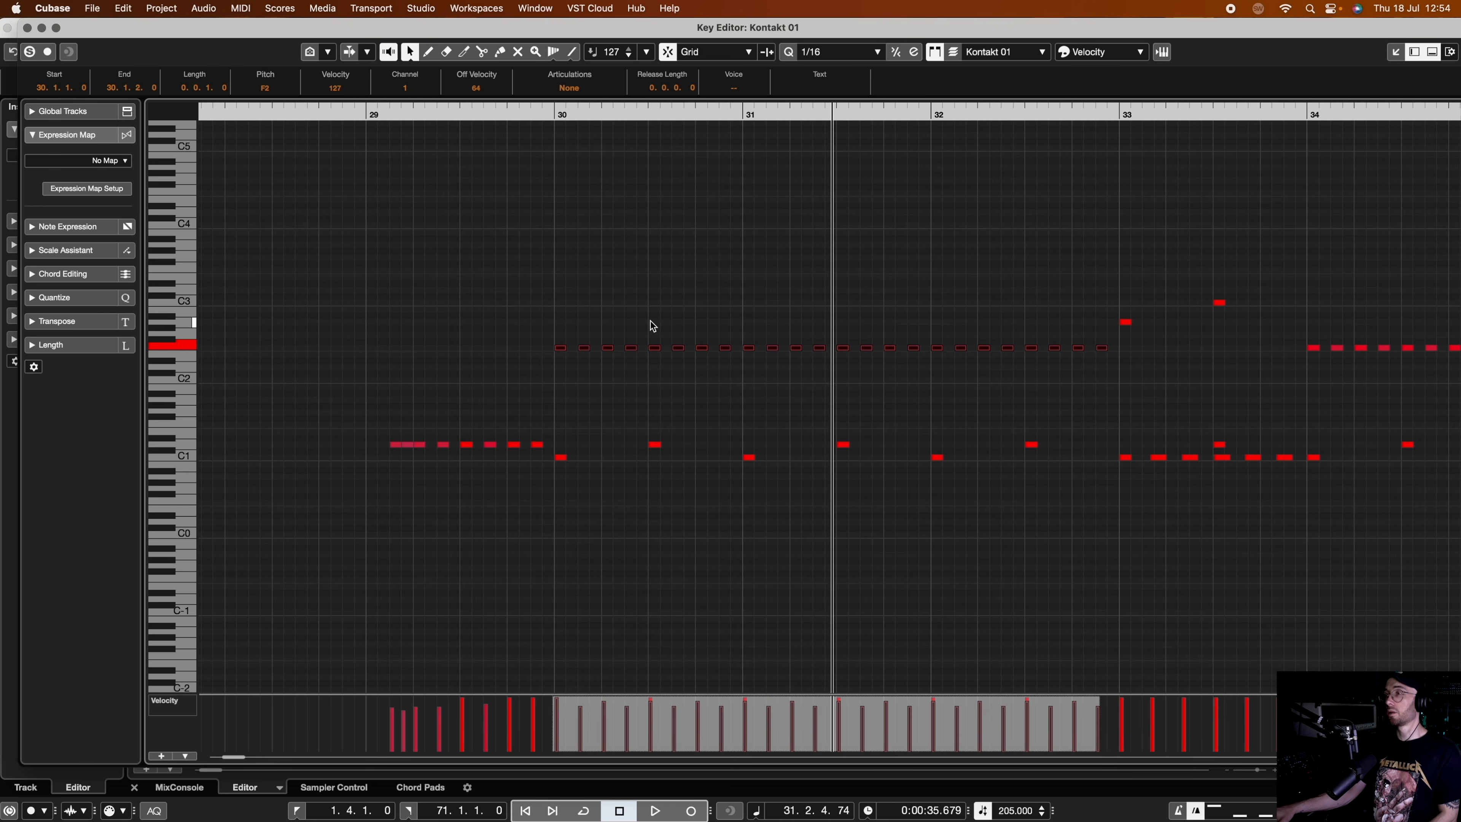
{"action": "scroll", "coordinate": [651, 321], "scroll_direction": "right", "scroll_amount": 3}
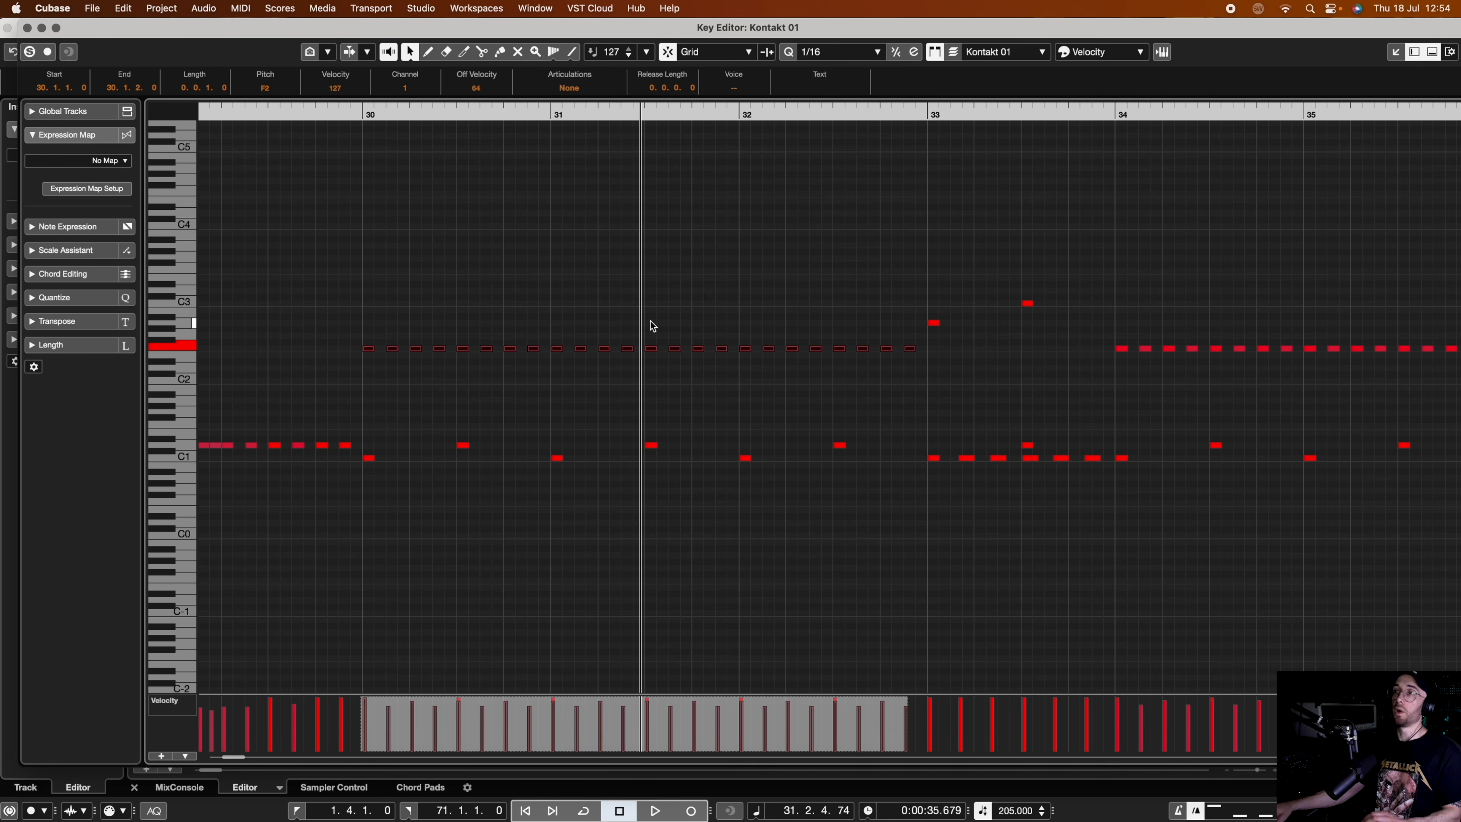
- Play the D1 fill from bar 29 twice and check the velocities of its hits in the velocity lane
{"action": "scroll", "coordinate": [651, 321], "scroll_direction": "left", "scroll_amount": 8}
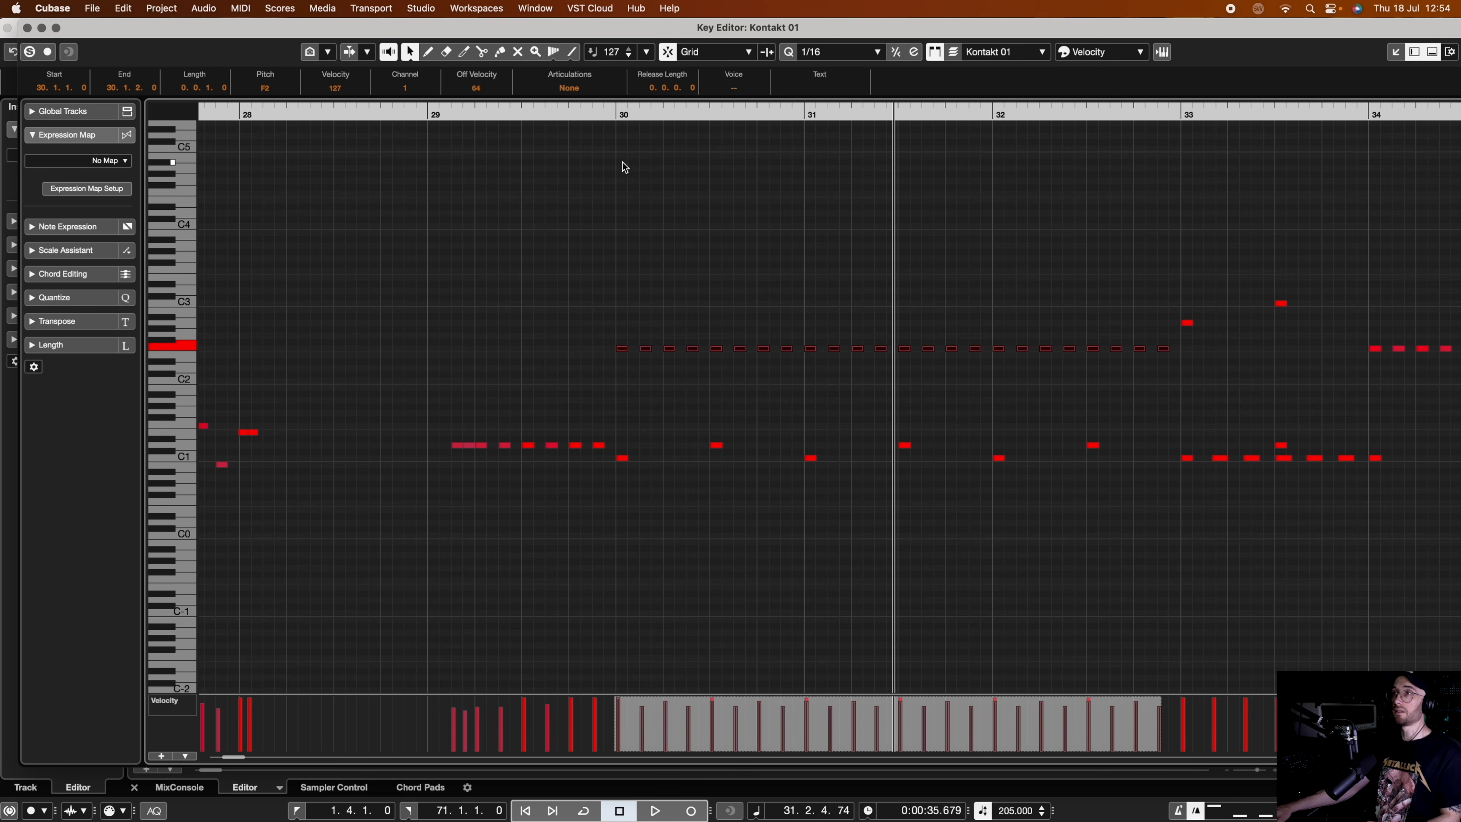
{"action": "left_click", "coordinate": [428, 113]}
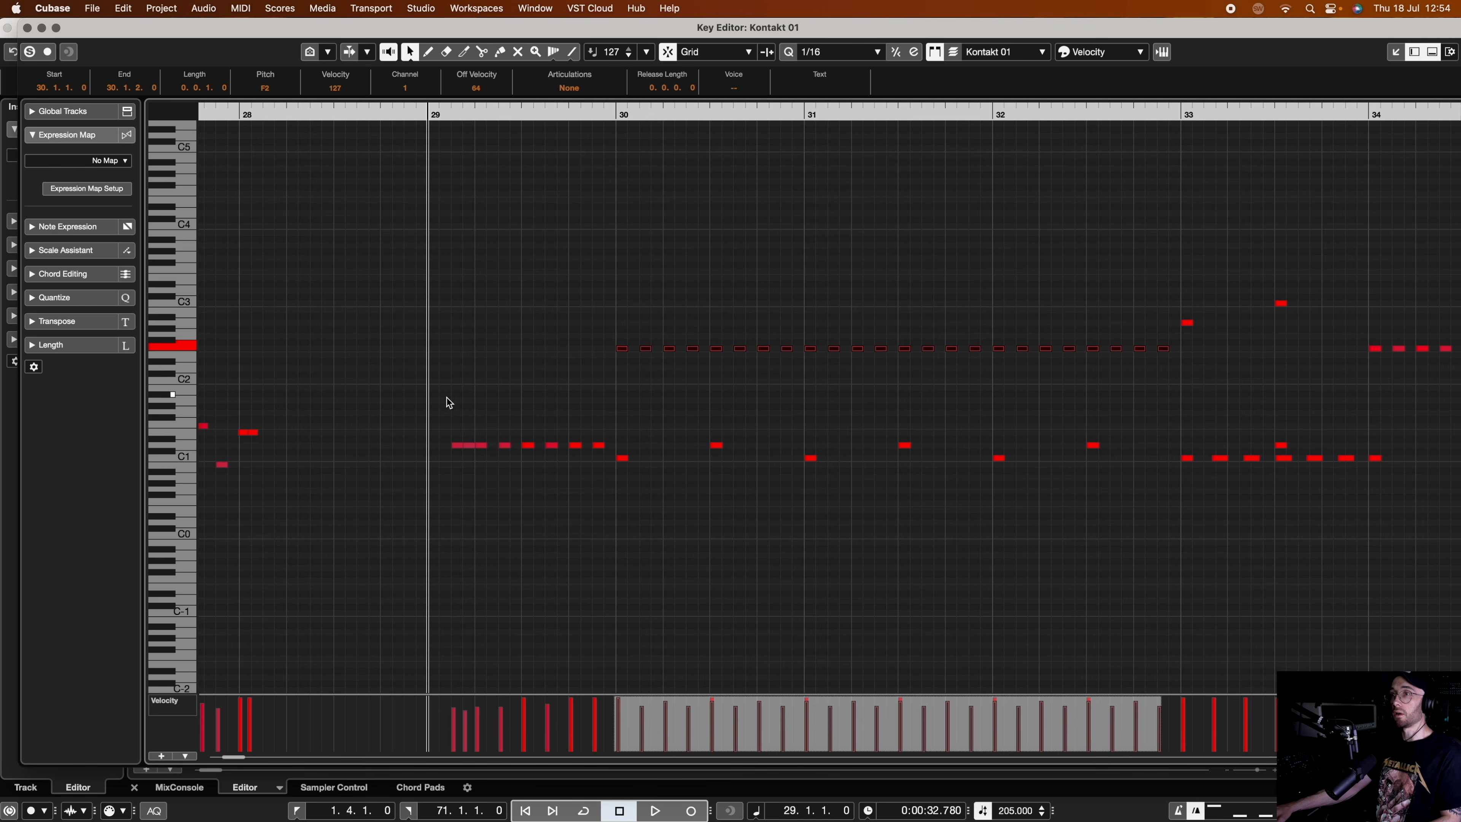
{"action": "key", "text": "space"}
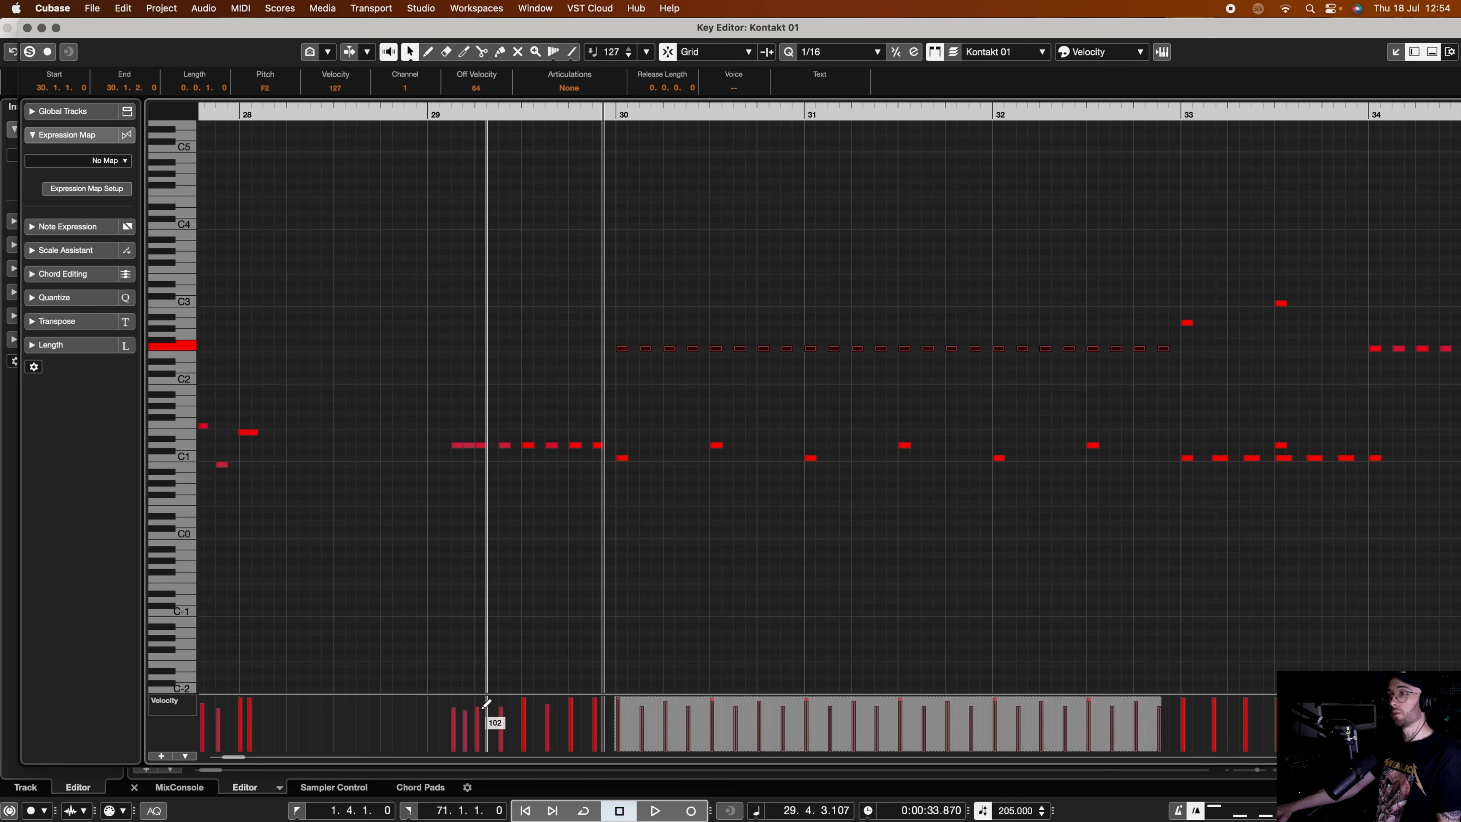
{"action": "scroll", "coordinate": [482, 708], "scroll_direction": "left", "scroll_amount": 1}
{"action": "scroll", "coordinate": [482, 707], "scroll_direction": "left", "scroll_amount": 1}
{"action": "left_click_drag", "start_coordinate": [480, 708], "coordinate": [481, 713]}
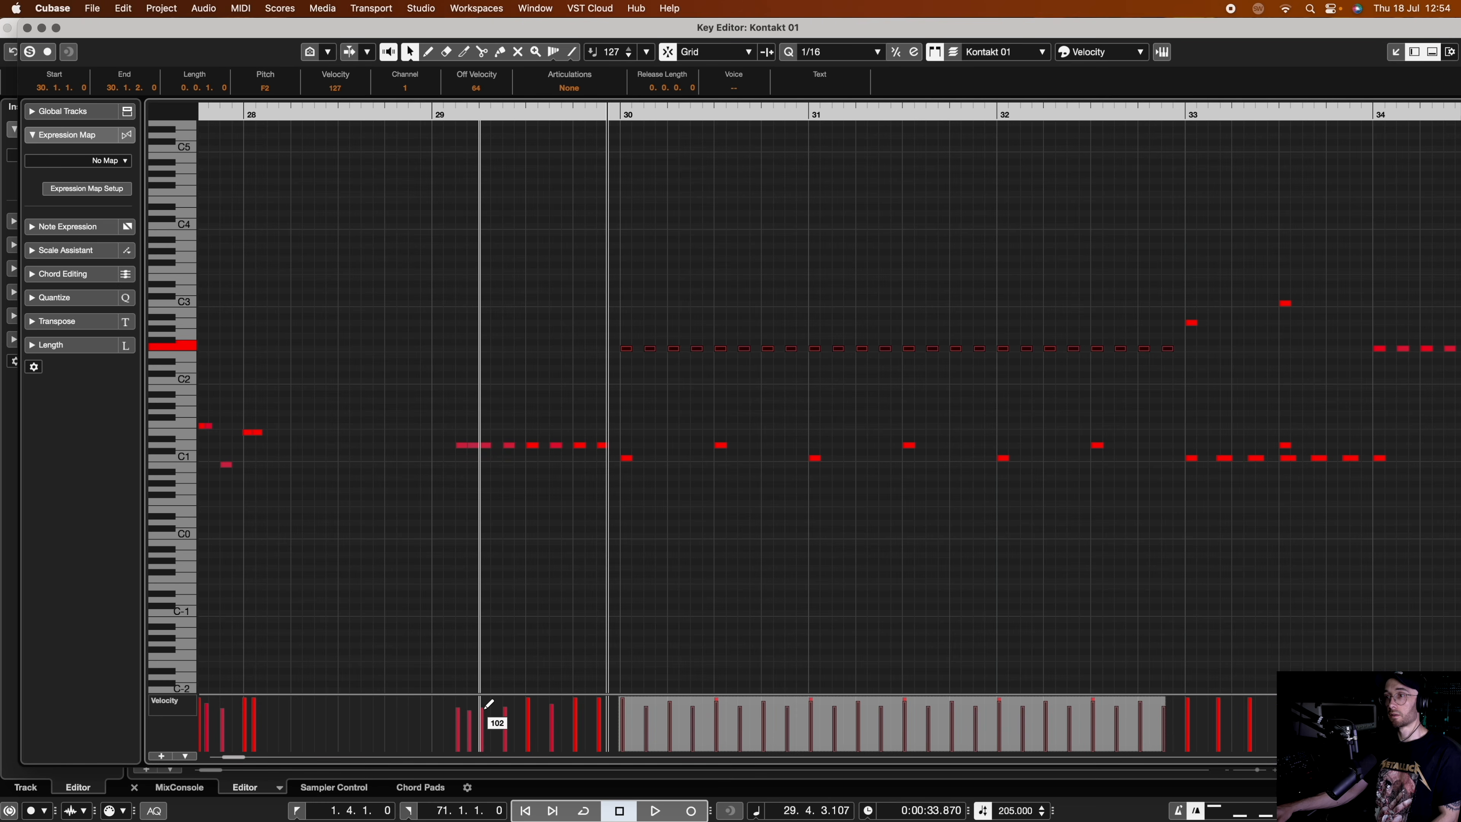
{"action": "scroll", "coordinate": [488, 705], "scroll_direction": "right", "scroll_amount": 2}
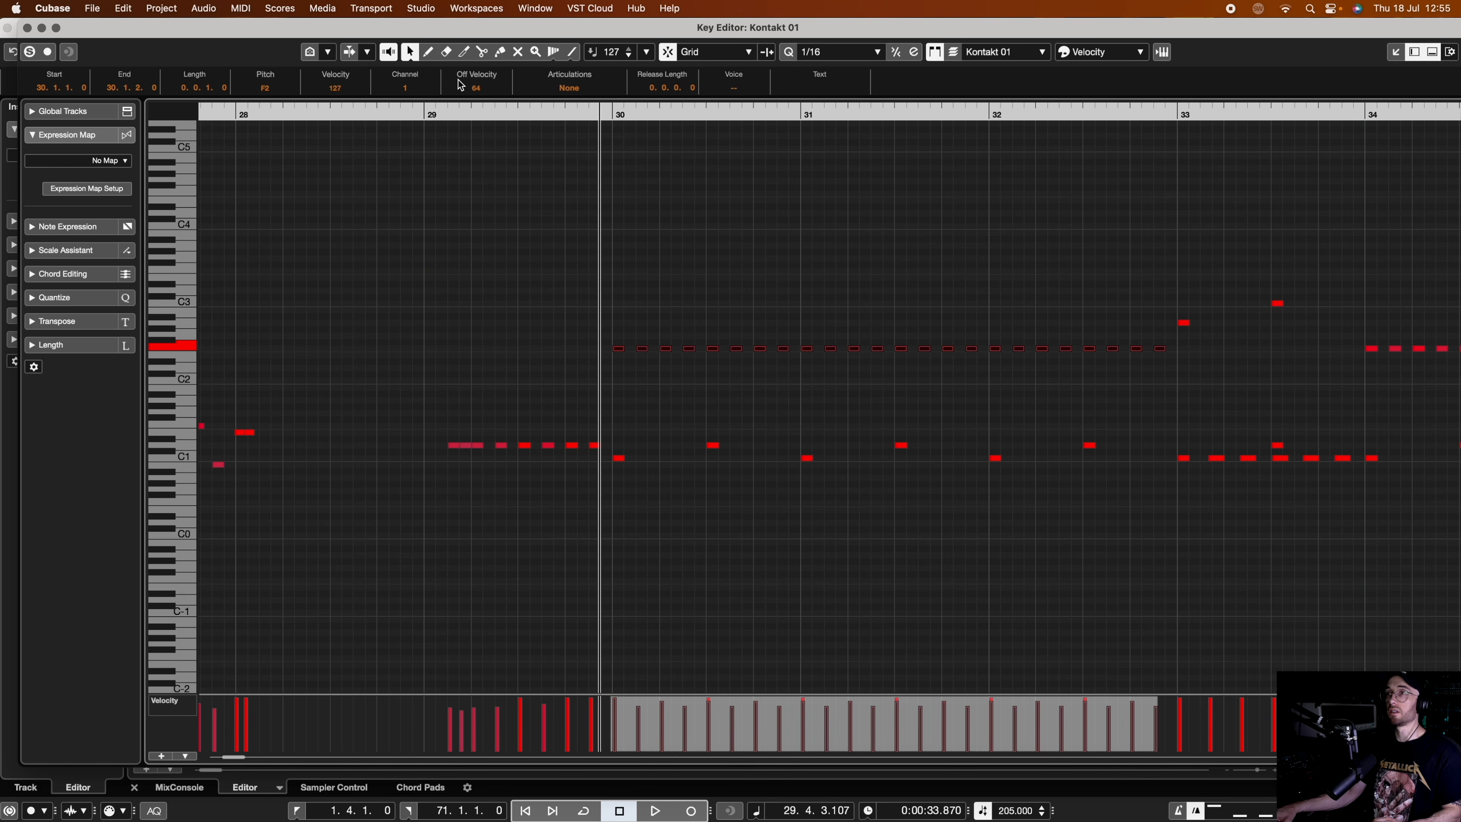
{"action": "left_click", "coordinate": [434, 109]}
{"action": "key", "text": "space"}
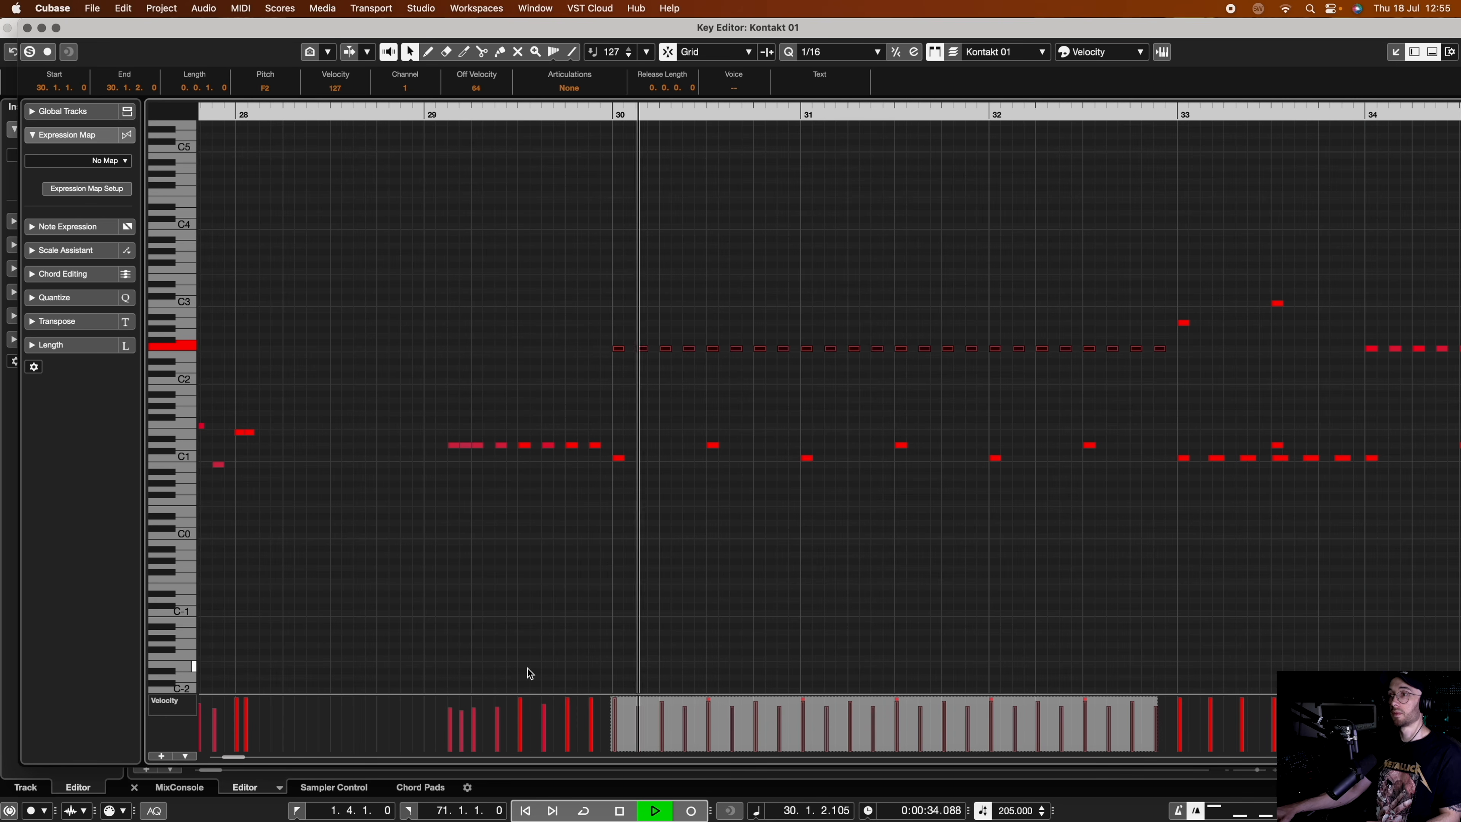
{"action": "key", "text": "space"}
- Select all the D1 fill notes in bar 29 and delete them
{"action": "right_click", "coordinate": [551, 589]}
{"action": "left_click", "coordinate": [551, 589]}
{"action": "mouse_move", "coordinate": [431, 412]}
{"action": "left_mouse_down"}
{"action": "mouse_move", "coordinate": [618, 442]}
{"action": "mouse_move", "coordinate": [605, 453]}
{"action": "left_mouse_up"}
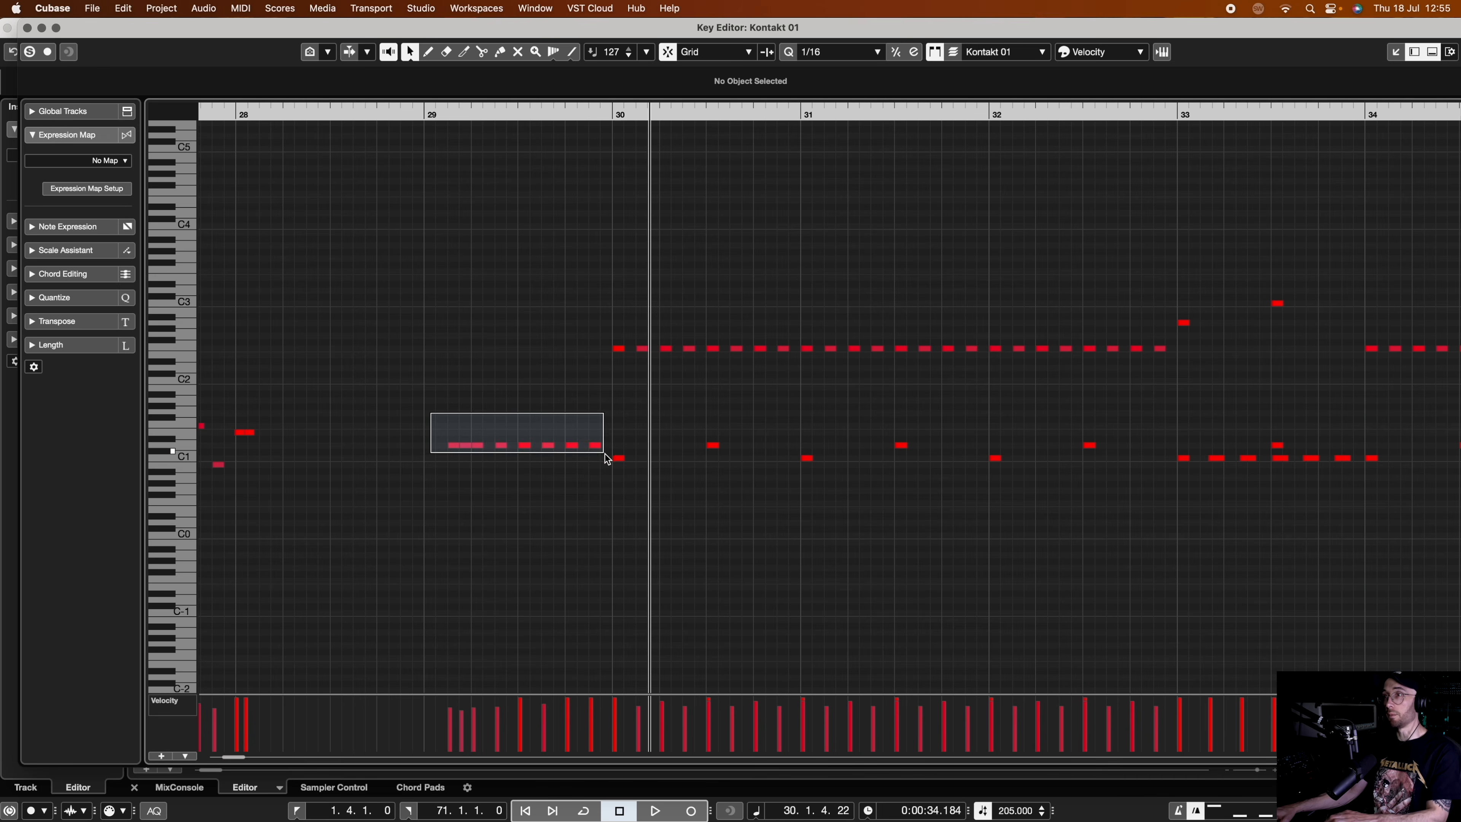
{"action": "left_click_drag", "start_coordinate": [605, 453], "coordinate": [605, 453]}
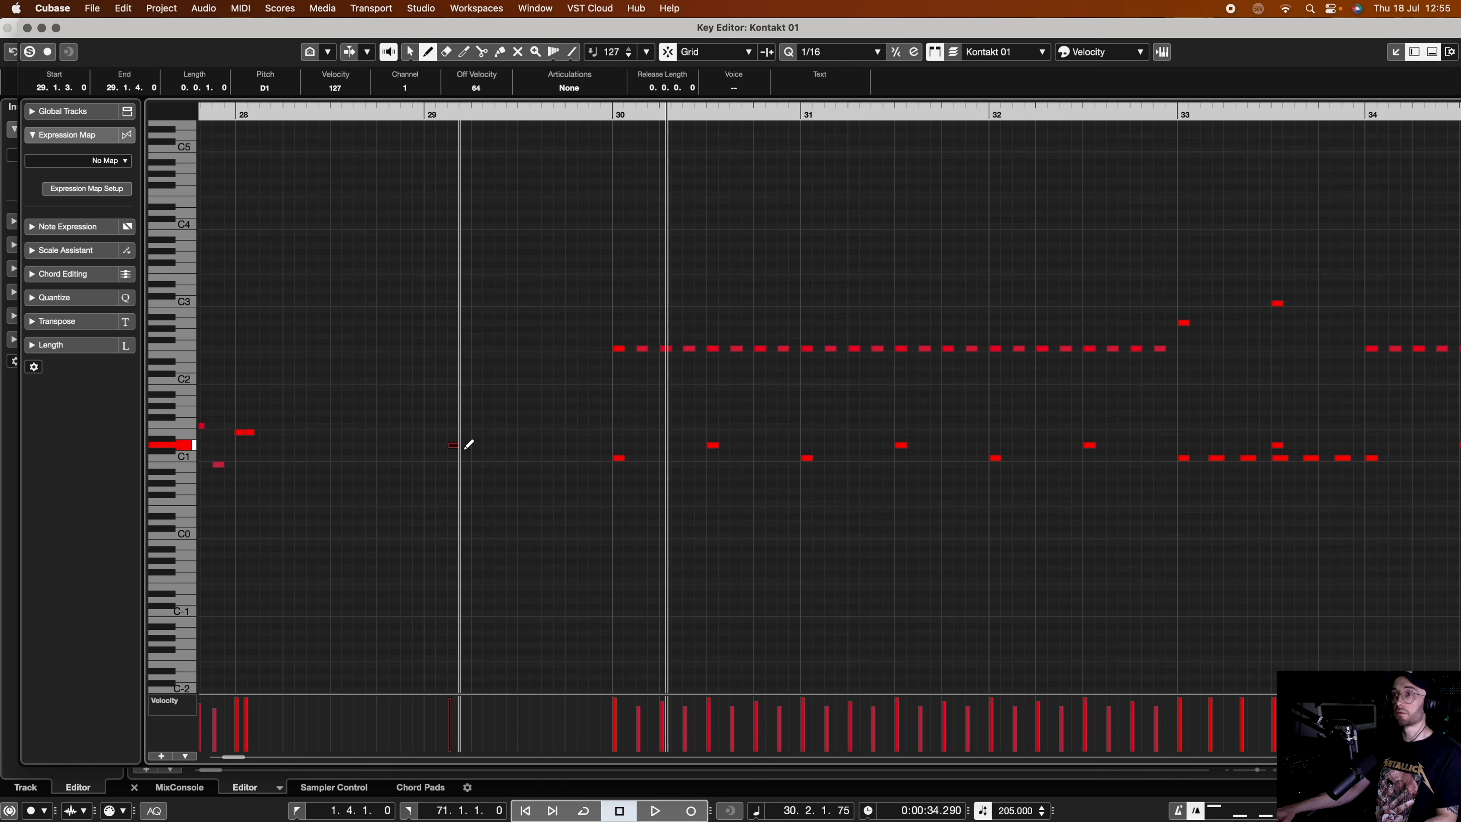
- Redraw the D1 fill in bar 29 with the same rhythm, giving every hit a velocity of 127
{"action": "left_click", "coordinate": [464, 446]}
{"action": "left_click", "coordinate": [476, 446]}
{"action": "left_click", "coordinate": [499, 439]}
{"action": "left_click_drag", "start_coordinate": [500, 439], "coordinate": [500, 445]}
{"action": "left_click", "coordinate": [524, 445]}
{"action": "left_click", "coordinate": [551, 445]}
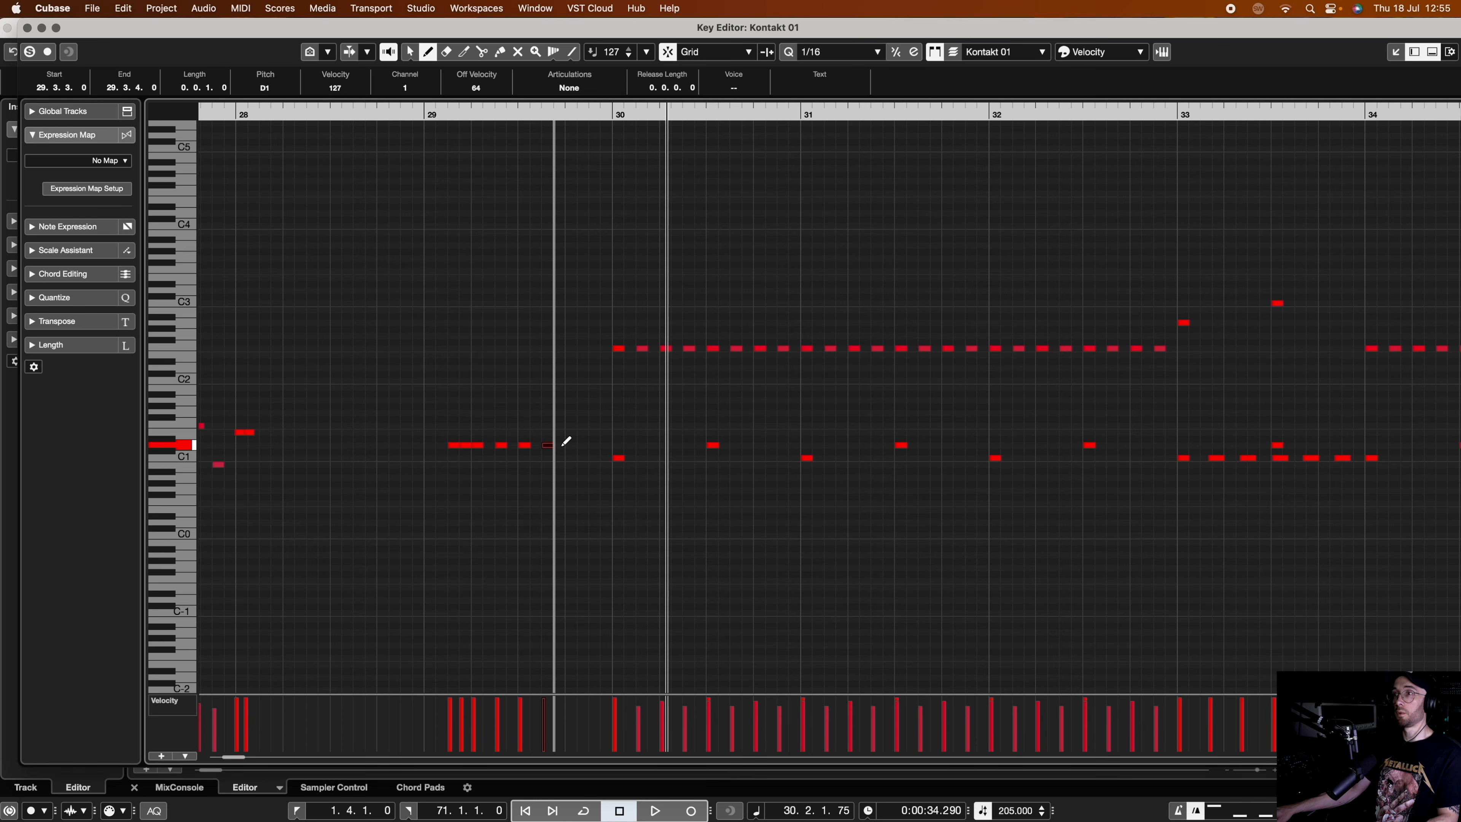
{"action": "left_click", "coordinate": [572, 445]}
{"action": "left_click", "coordinate": [596, 445]}
- Return to the selection tool and play the redrawn fill from bar 29
{"action": "right_click", "coordinate": [564, 313]}
{"action": "left_click", "coordinate": [543, 304]}
{"action": "scroll", "coordinate": [483, 201], "scroll_direction": "up", "scroll_amount": 1}
{"action": "left_click", "coordinate": [443, 115]}
{"action": "key", "text": "space"}
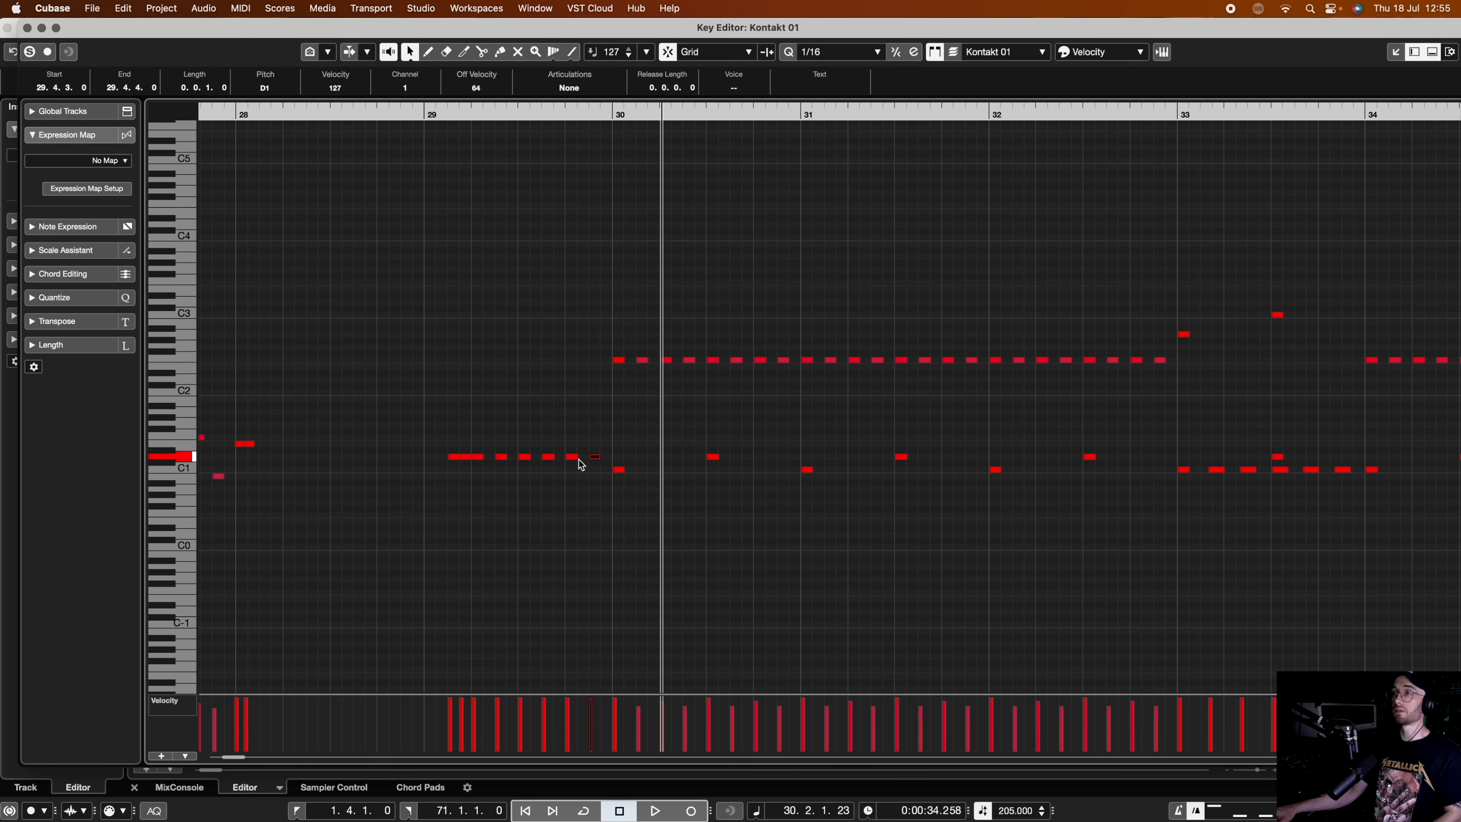
- Lower the velocity of alternate hits in the bar 29 D1 fill, setting the last hit to 118
{"action": "left_click", "coordinate": [468, 154]}
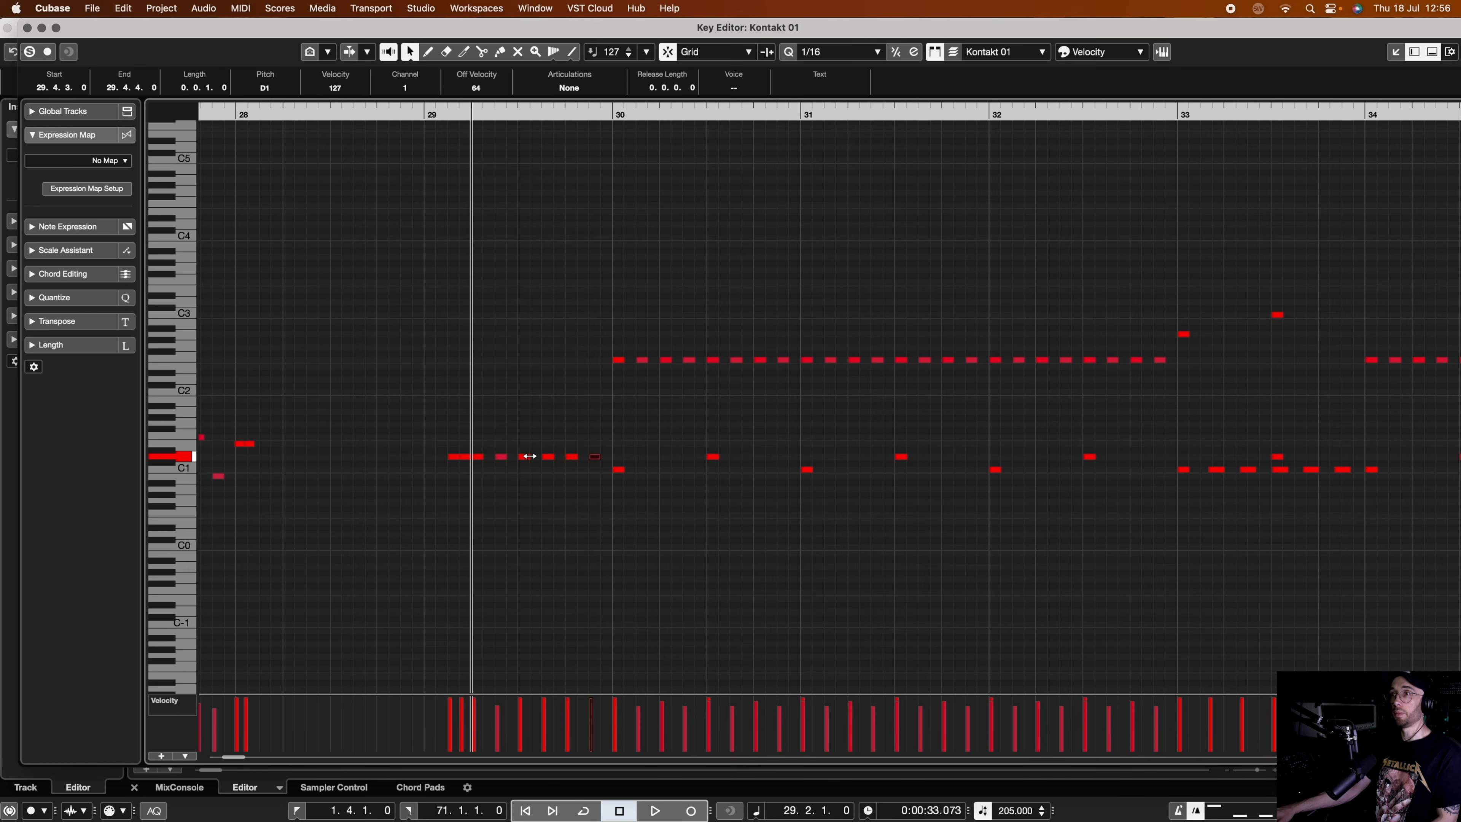
{"action": "scroll", "coordinate": [554, 646], "scroll_direction": "down", "scroll_amount": 1}
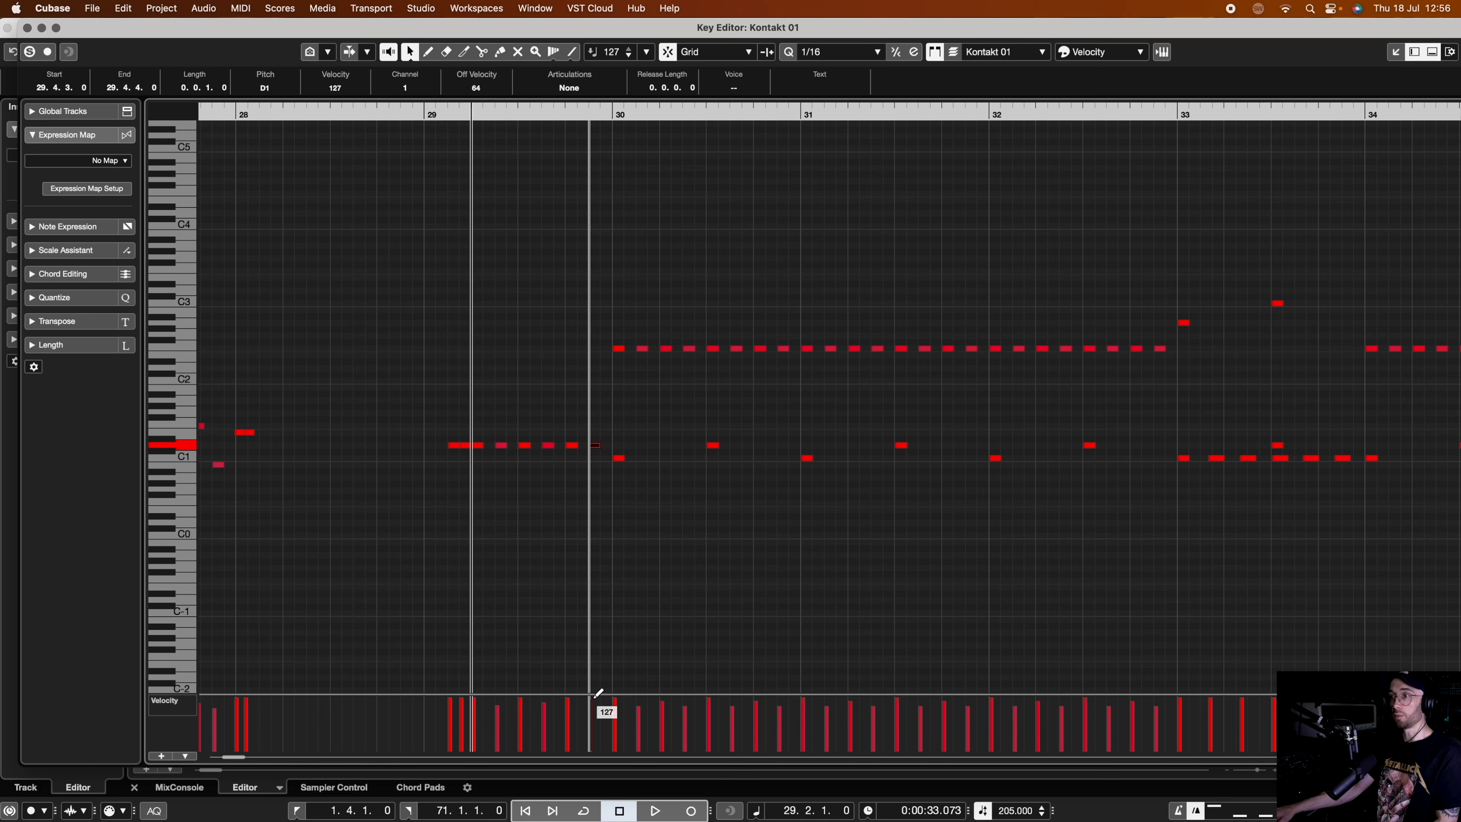
{"action": "left_click_drag", "start_coordinate": [597, 696], "coordinate": [597, 697]}
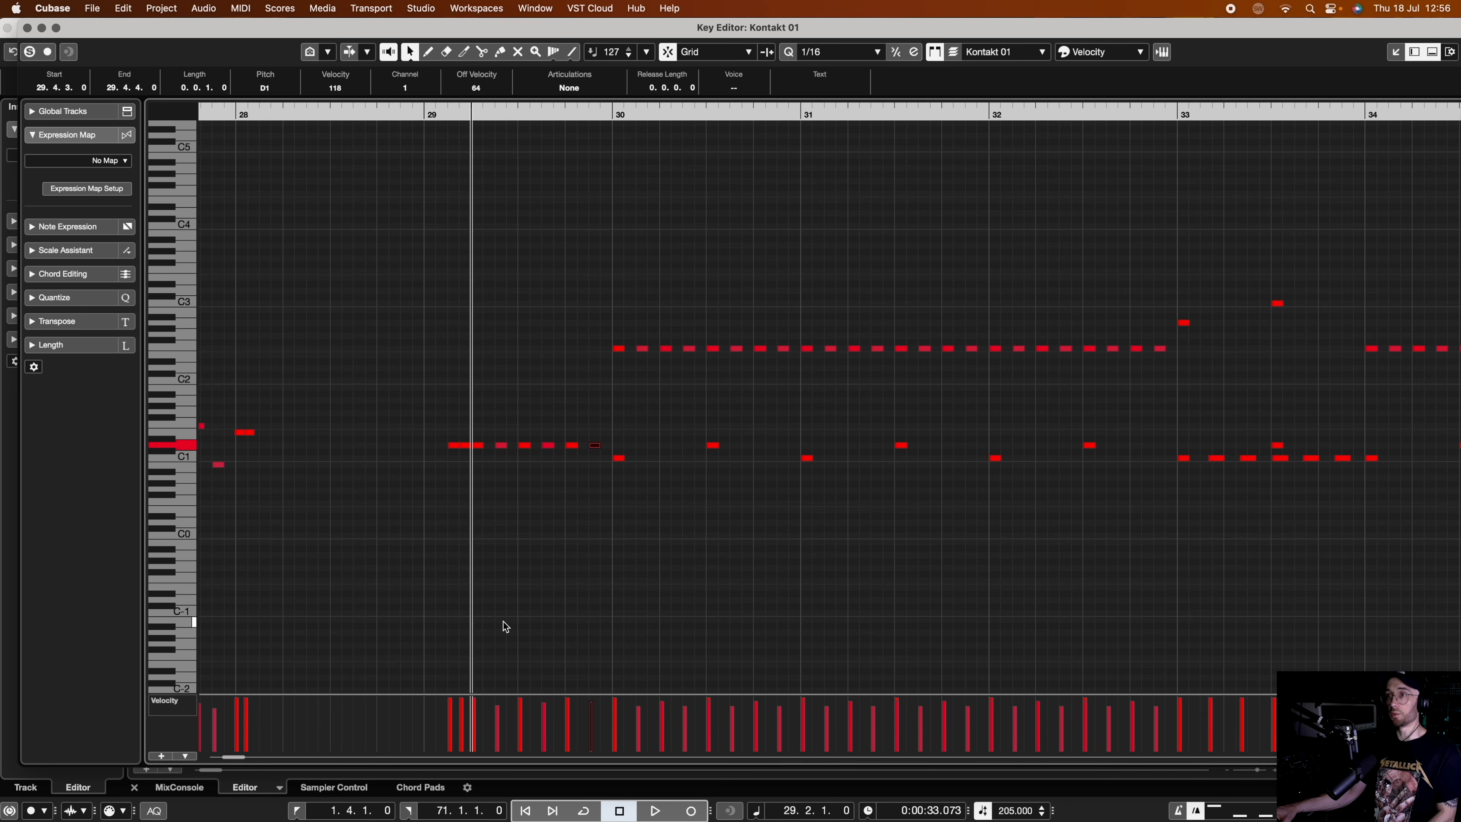
- Lower the velocities of the opening D1 hits of the bar 29 fill and play it through into the groove
{"action": "left_click_drag", "start_coordinate": [457, 699], "coordinate": [477, 709]}
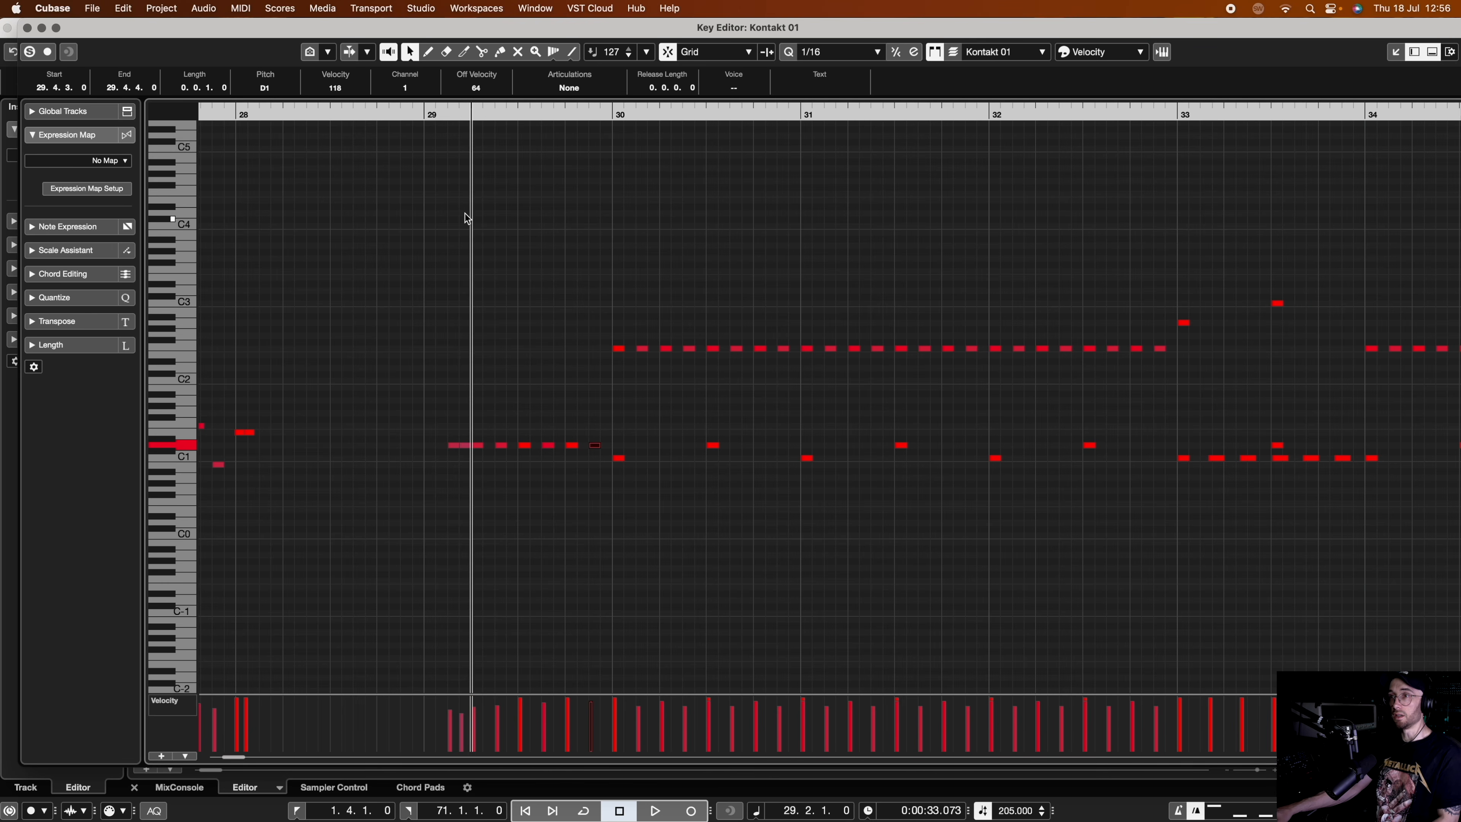
{"action": "key", "text": "space"}
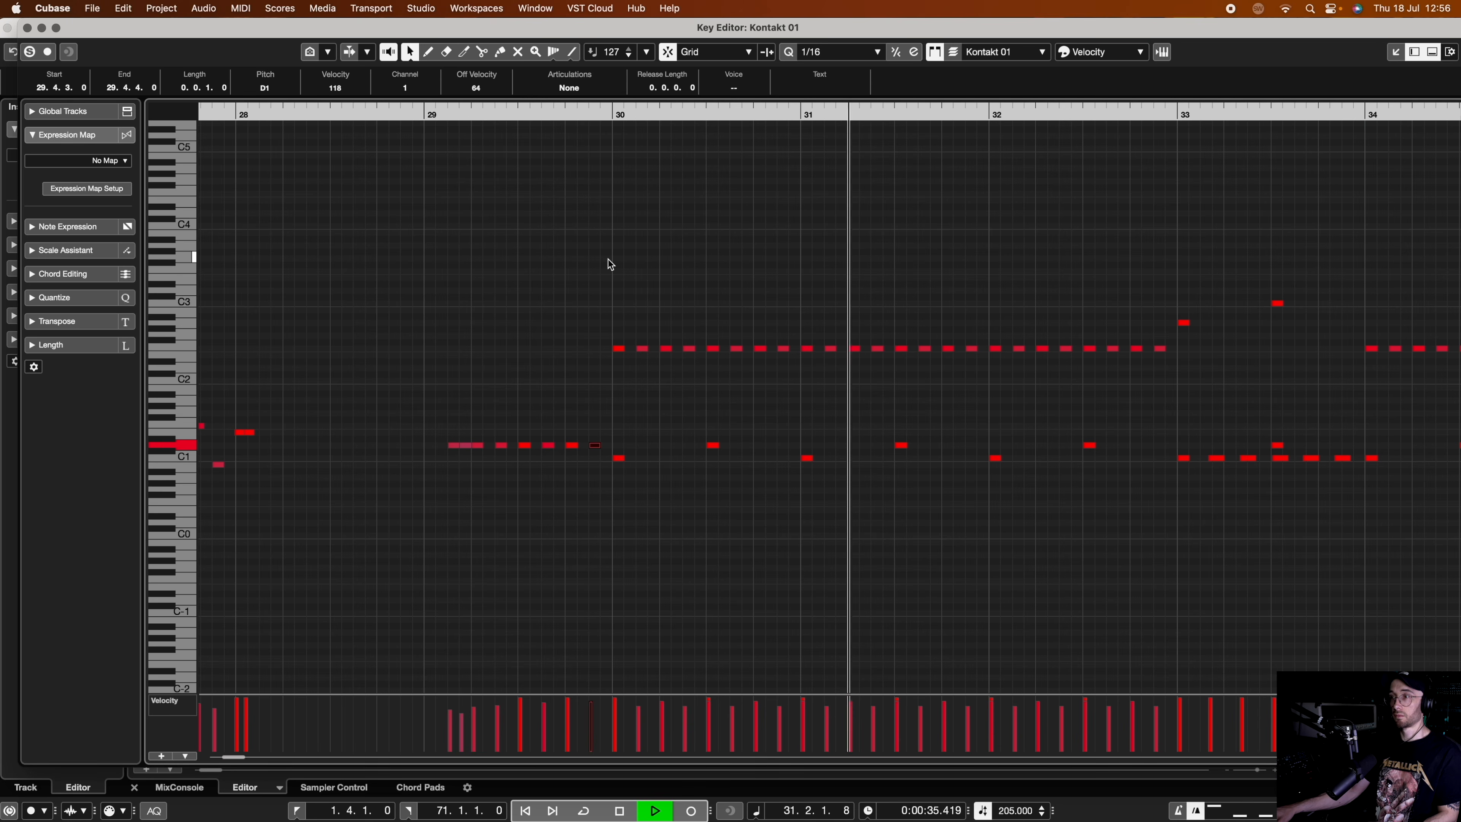
{"action": "key", "text": "space"}
{"action": "scroll", "coordinate": [711, 259], "scroll_direction": "left", "scroll_amount": 2}
{"action": "scroll", "coordinate": [711, 259], "scroll_direction": "left", "scroll_amount": 3}
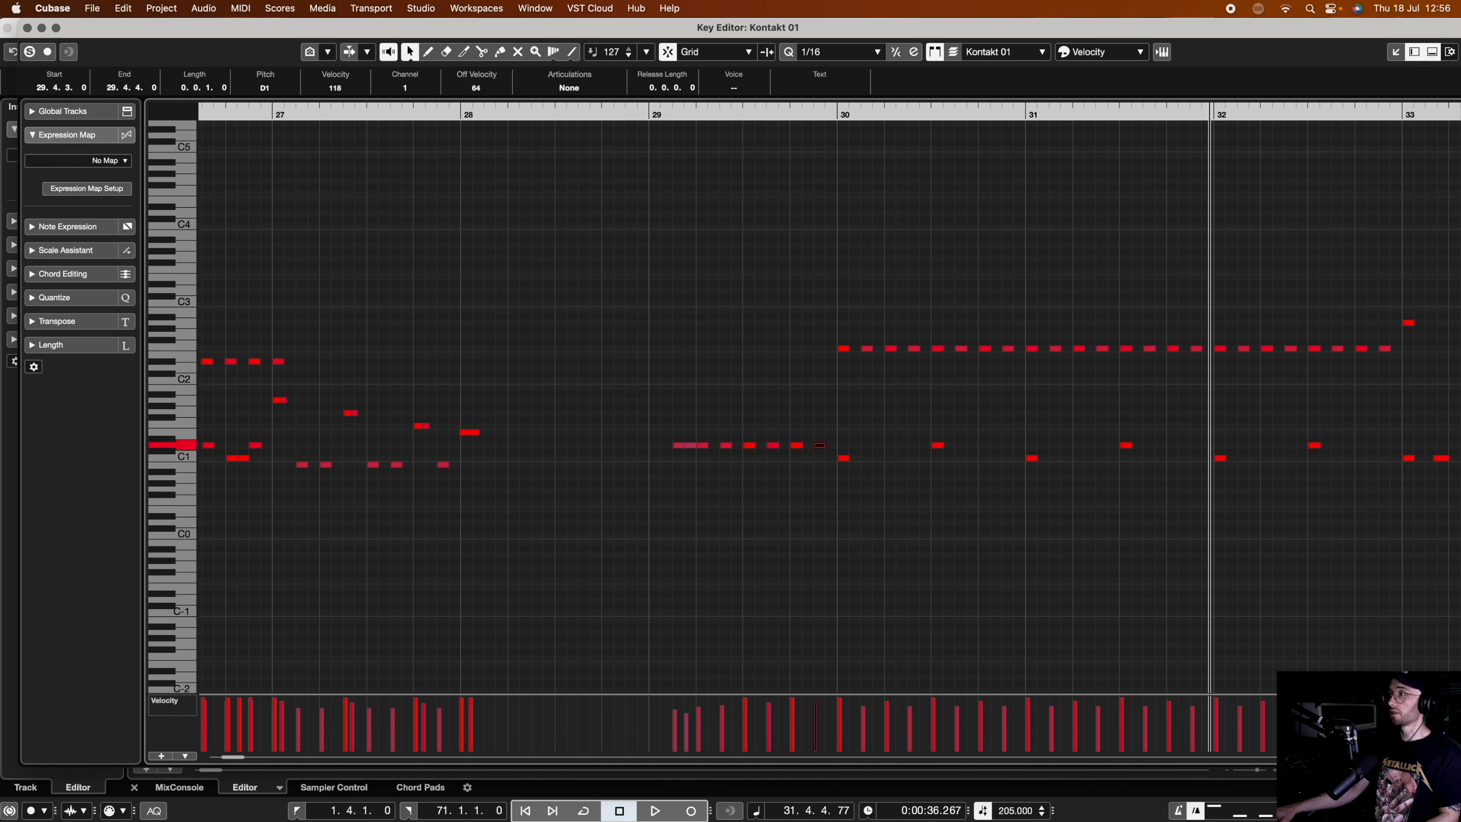
- Continue playback from the end of bar 31 through bar 33
{"action": "key", "text": "g"}
{"action": "key", "text": "g"}
{"action": "key", "text": "g"}
{"action": "key", "text": "space"}
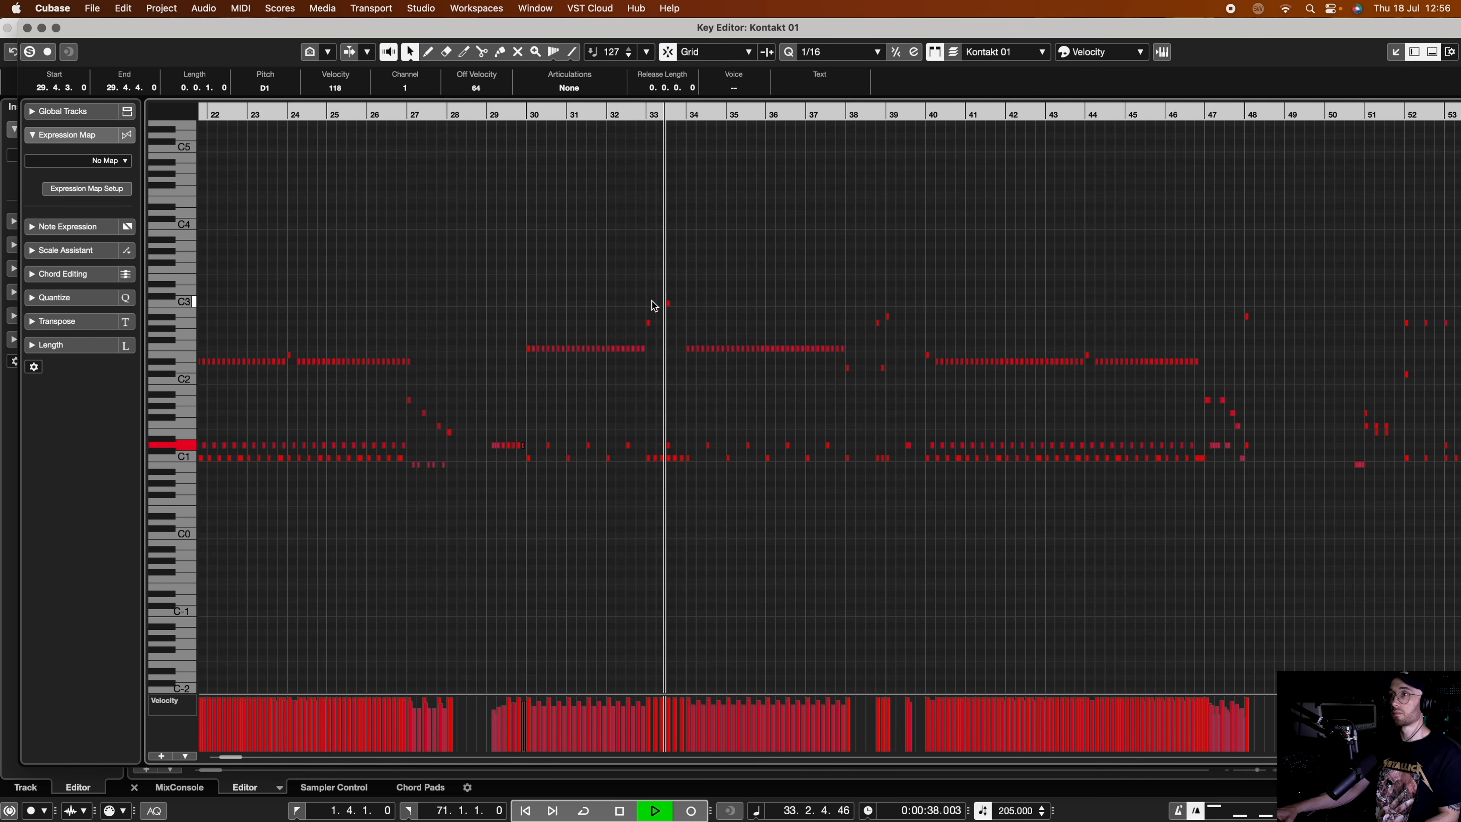
{"action": "key", "text": "space"}
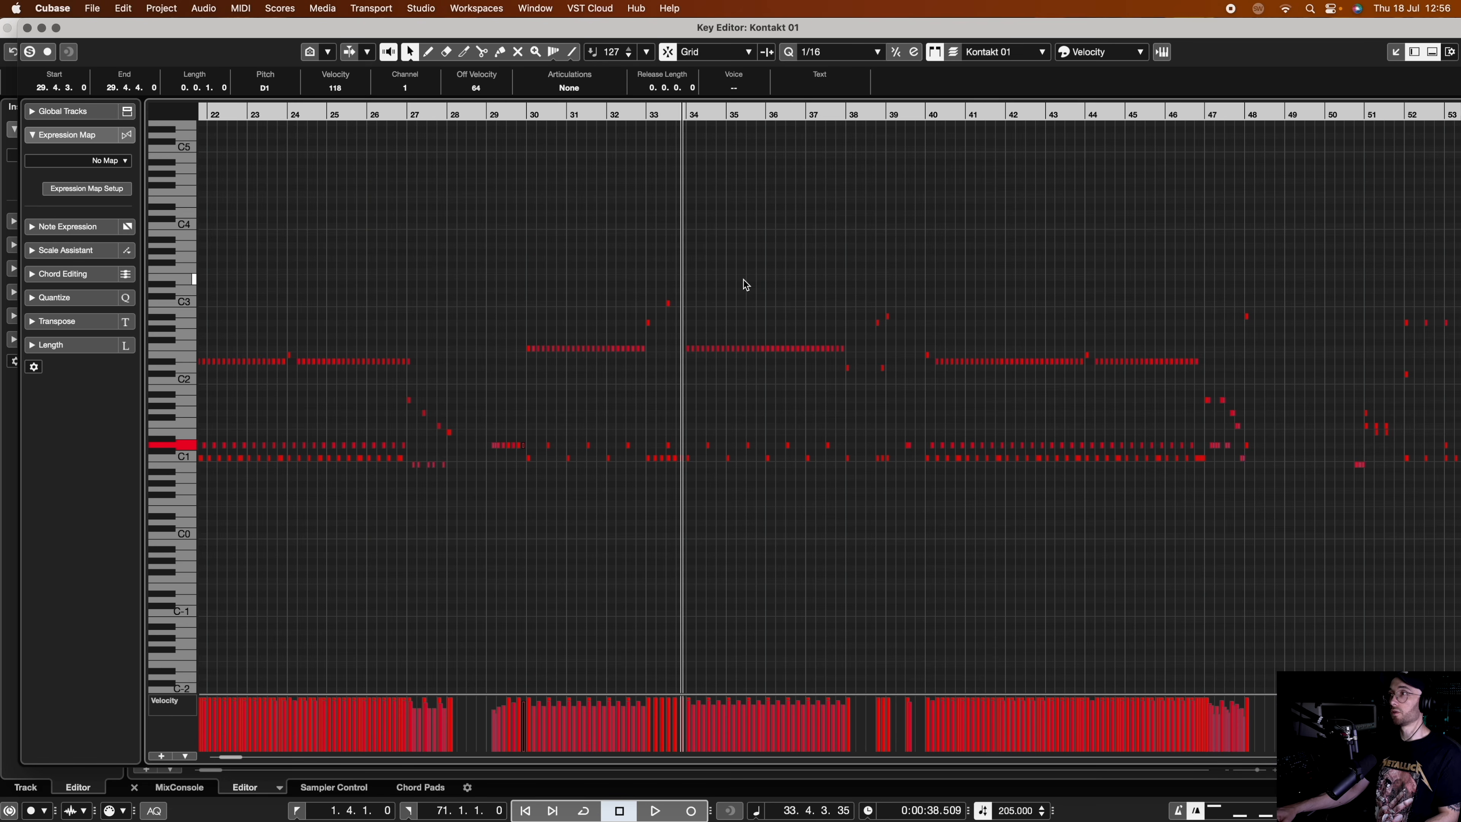
- Clear the note selection and play the groove from just before bar 52 through bar 59
{"action": "scroll", "coordinate": [743, 280], "scroll_direction": "right", "scroll_amount": 10}
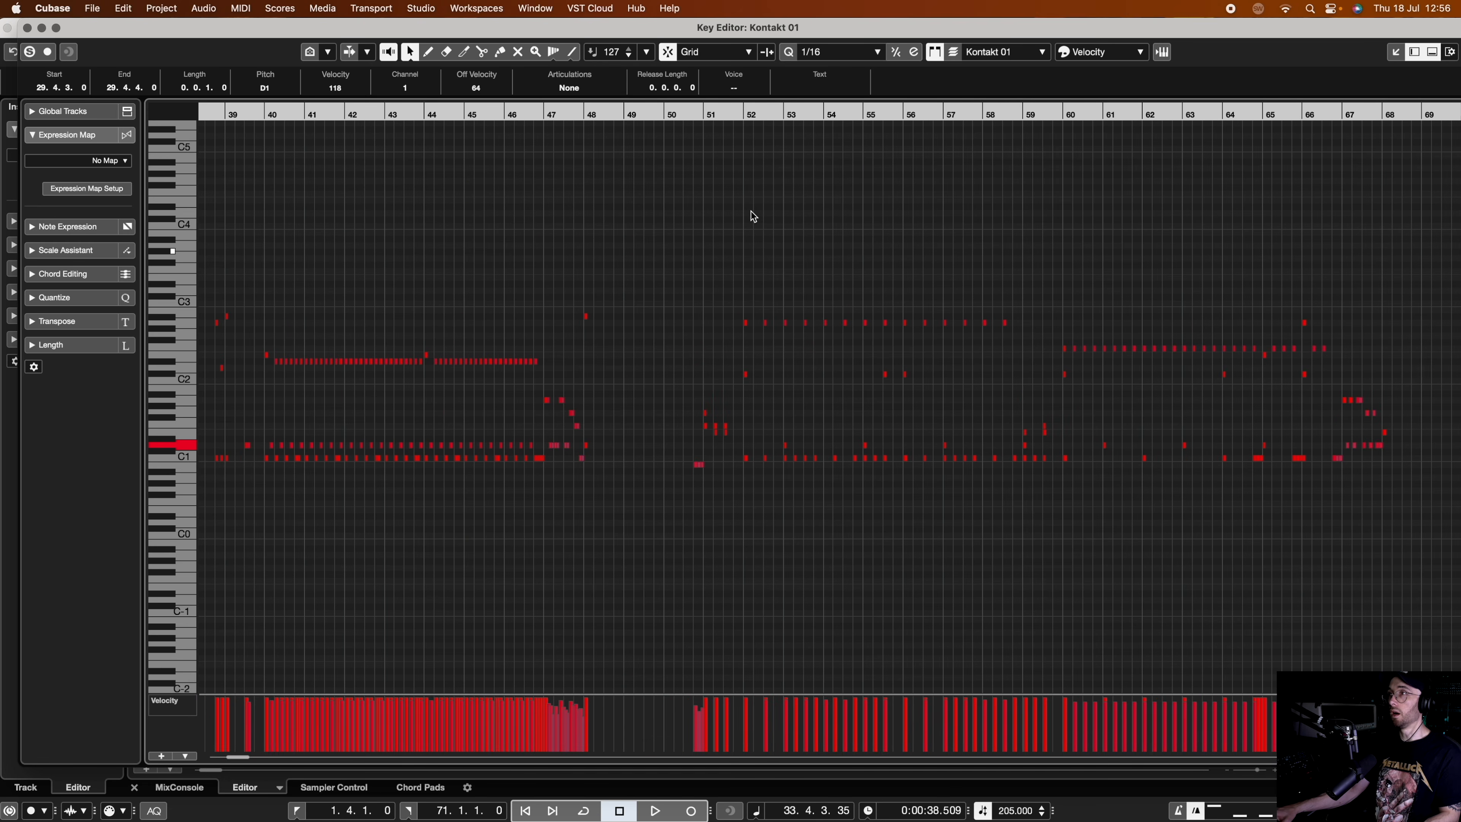
{"action": "left_click_drag", "start_coordinate": [747, 116], "coordinate": [742, 217]}
{"action": "scroll", "coordinate": [730, 210], "scroll_direction": "right", "scroll_amount": 10}
{"action": "scroll", "coordinate": [728, 209], "scroll_direction": "left", "scroll_amount": 4}
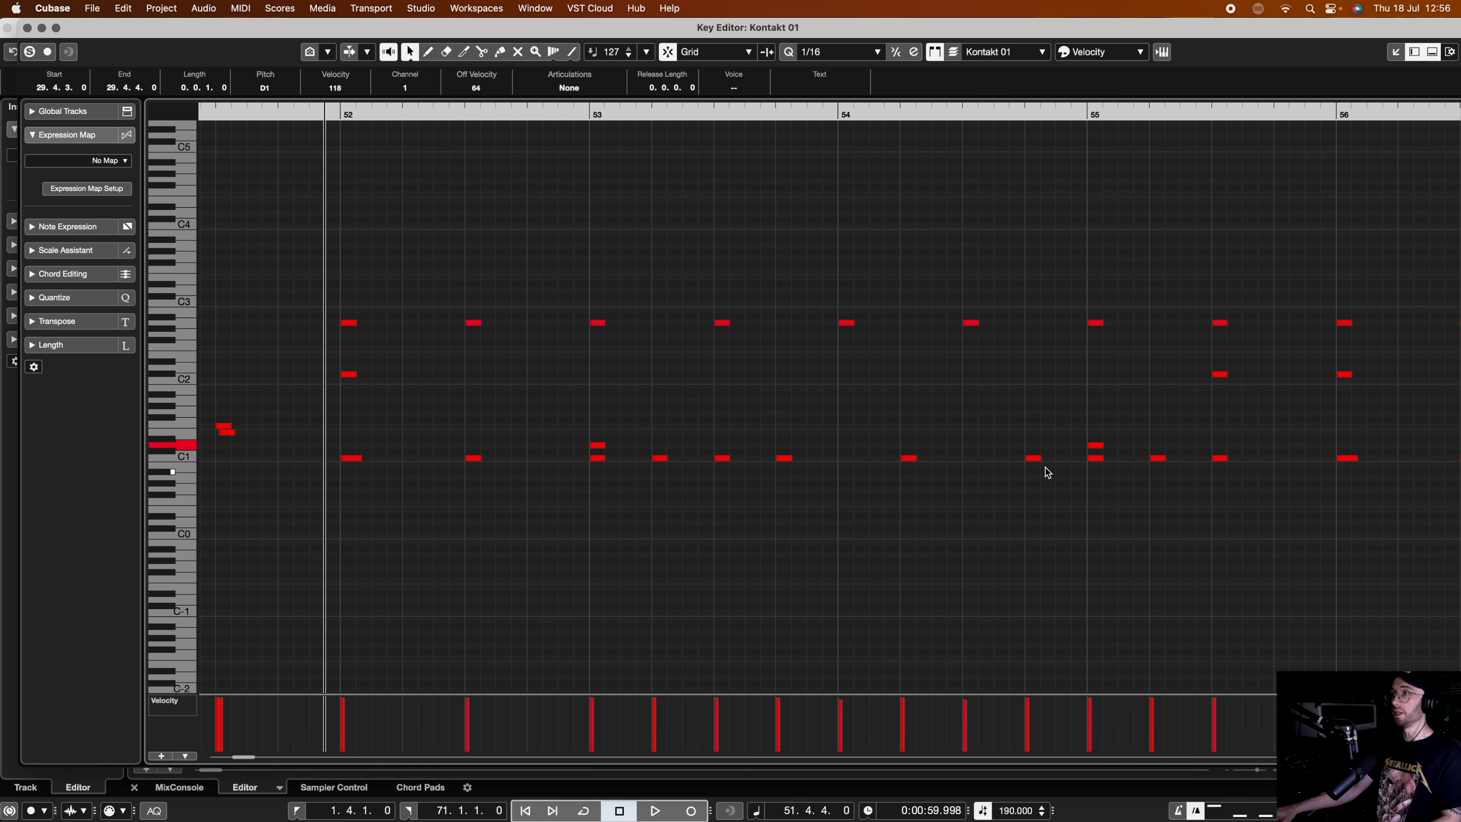
{"action": "left_click", "coordinate": [724, 217]}
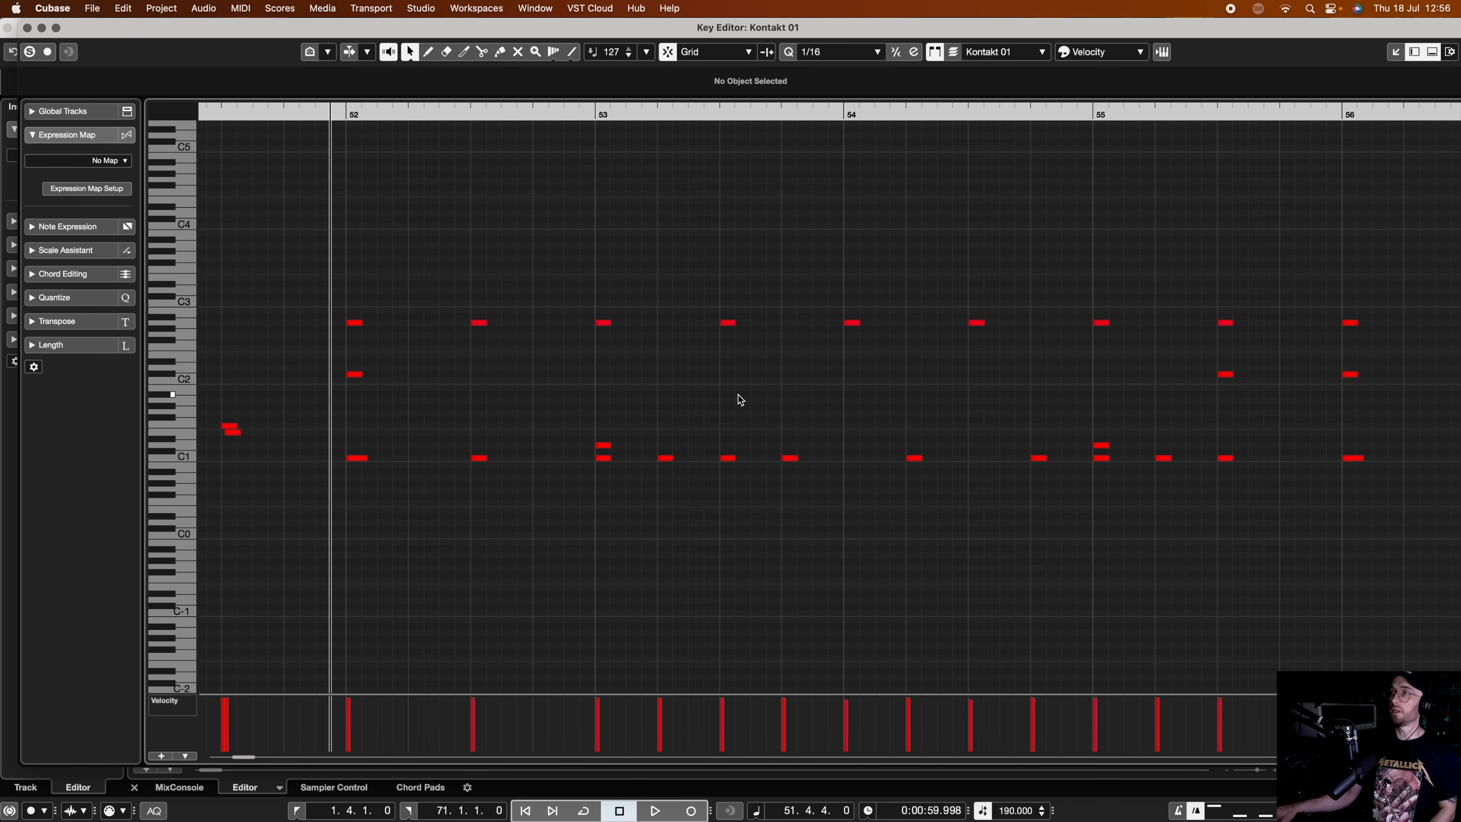
{"action": "left_click_drag", "start_coordinate": [704, 273], "coordinate": [765, 403]}
{"action": "key", "text": "space"}
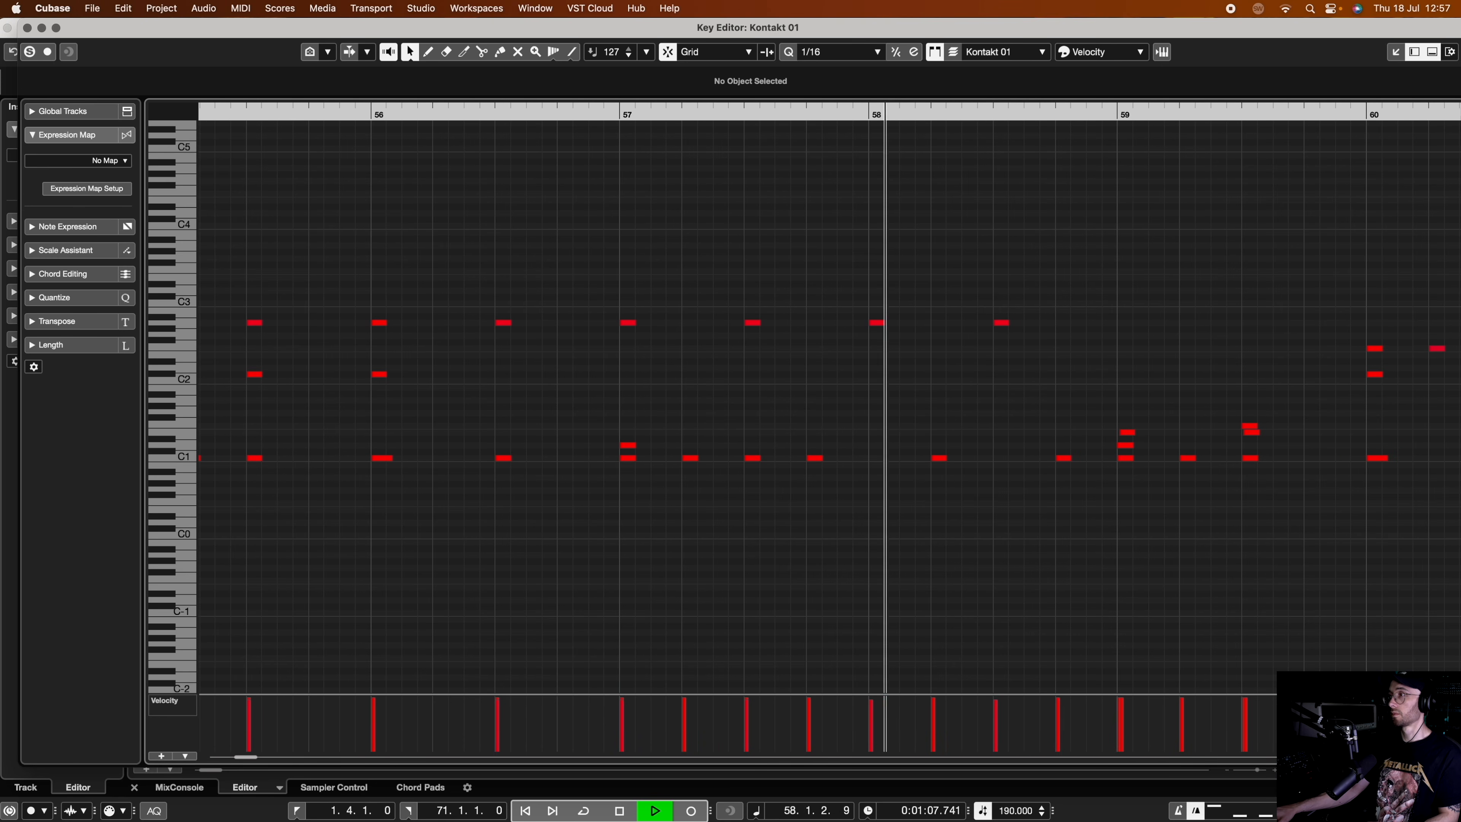
{"action": "key", "text": "g"}
{"action": "key", "text": "g"}
{"action": "key", "text": "g"}
{"action": "key", "text": "g"}
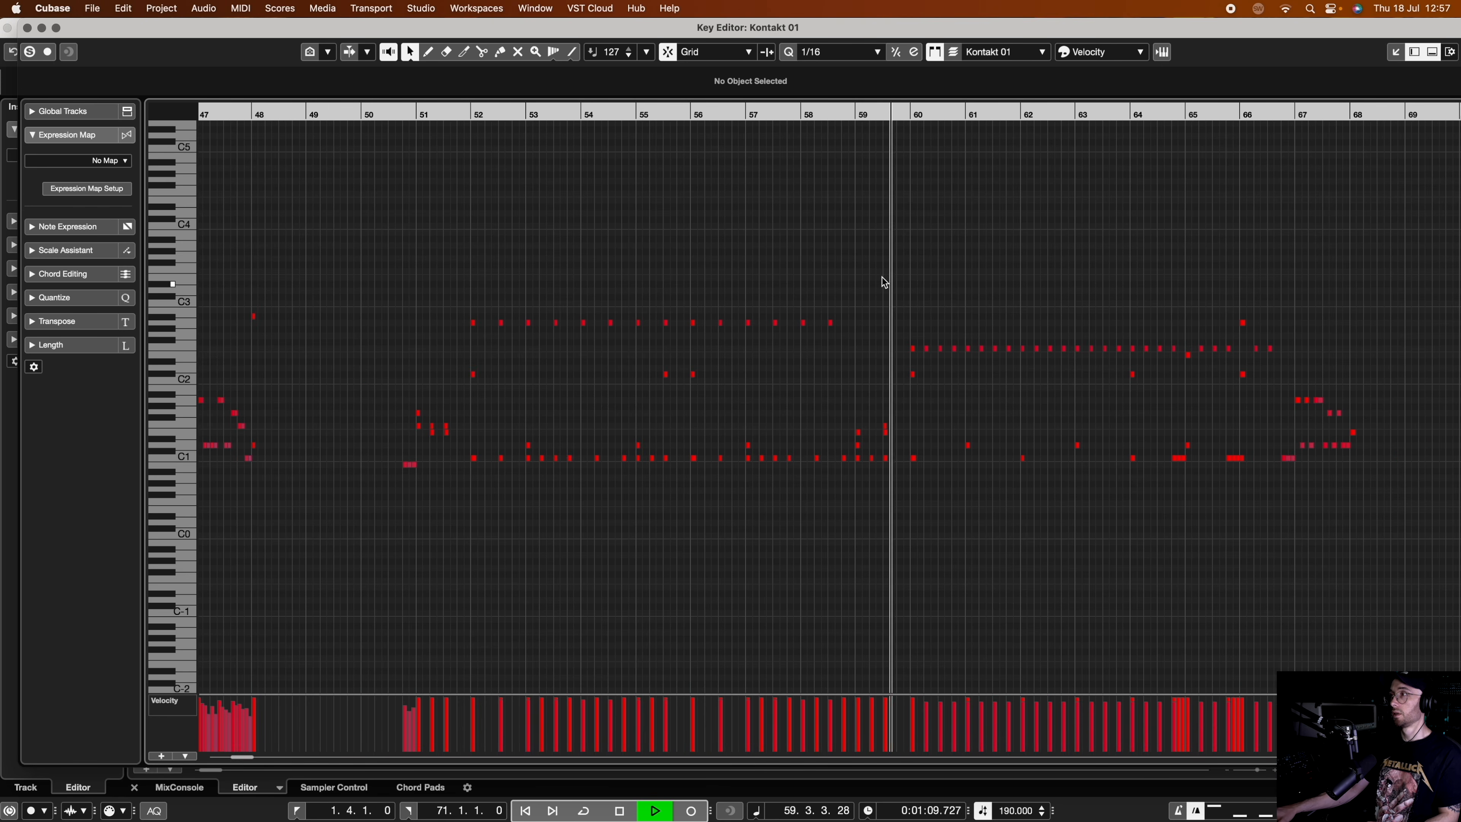
{"action": "key", "text": "space"}
- Play the layered drum hits from bar 59 into the start of bar 60
{"action": "left_click", "coordinate": [912, 115]}
{"action": "left_click_drag", "start_coordinate": [911, 116], "coordinate": [900, 167]}
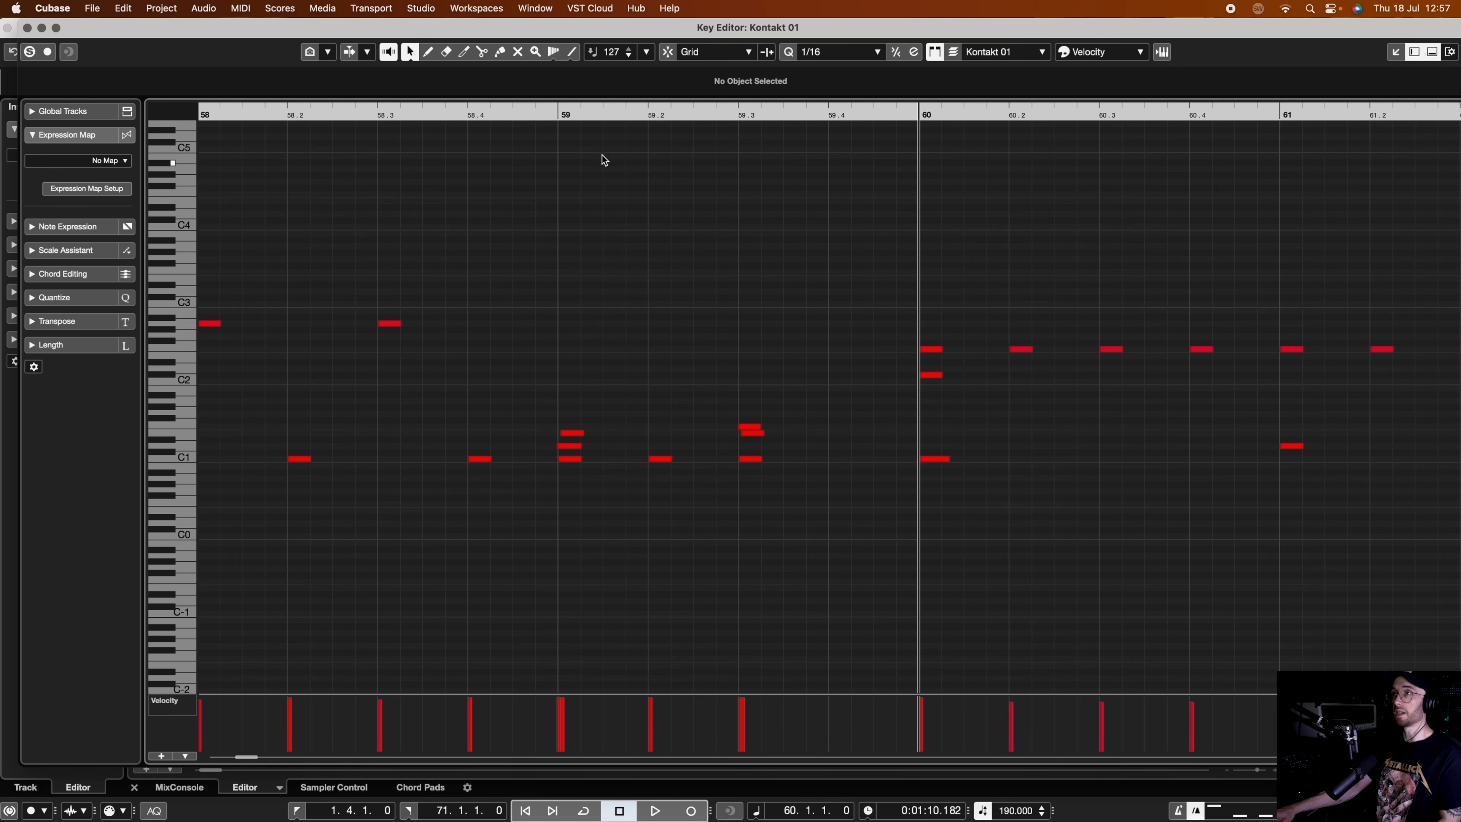
{"action": "left_click_drag", "start_coordinate": [555, 113], "coordinate": [540, 143]}
{"action": "key", "text": "space"}
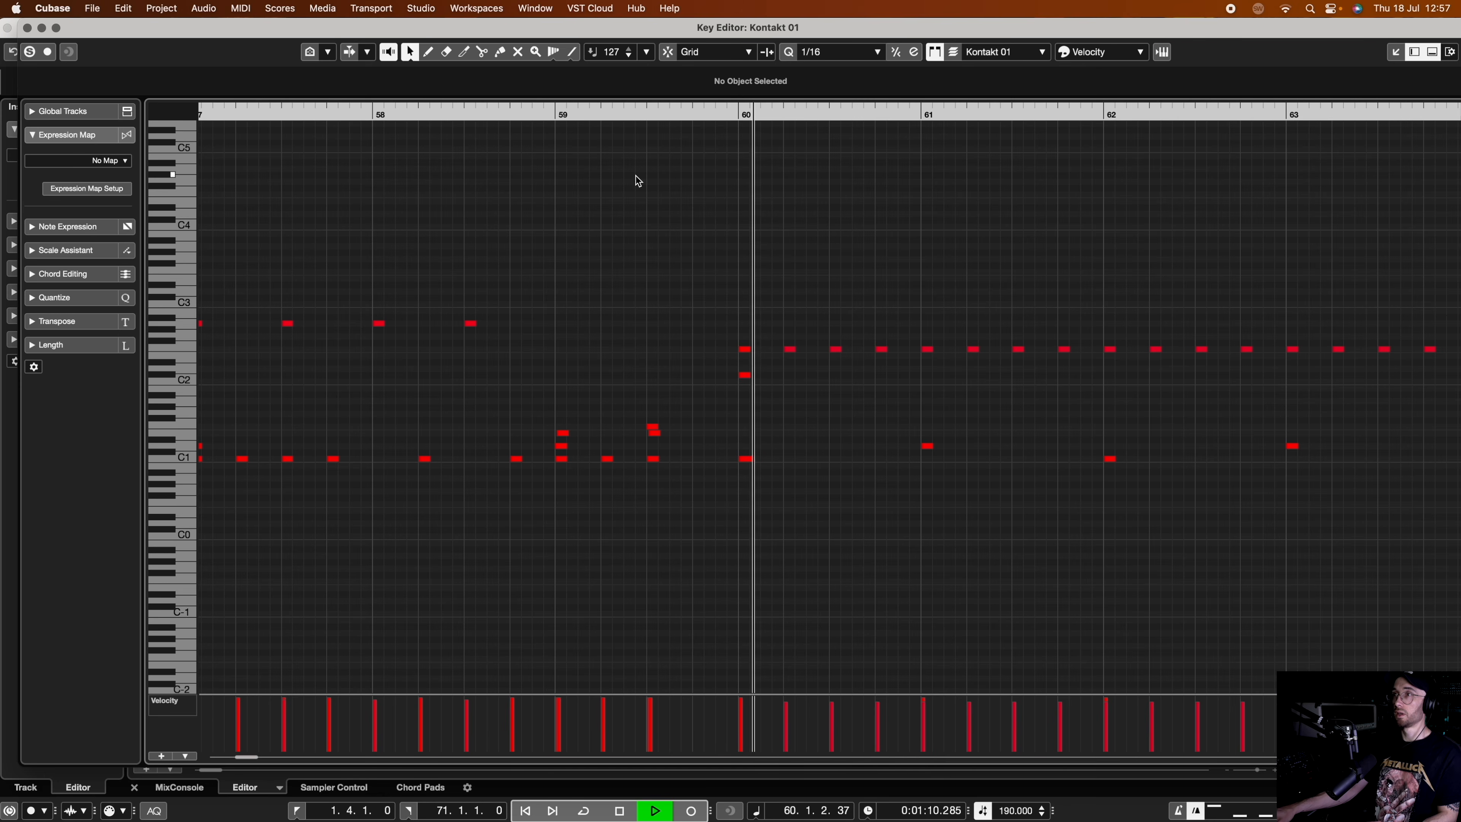
{"action": "key", "text": "space"}
- Shift the E1 note on beat 3 of bar 59 to start at 59.3.1.38 and play from bar 59
{"action": "left_click_drag", "start_coordinate": [640, 115], "coordinate": [633, 189]}
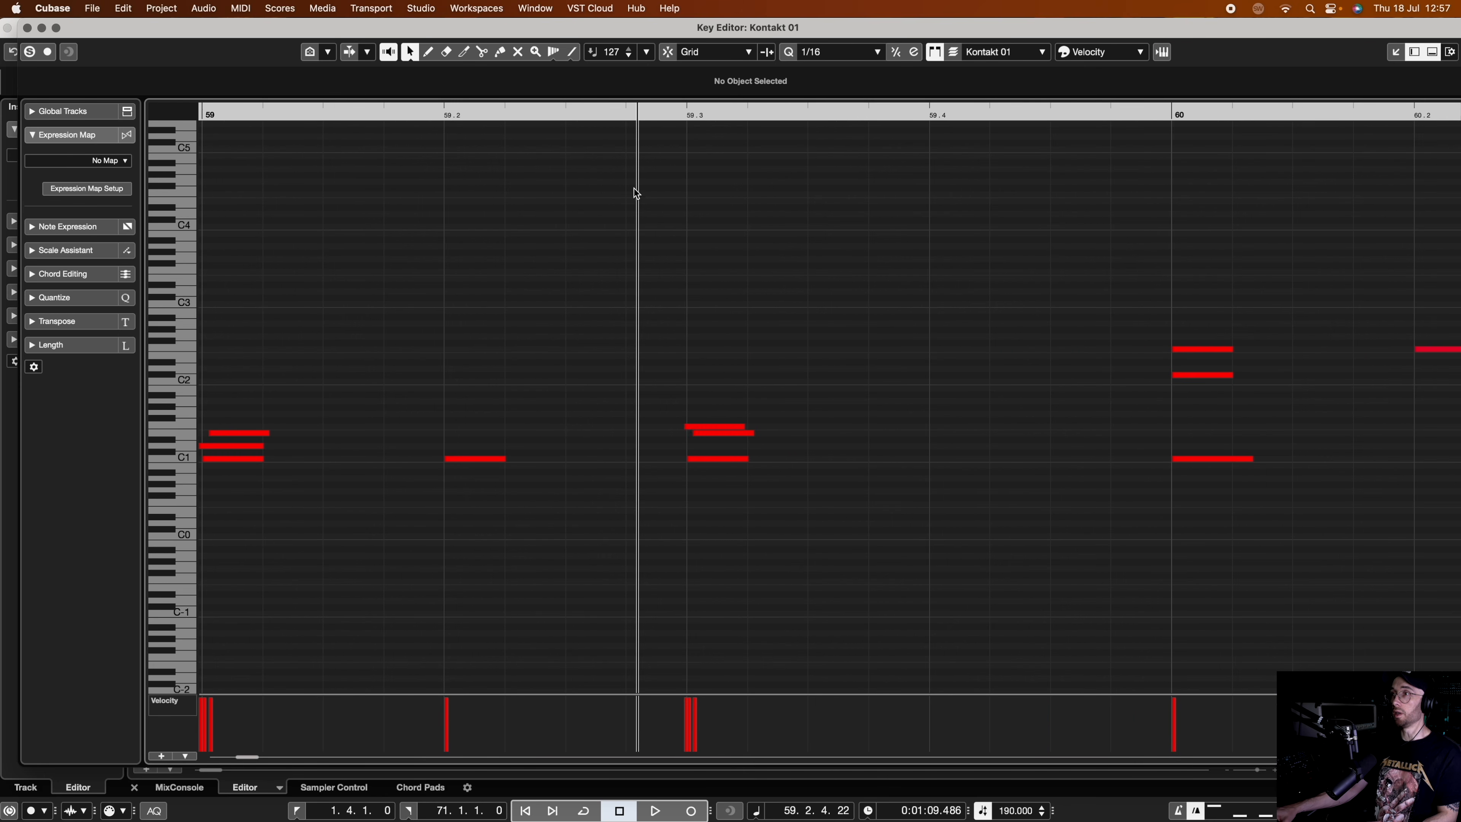
{"action": "left_click_drag", "start_coordinate": [710, 435], "coordinate": [723, 436]}
{"action": "left_click", "coordinate": [301, 115]}
{"action": "left_click", "coordinate": [205, 109]}
{"action": "key", "text": "space"}
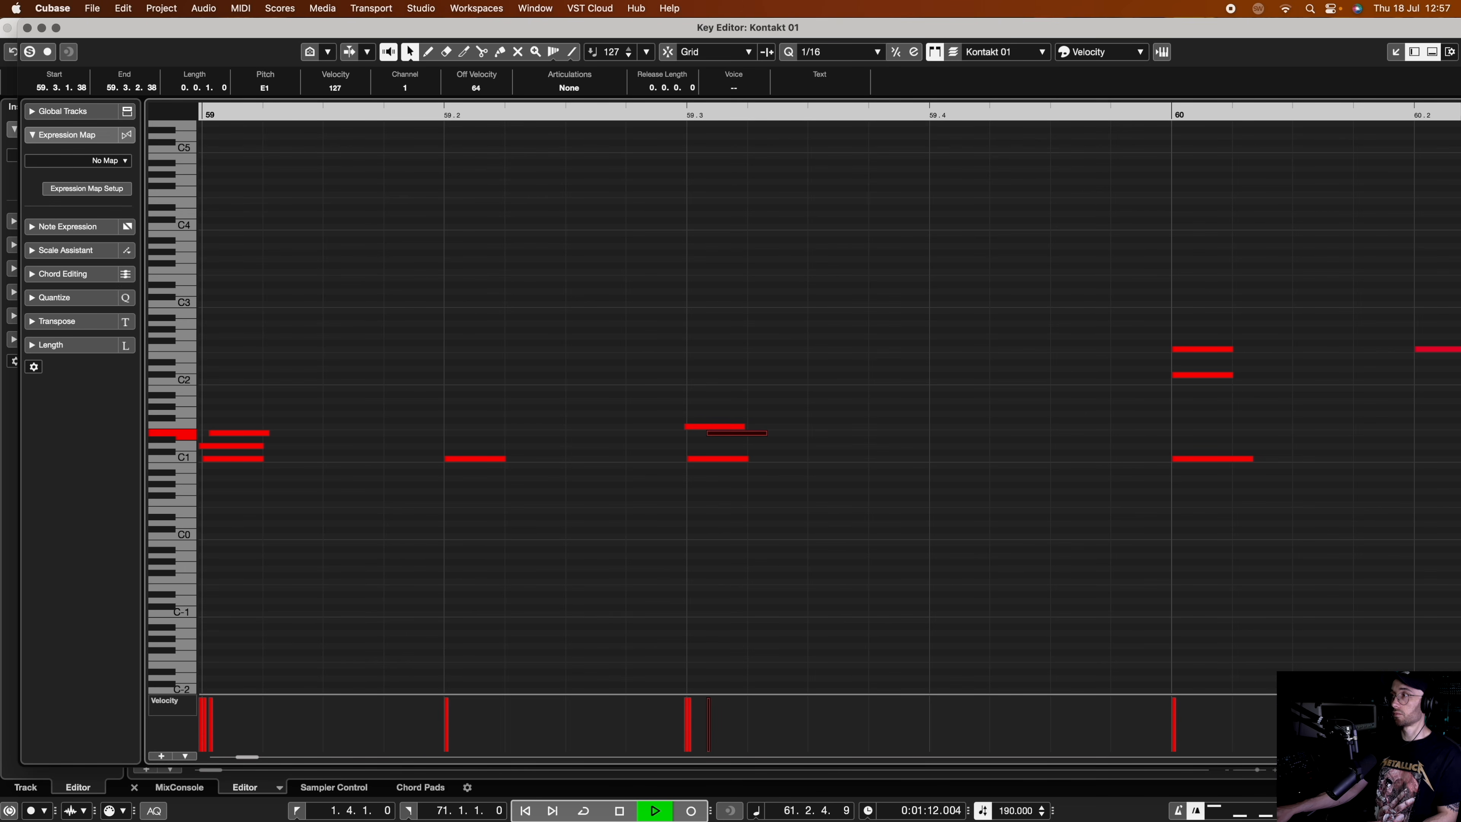
{"action": "key", "text": "g"}
{"action": "key", "text": "g"}
{"action": "key", "text": "g"}
{"action": "key", "text": "g"}
{"action": "key", "text": "g"}
{"action": "key", "text": "space"}
- Select the run of C1 kick notes across bar 15 and play it from the start of that bar
{"action": "scroll", "coordinate": [929, 463], "scroll_direction": "left", "scroll_amount": 15}
{"action": "left_click", "coordinate": [538, 114]}
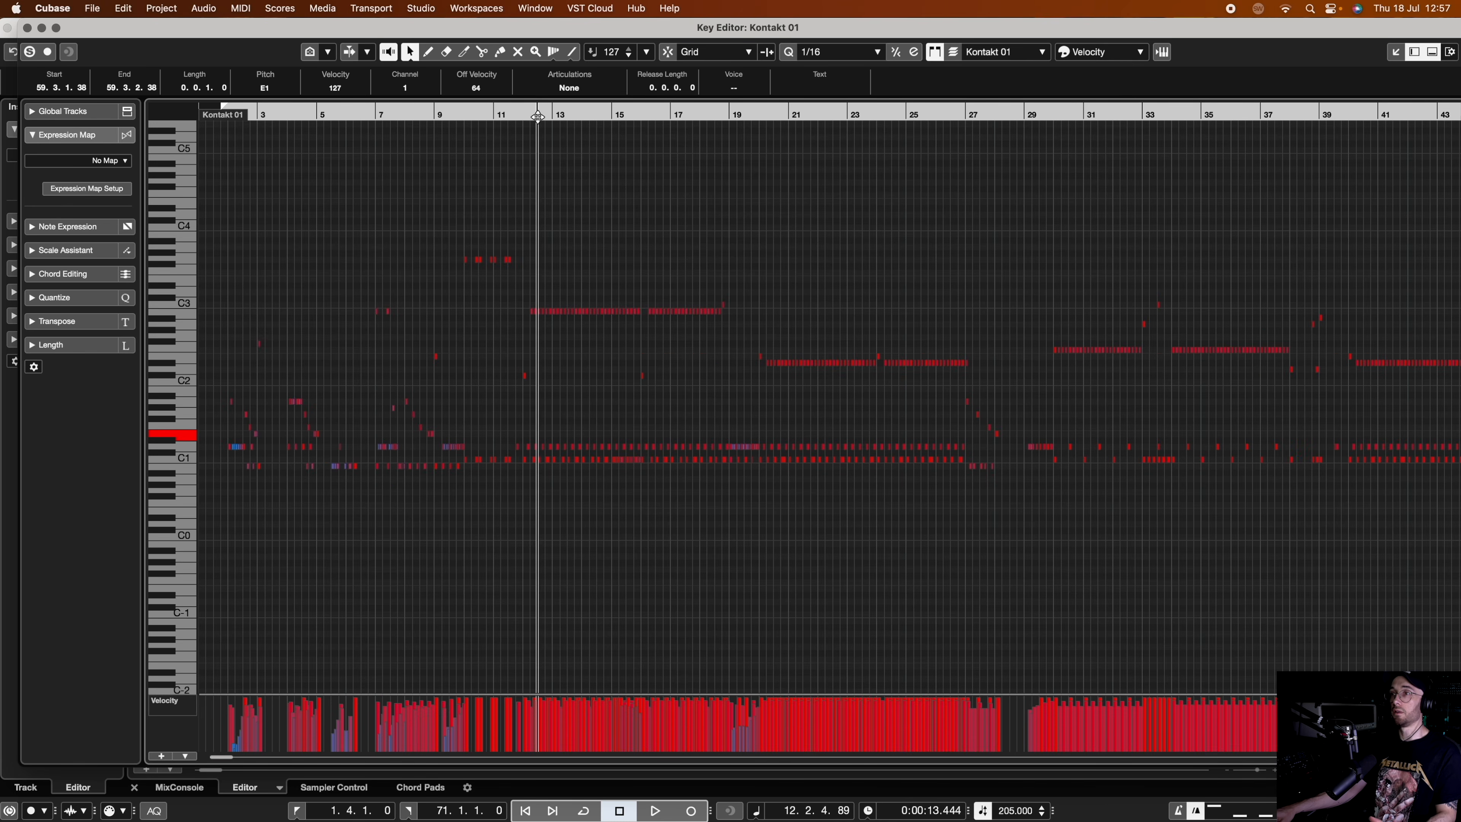
{"action": "key", "text": "h"}
{"action": "key", "text": "h"}
{"action": "key", "text": "h"}
{"action": "key", "text": "g"}
{"action": "key", "text": "g"}
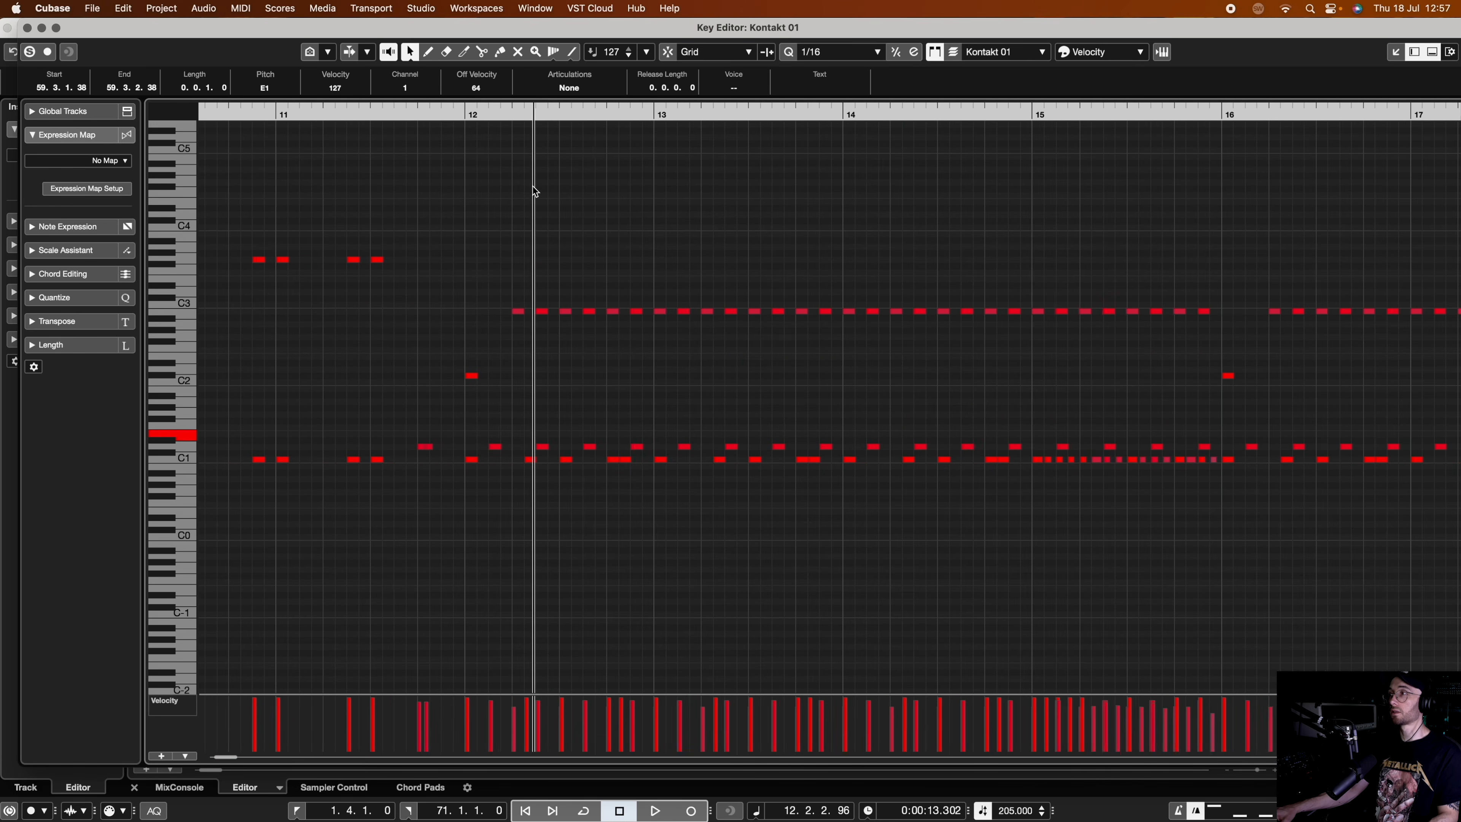
{"action": "left_click_drag", "start_coordinate": [946, 488], "coordinate": [1097, 462]}
{"action": "left_click", "coordinate": [939, 114]}
{"action": "key", "text": "space"}
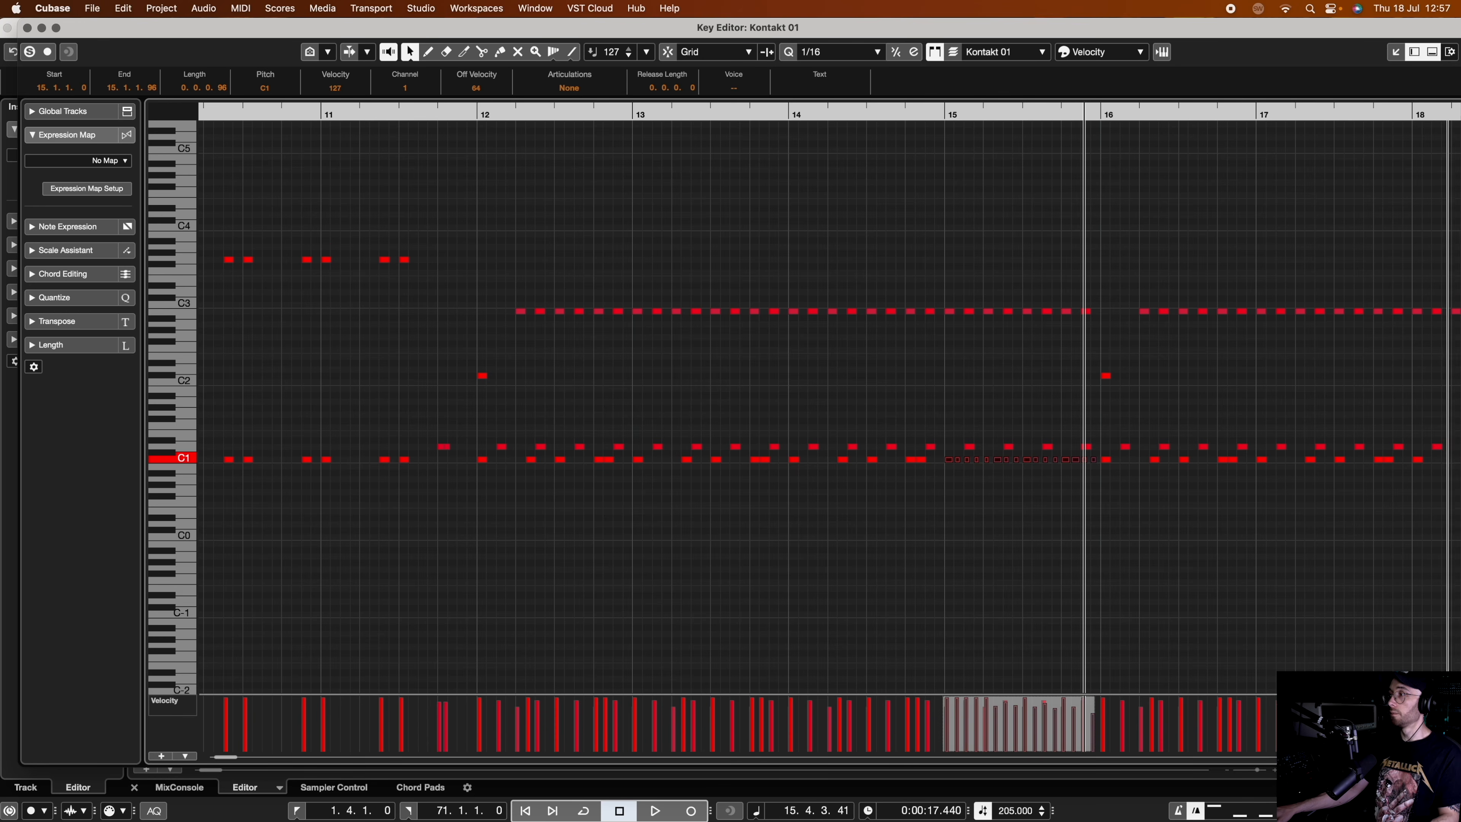
- Select the D1 groove notes from bar 12 through bar 18 and play the groove from bar 12
{"action": "key", "text": "g"}
{"action": "key", "text": "g"}
{"action": "key", "text": "g"}
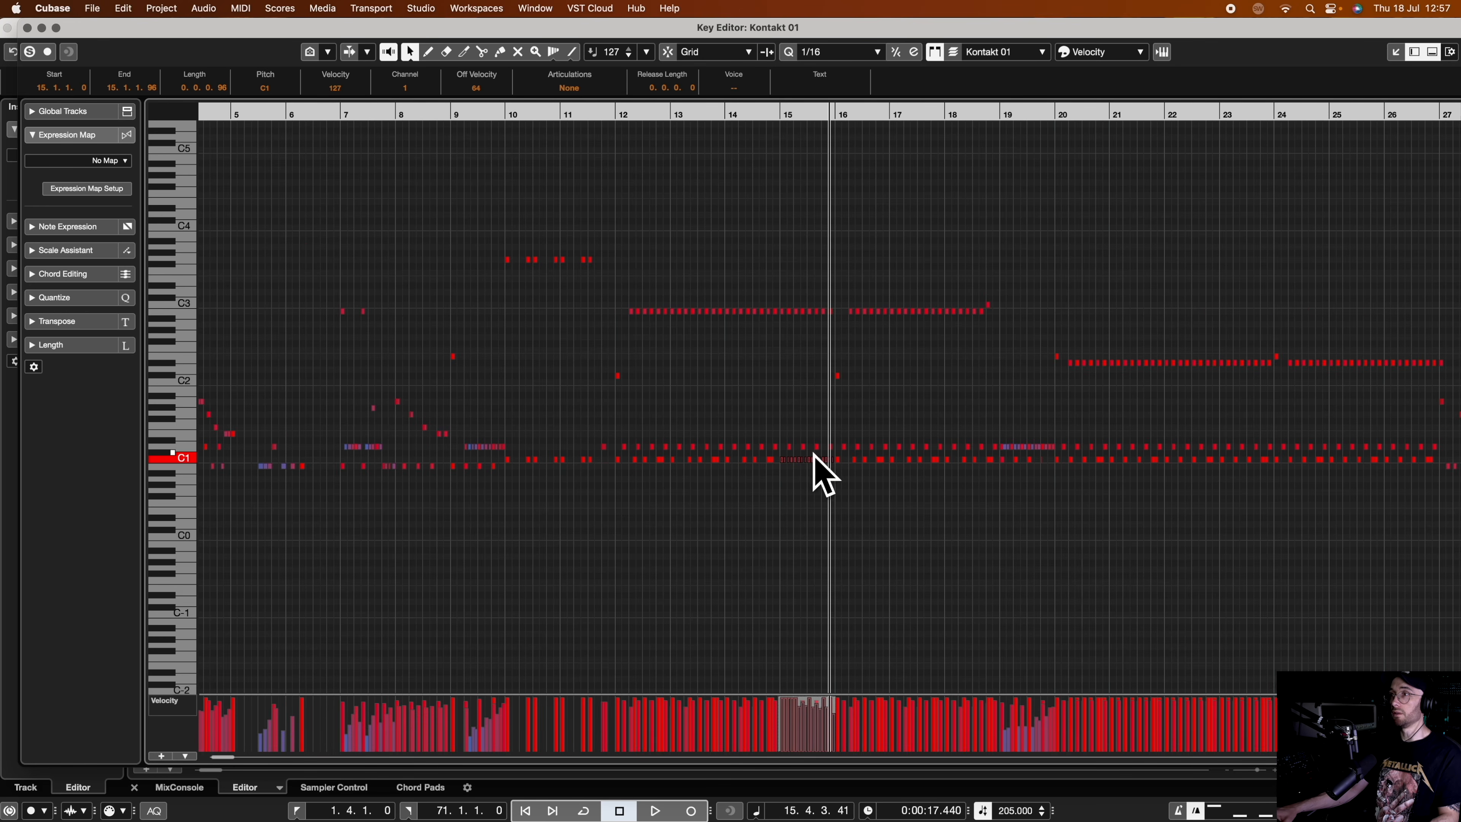
{"action": "left_click", "coordinate": [626, 452]}
{"action": "left_click_drag", "start_coordinate": [613, 445], "coordinate": [1003, 459]}
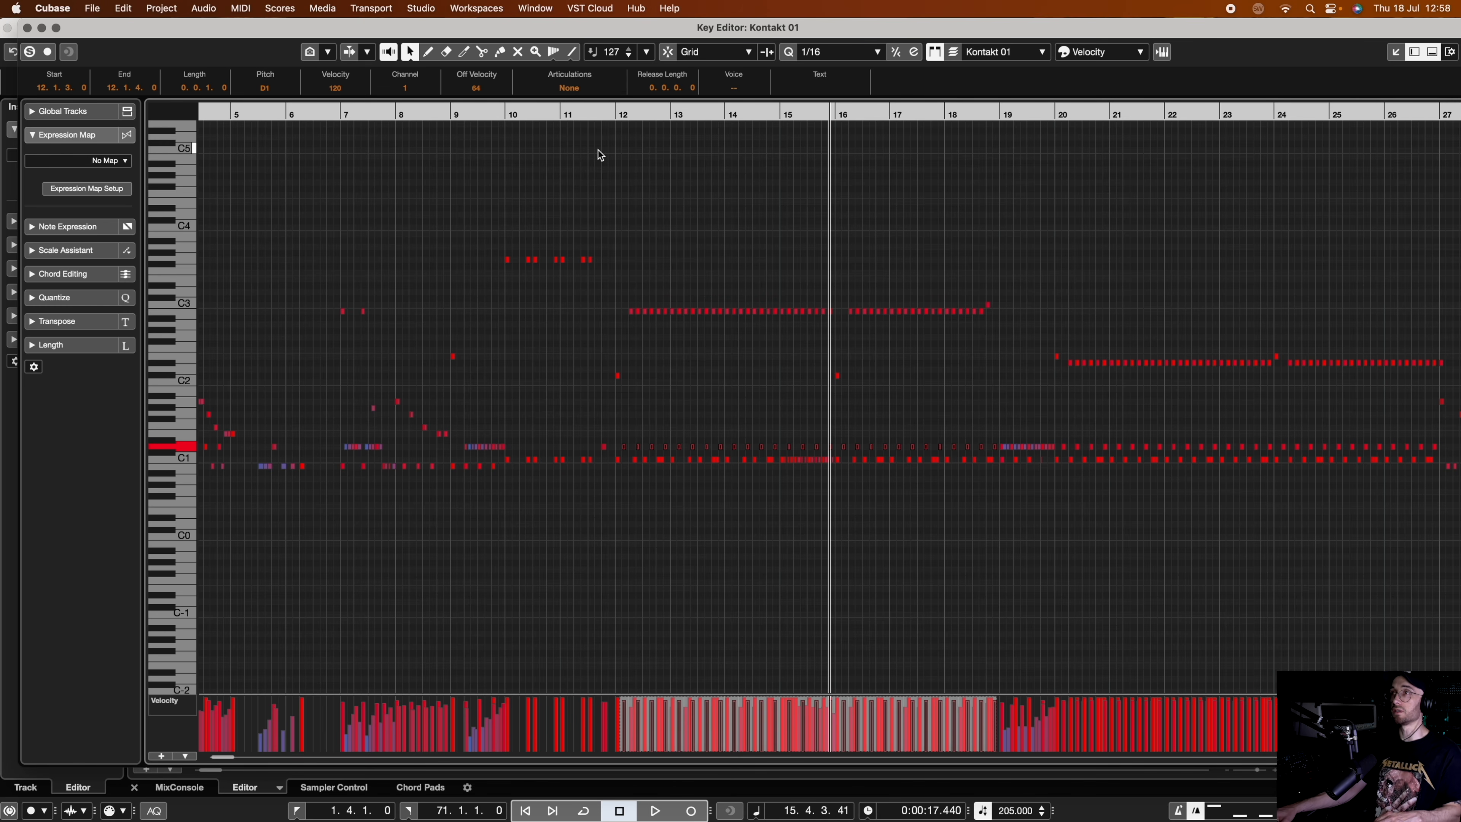
{"action": "left_click", "coordinate": [613, 112]}
{"action": "key", "text": "space"}
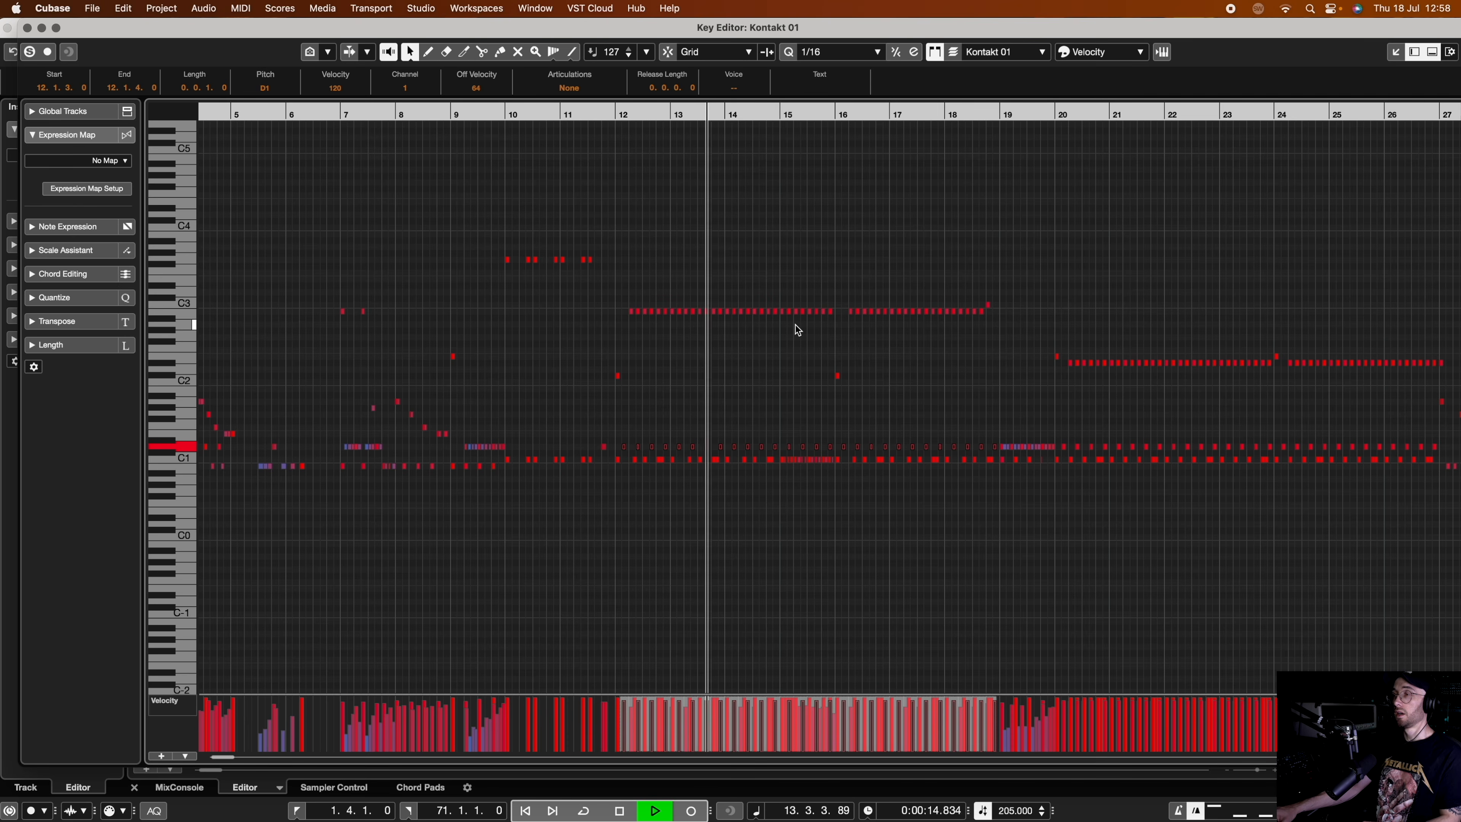
{"action": "key", "text": "space"}
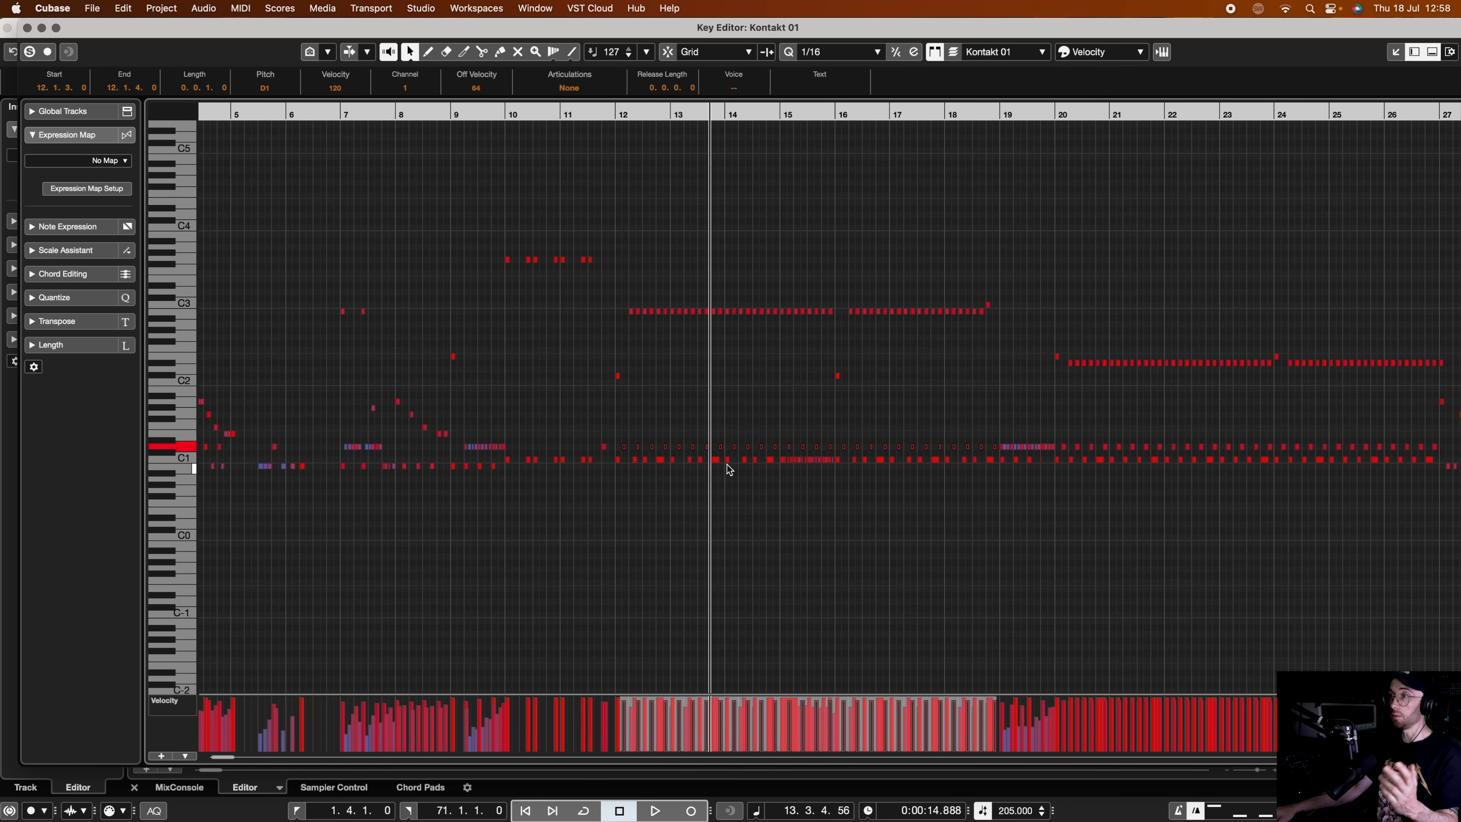
- Try raising the selected D1 groove notes to a velocity of 127 and play the result
{"action": "left_click_drag", "start_coordinate": [809, 700], "coordinate": [807, 644]}
{"action": "key", "text": "space"}
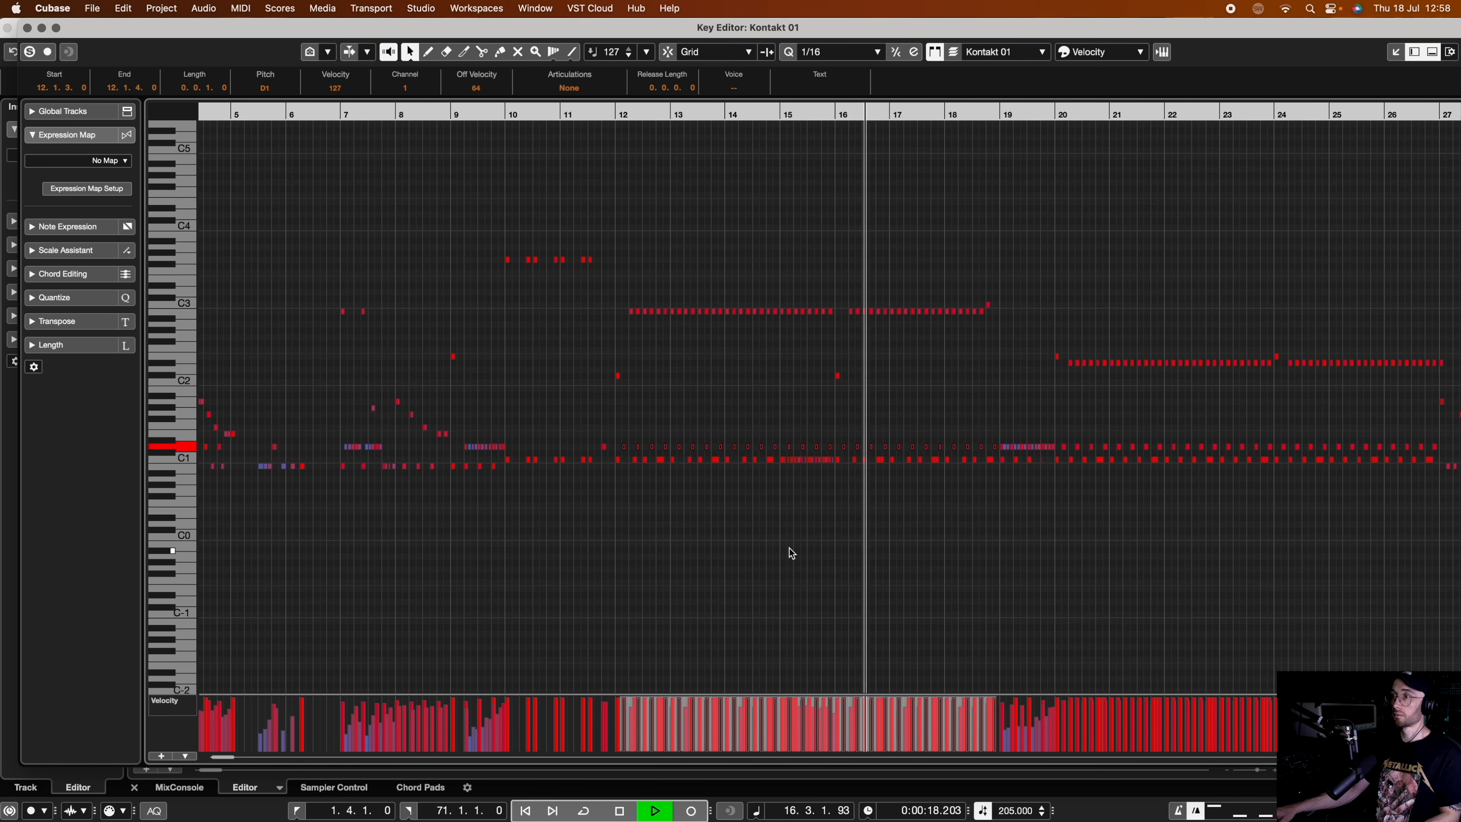
{"action": "key", "text": "space"}
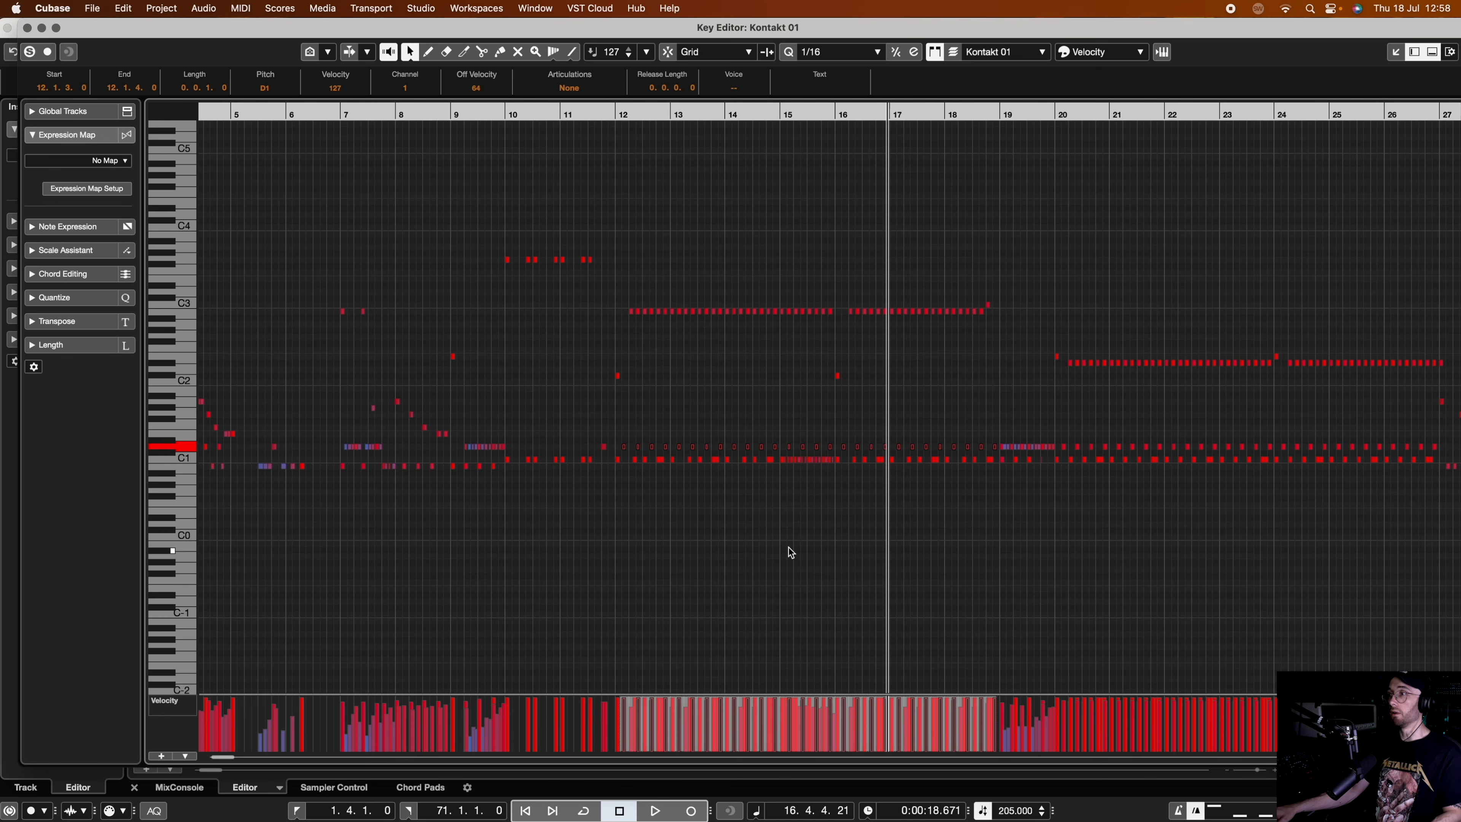
- Examine the velocities of the repeated B2 notes in bars 12 to 18 and play the groove from bar 12
{"action": "left_click", "coordinate": [615, 114]}
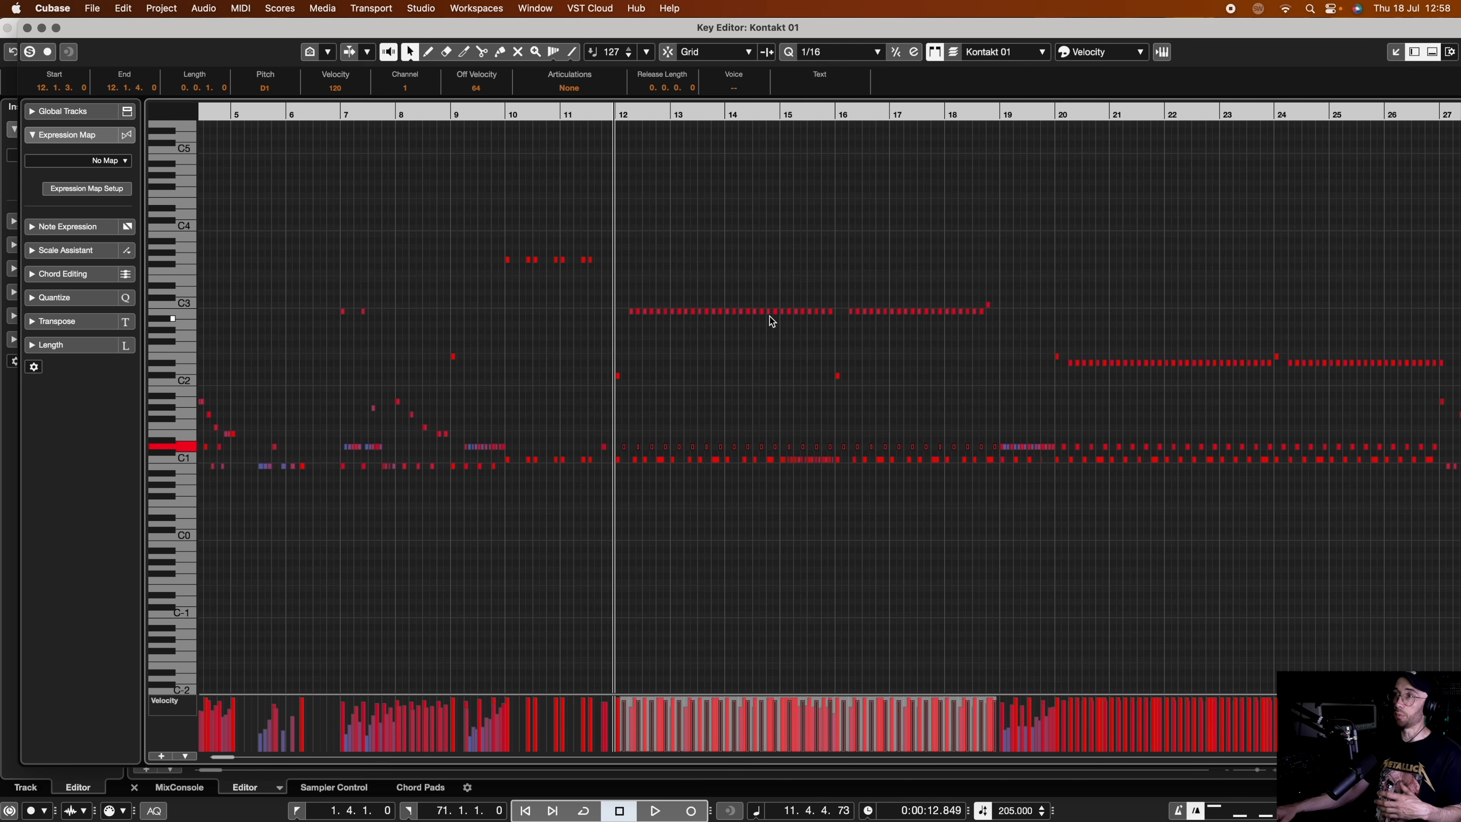
{"action": "left_click_drag", "start_coordinate": [623, 115], "coordinate": [622, 142]}
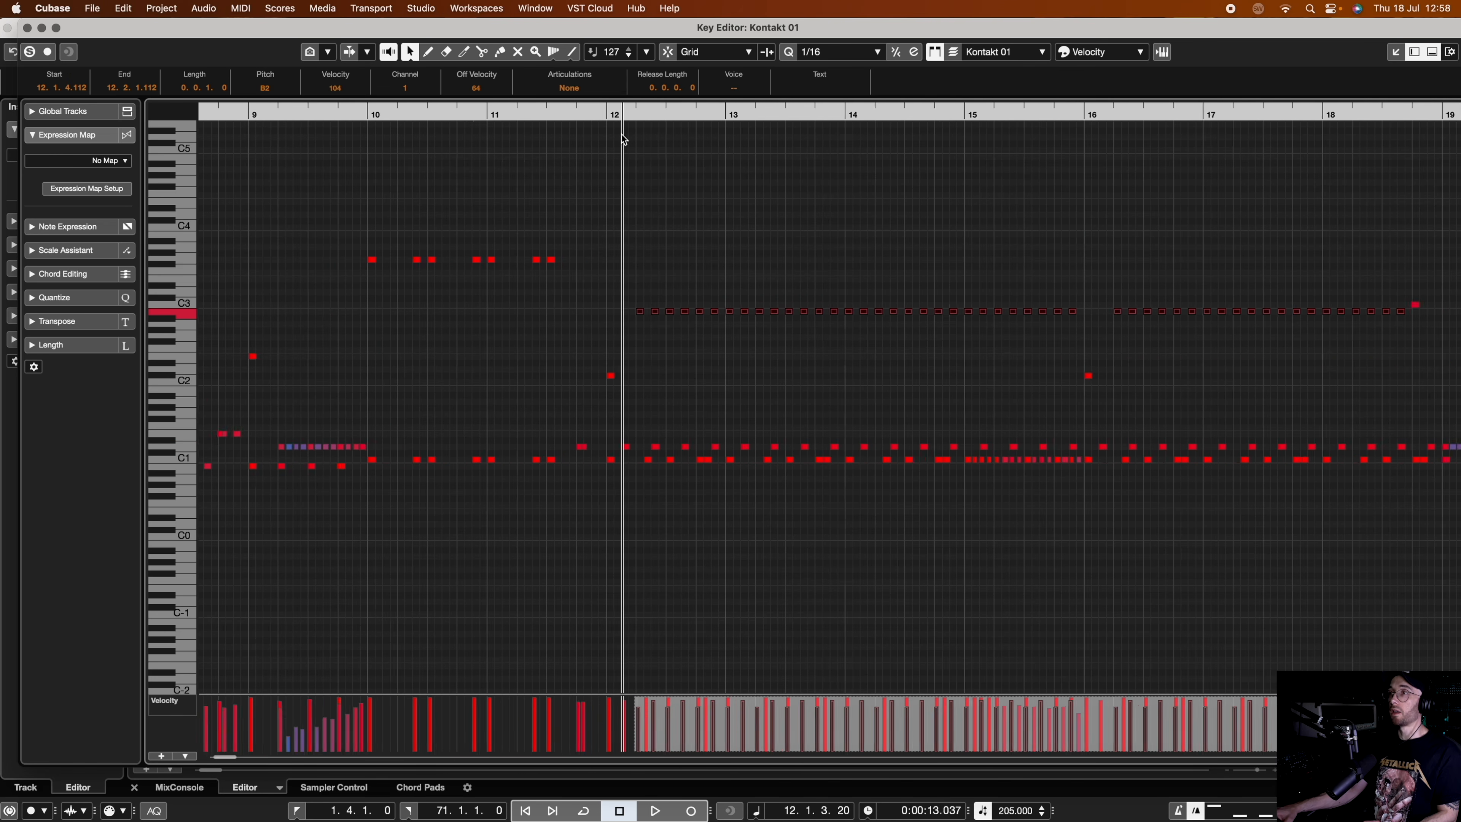
{"action": "scroll", "coordinate": [646, 190], "scroll_direction": "right", "scroll_amount": 5}
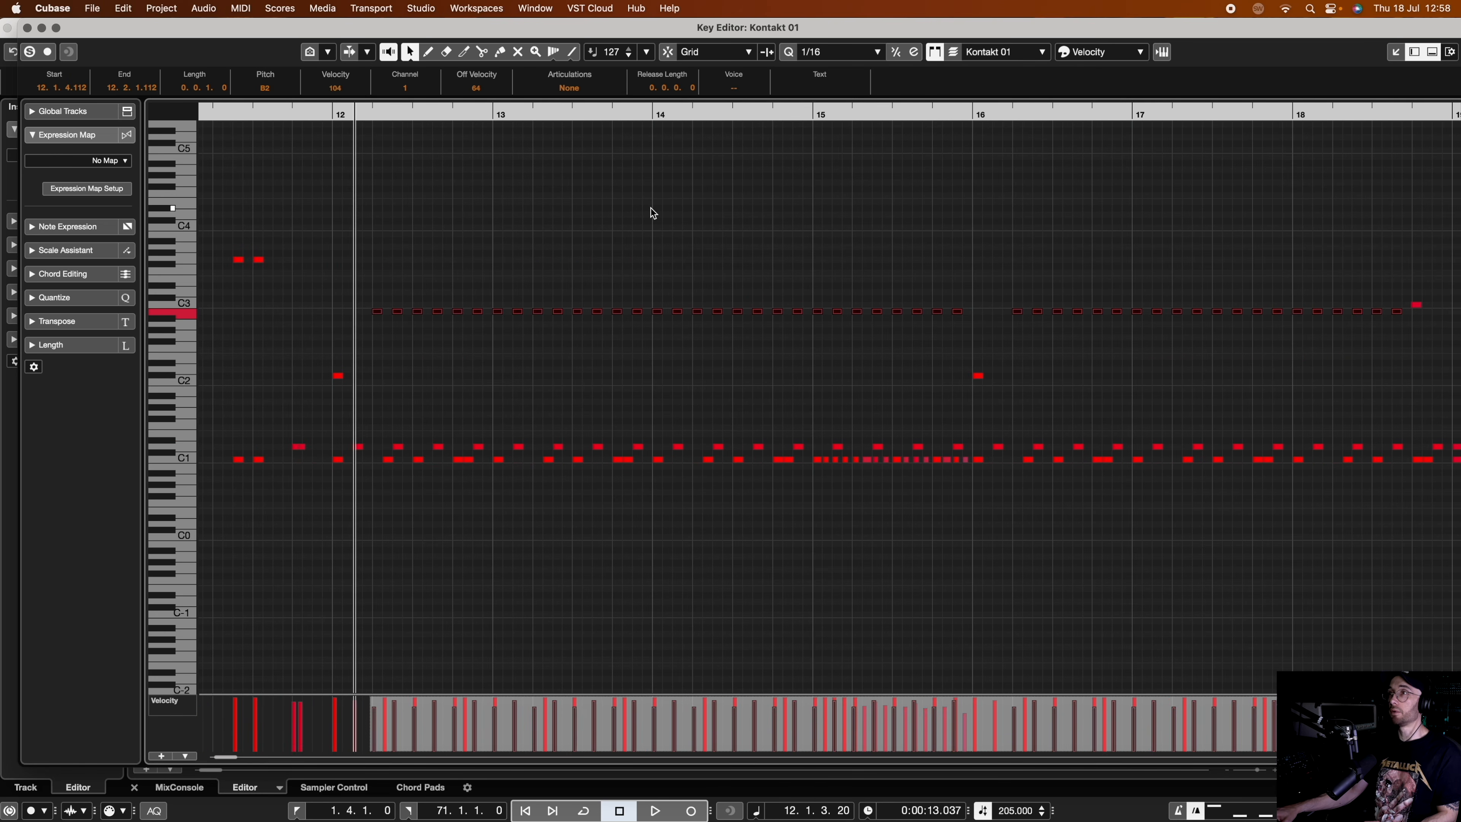
{"action": "left_click", "coordinate": [699, 369]}
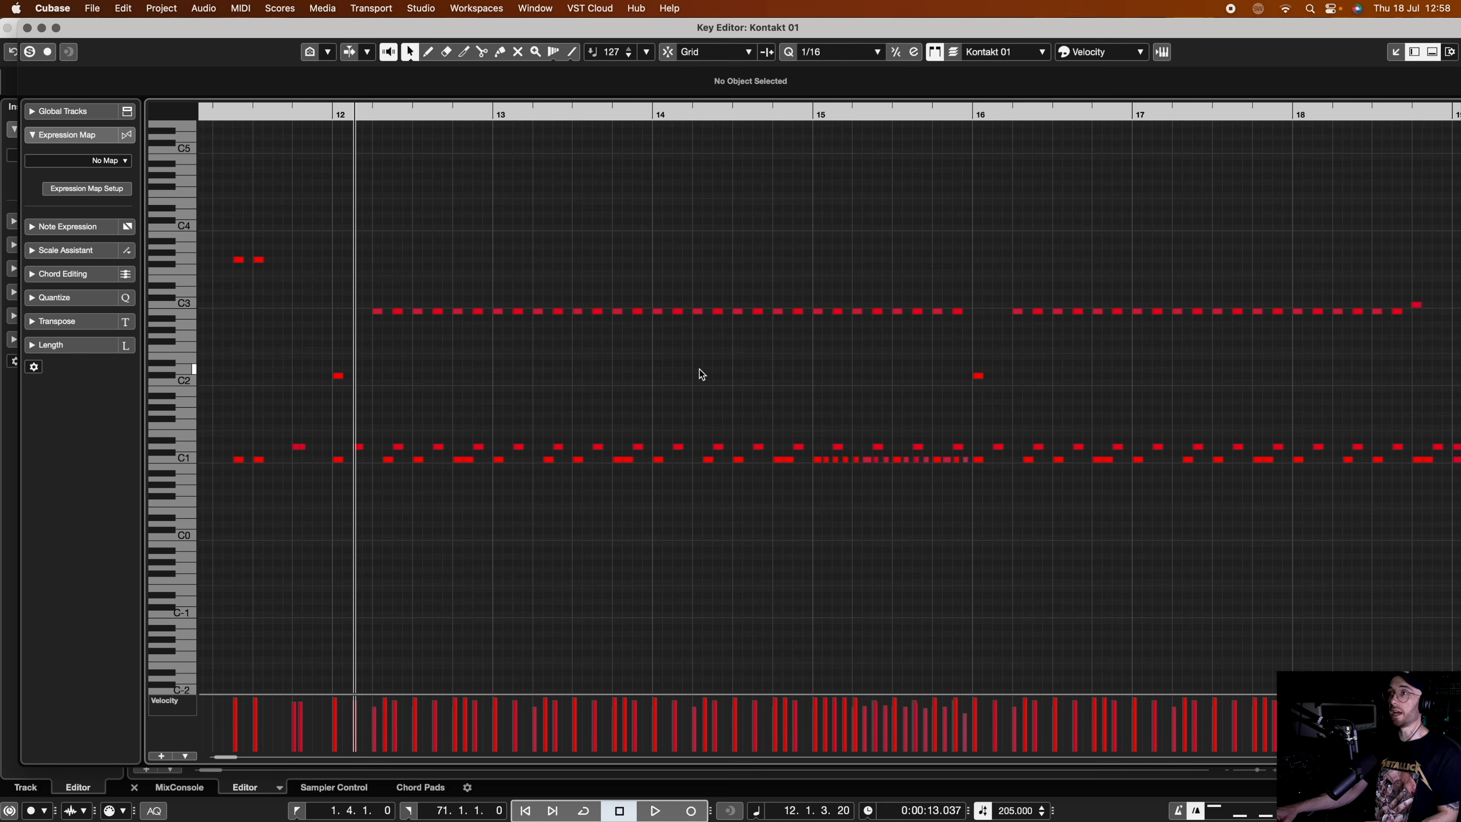
{"action": "left_click", "coordinate": [637, 312]}
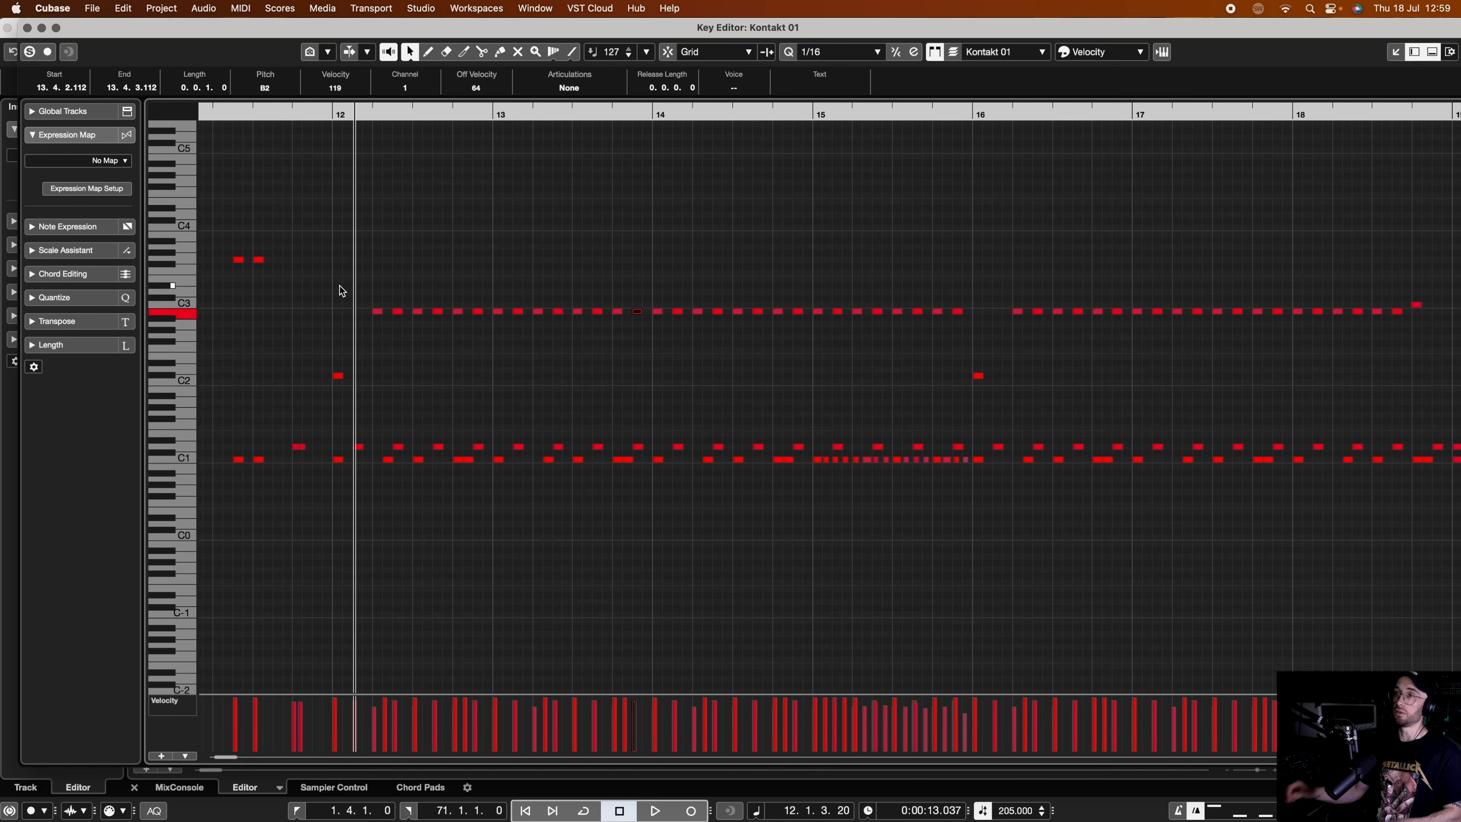
{"action": "left_click", "coordinate": [326, 113]}
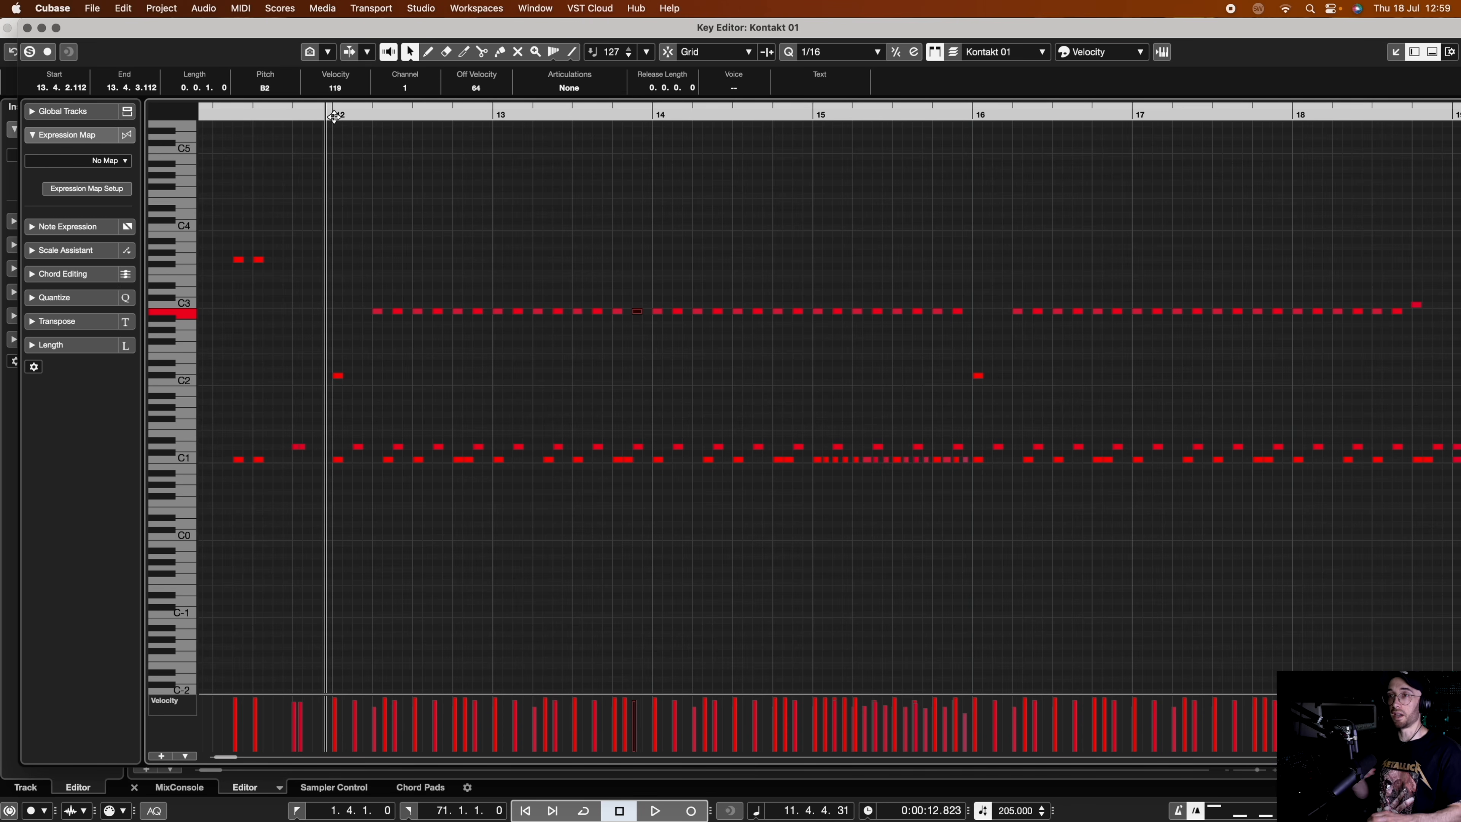
{"action": "key", "text": "space"}
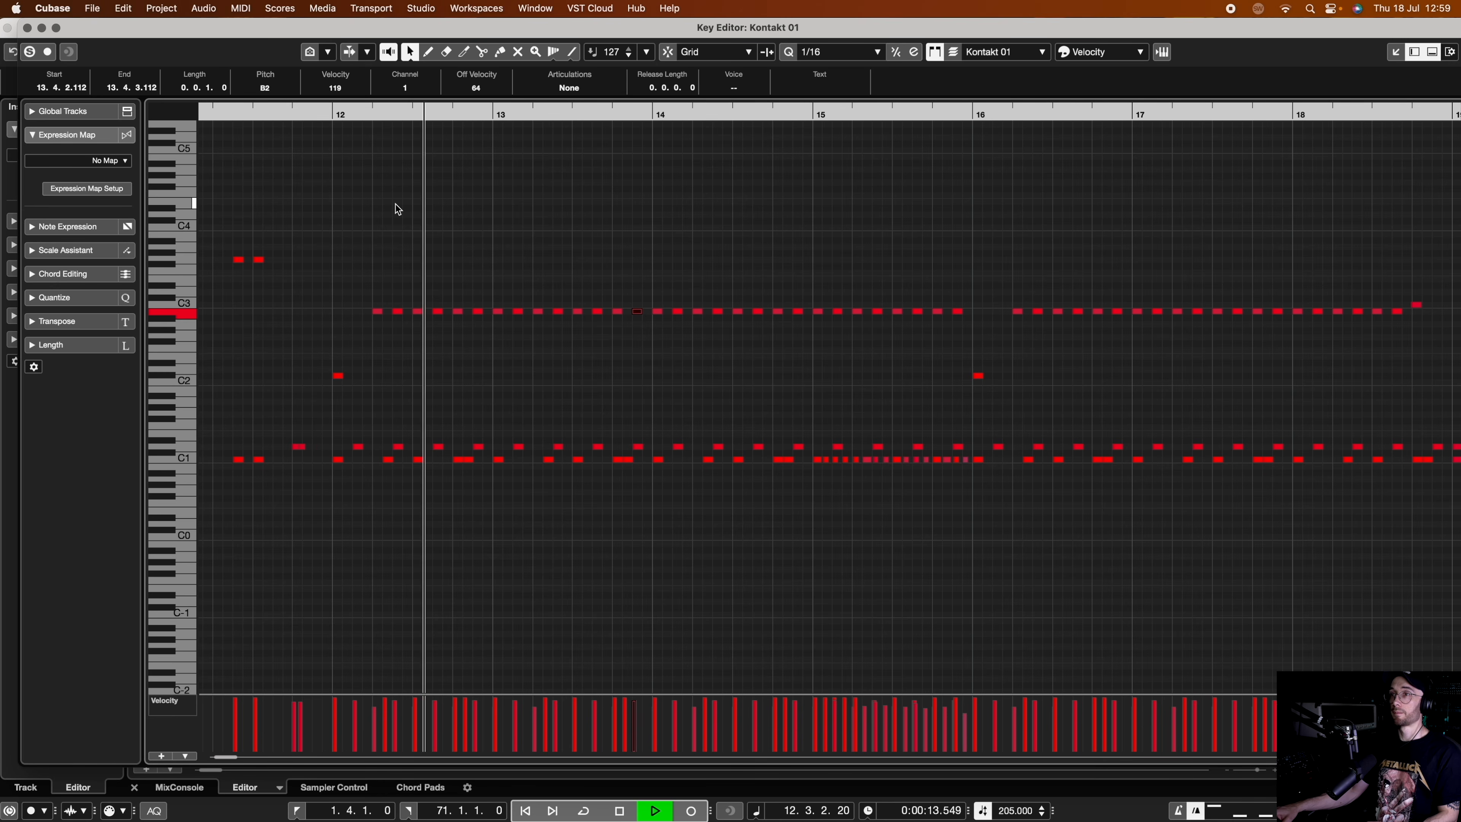
{"action": "key", "text": "space"}
- Play the D1 roll in bar 19 from the end of bar 18
{"action": "key", "text": "g"}
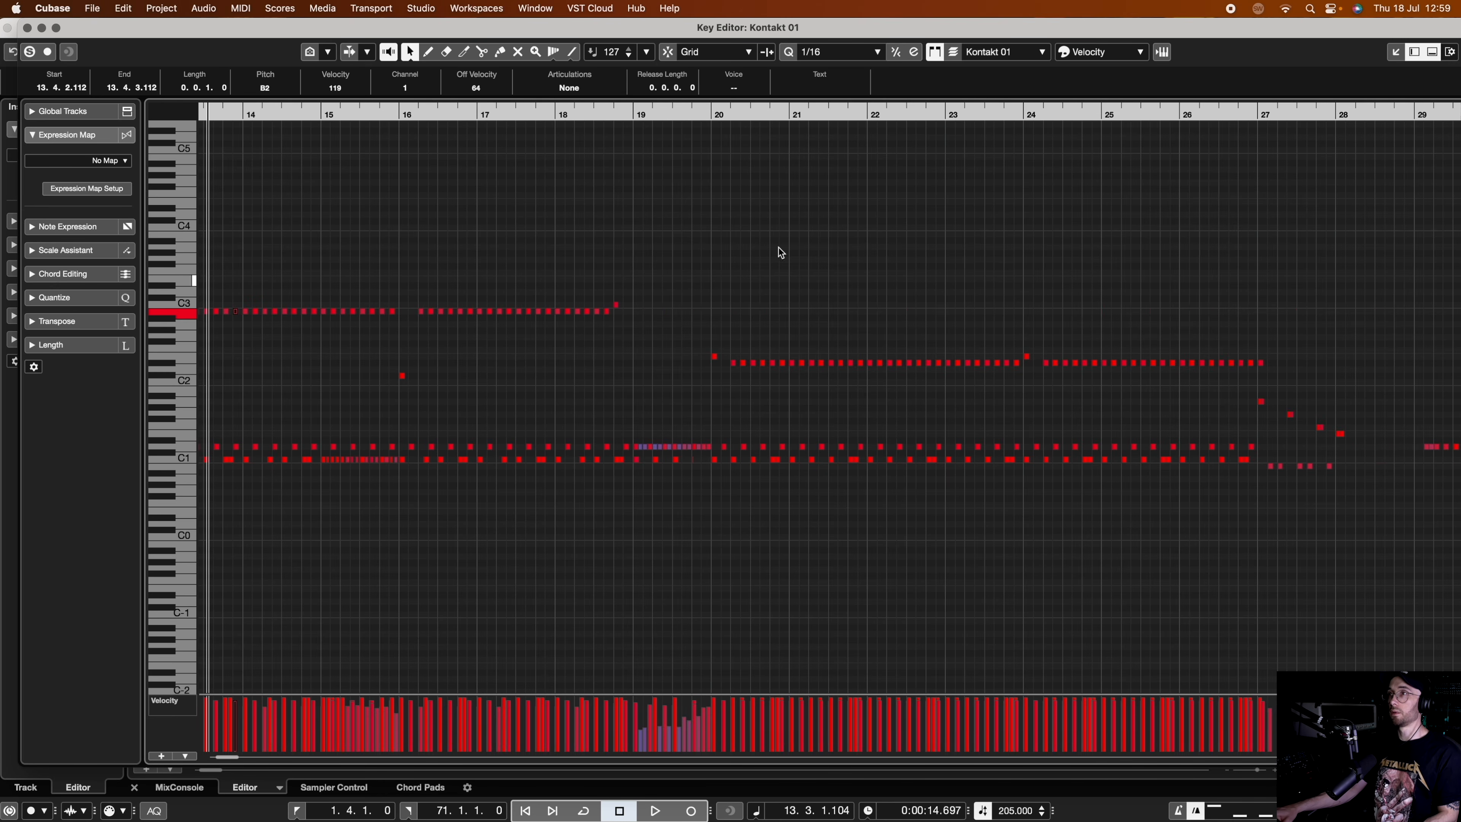
{"action": "left_click", "coordinate": [628, 114]}
{"action": "key", "text": "h"}
{"action": "key", "text": "h"}
{"action": "key", "text": "h"}
{"action": "key", "text": "space"}
{"action": "key", "text": "space"}
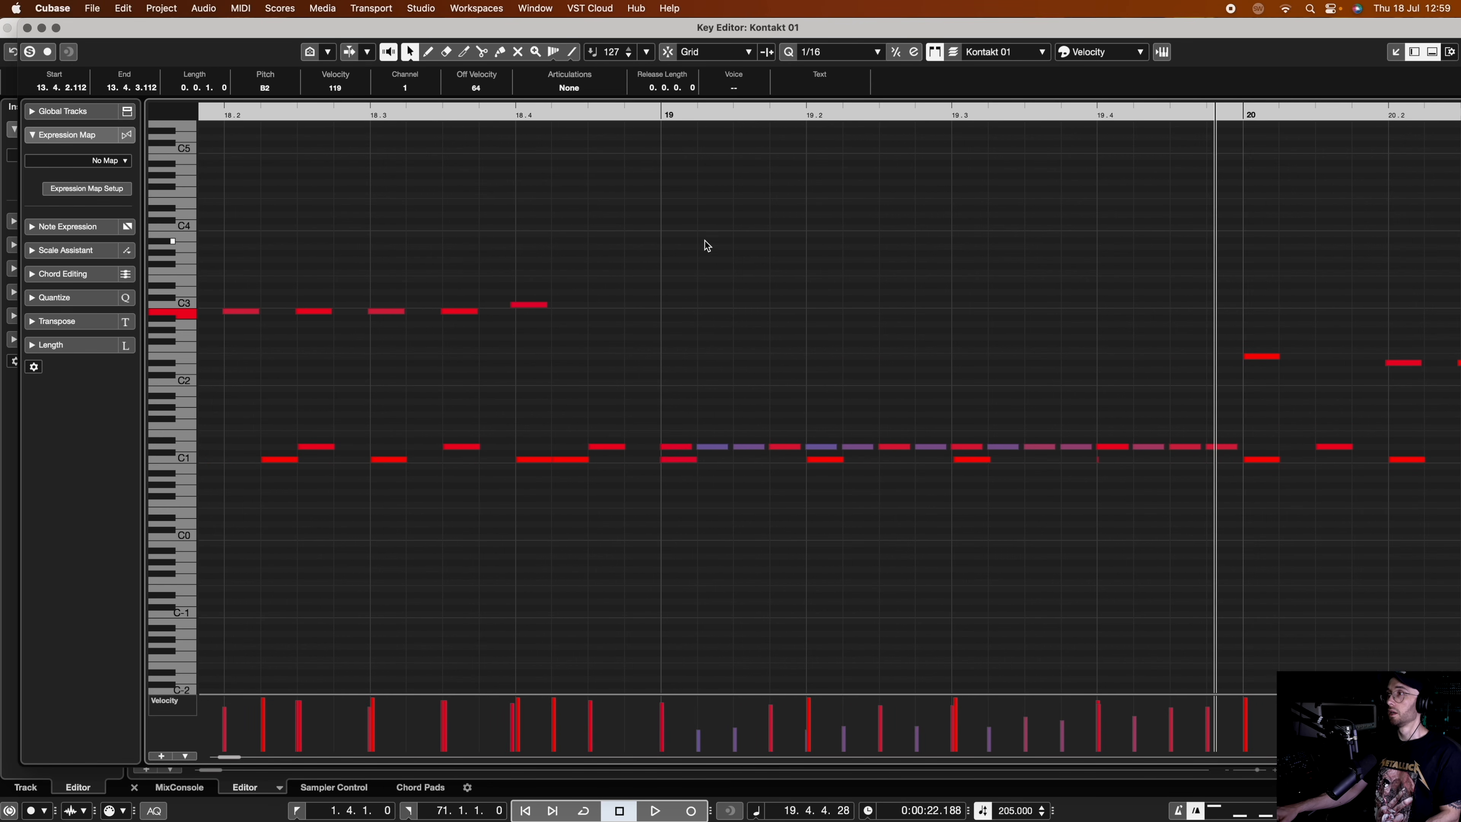
- Inspect the velocities of the accented D1 hits on beats 1 and 3 of the bar 19 roll
{"action": "scroll", "coordinate": [824, 417], "scroll_direction": "right", "scroll_amount": 5}
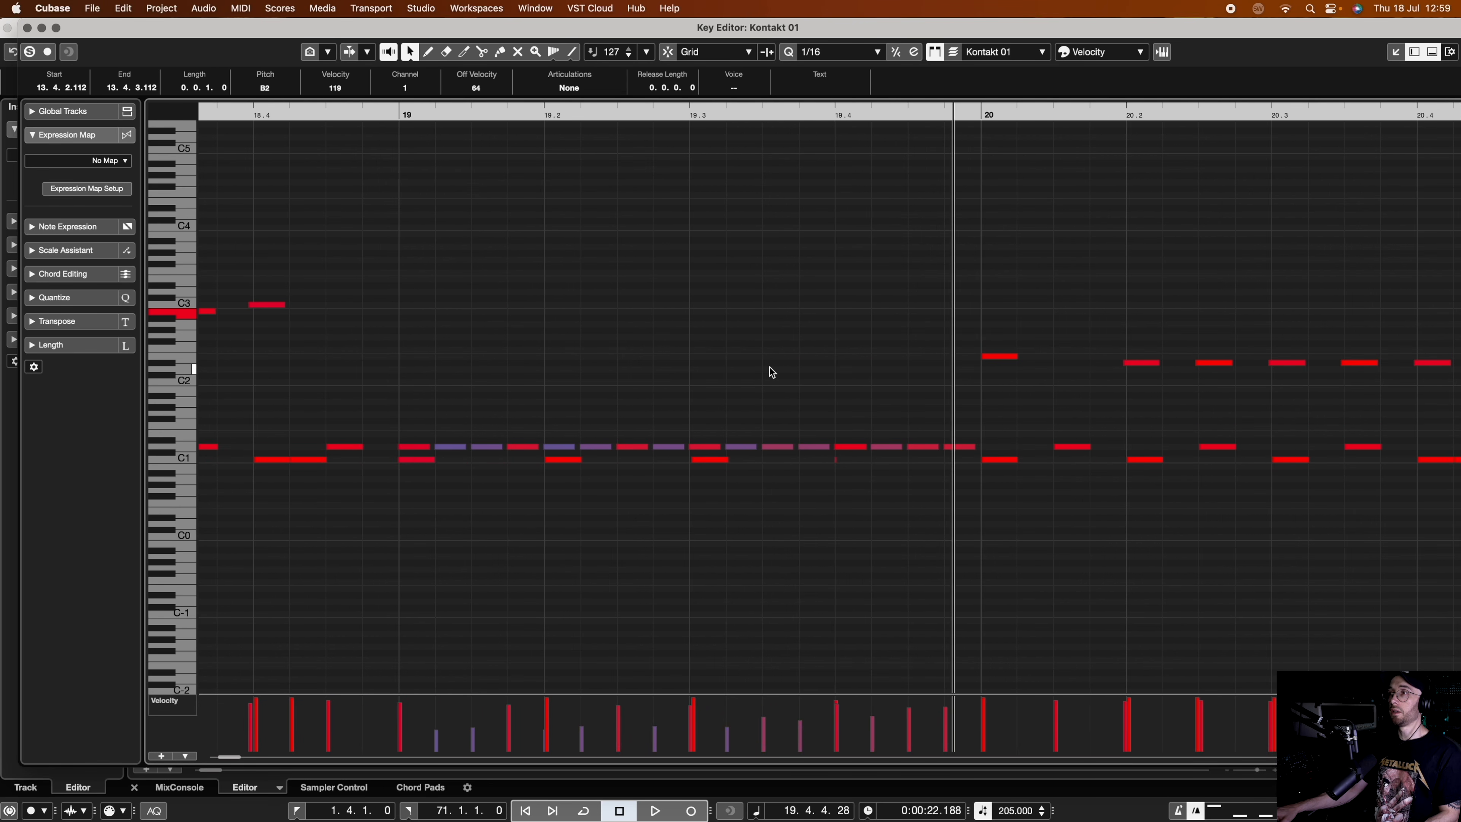
{"action": "left_click", "coordinate": [413, 447]}
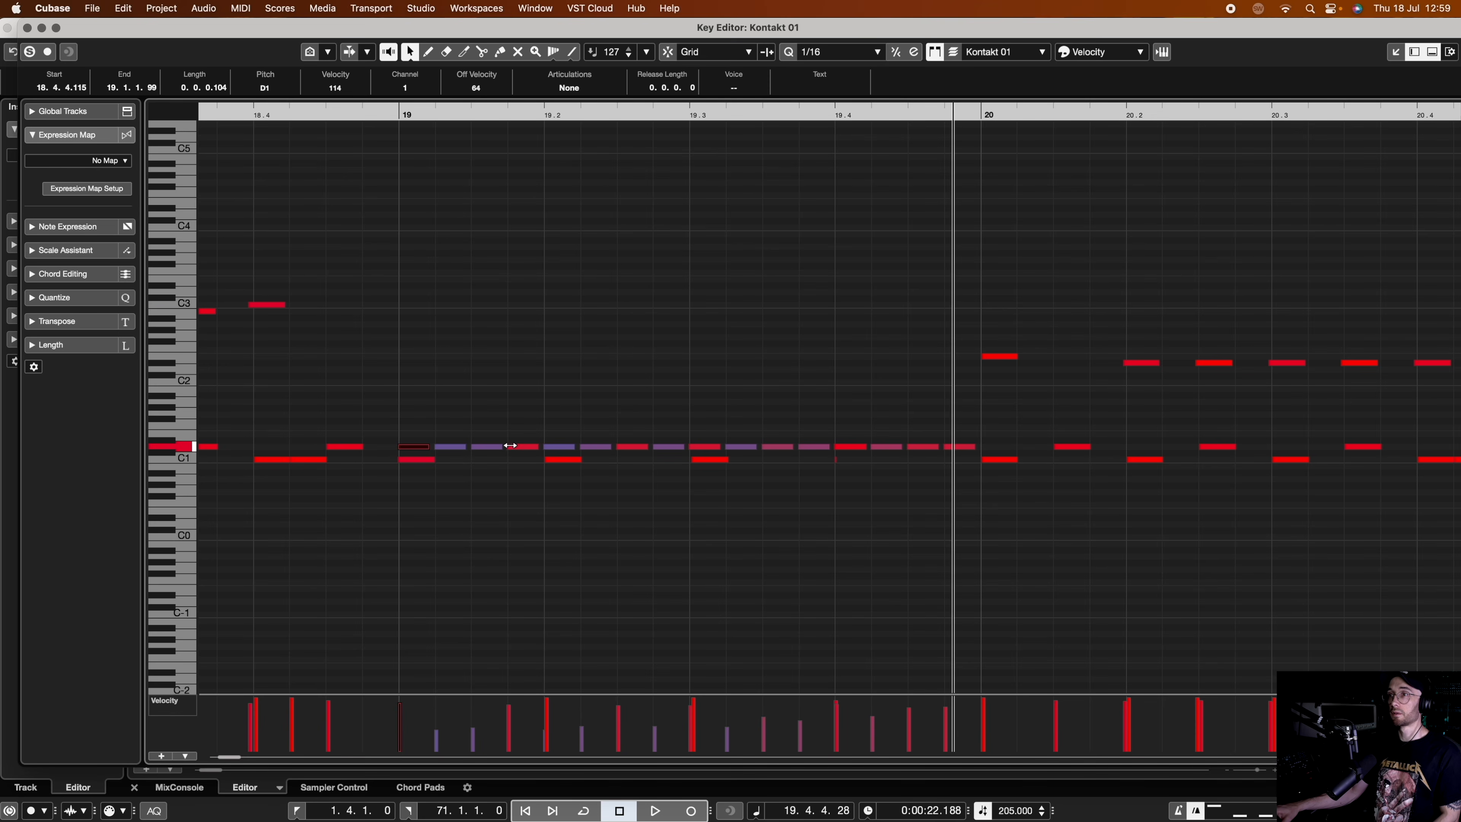
{"action": "left_click", "coordinate": [694, 447]}
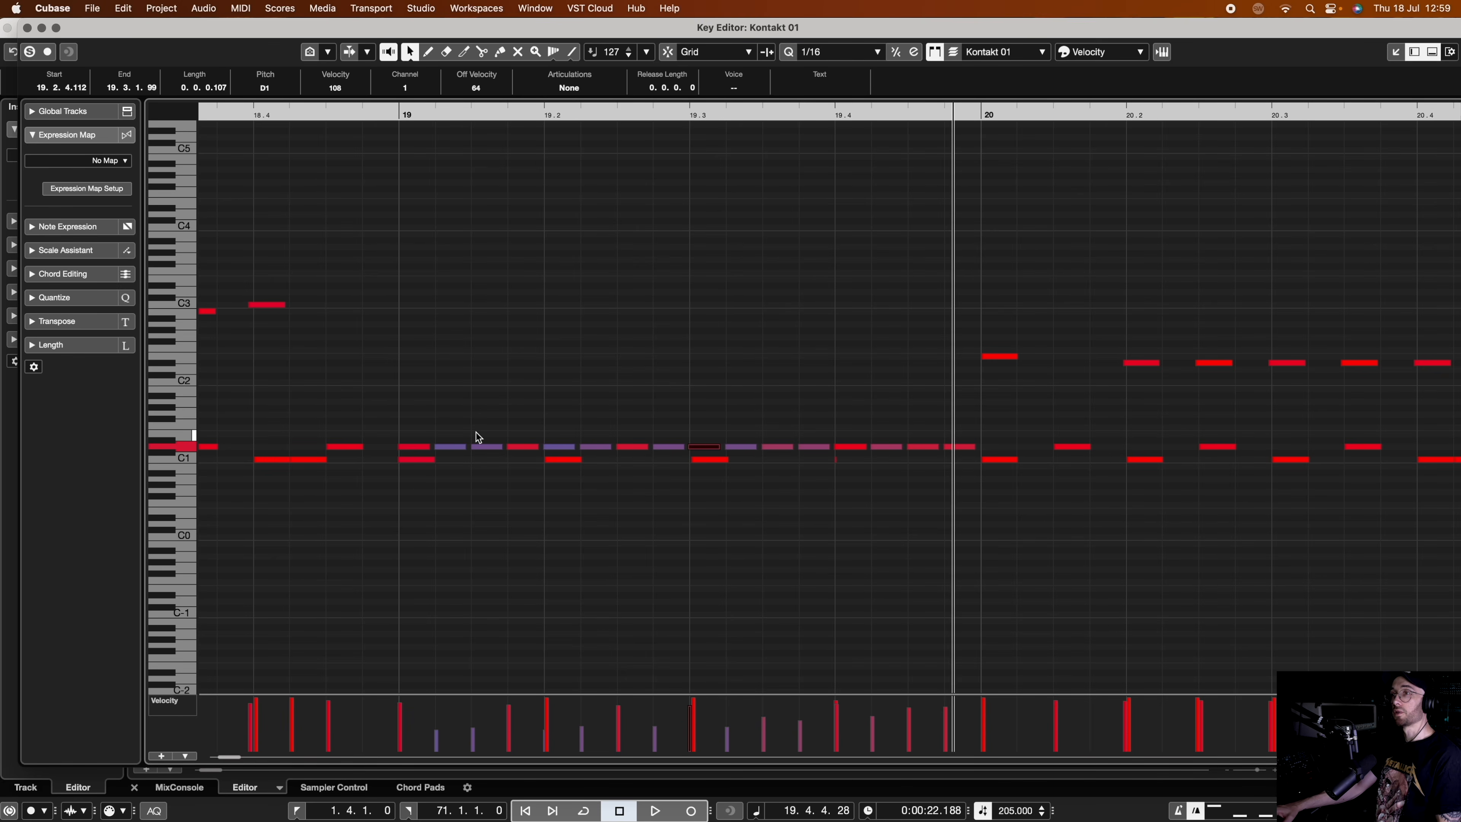
- Inspect the velocities of the quiet D1 notes between the accents in bar 19 and play the roll from the start of that bar
{"action": "left_click", "coordinate": [450, 448]}
{"action": "left_click", "coordinate": [492, 447]}
{"action": "left_click", "coordinate": [398, 114]}
{"action": "key", "text": "space"}
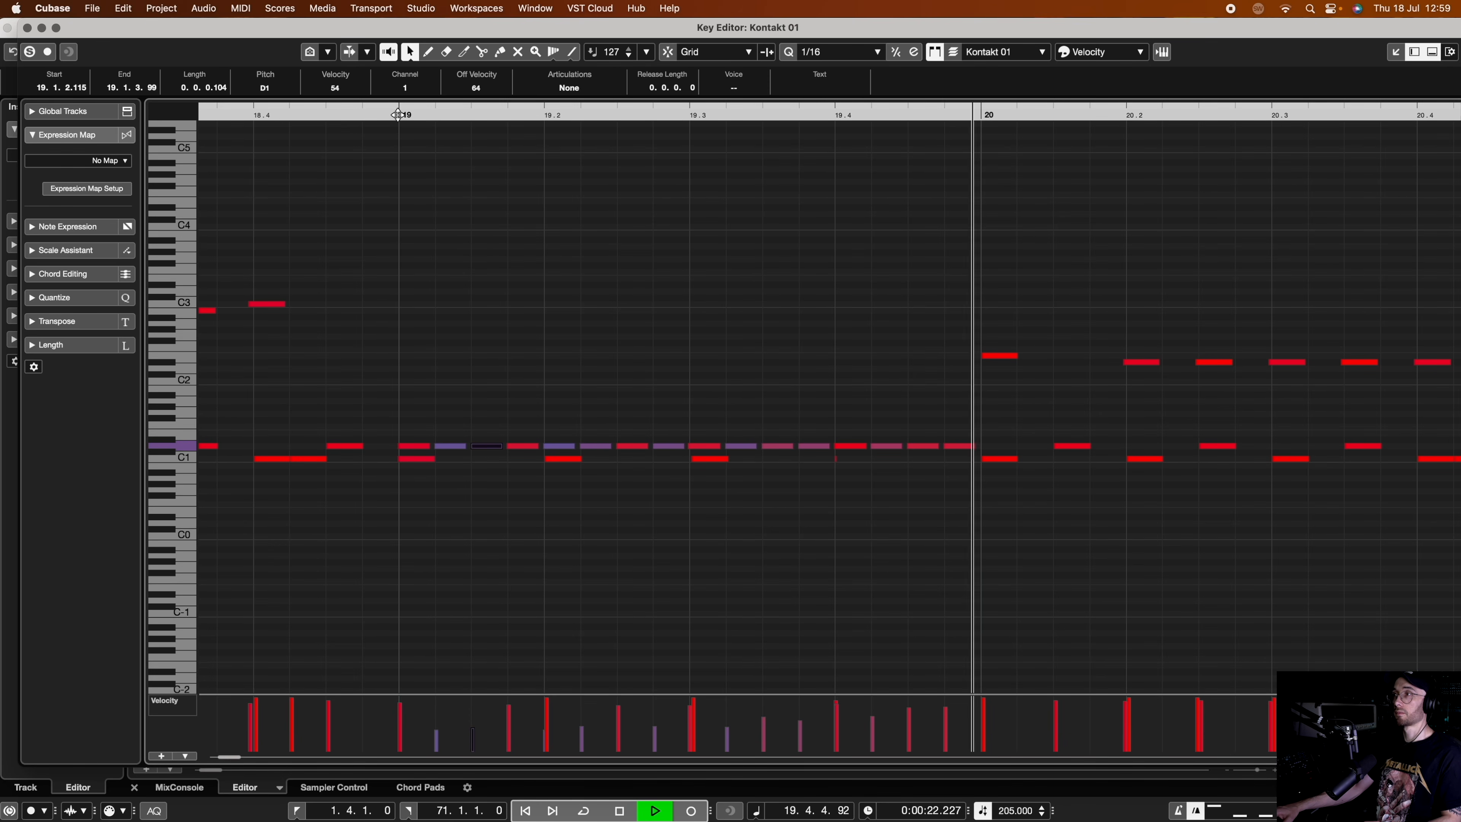
{"action": "key", "text": "space"}
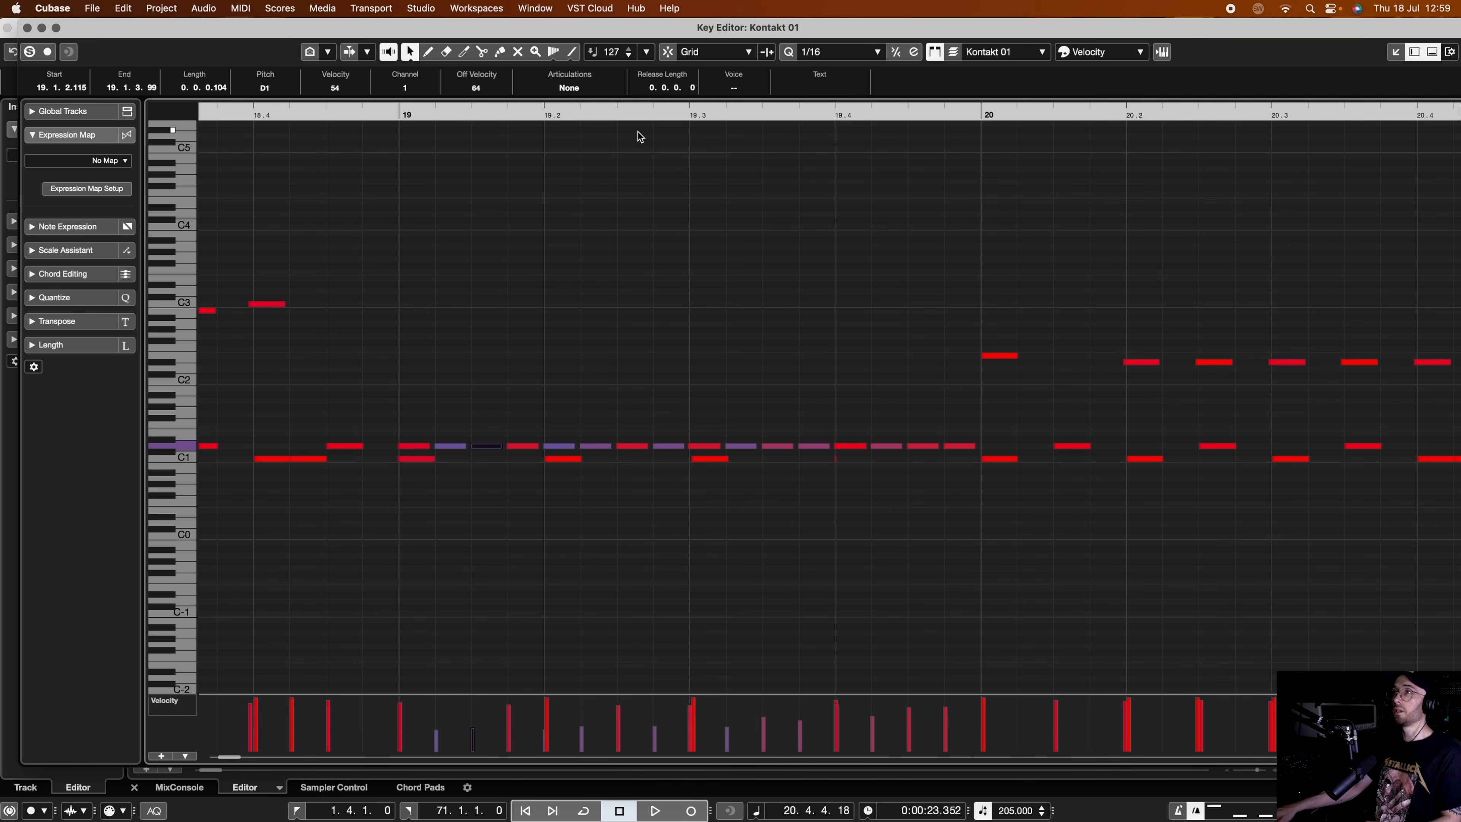
- Examine the spacing and velocities of the D1 notes across the bar 19 roll and set the playback position just before bar 19
{"action": "left_click", "coordinate": [636, 114]}
{"action": "key", "text": "h"}
{"action": "key", "text": "g"}
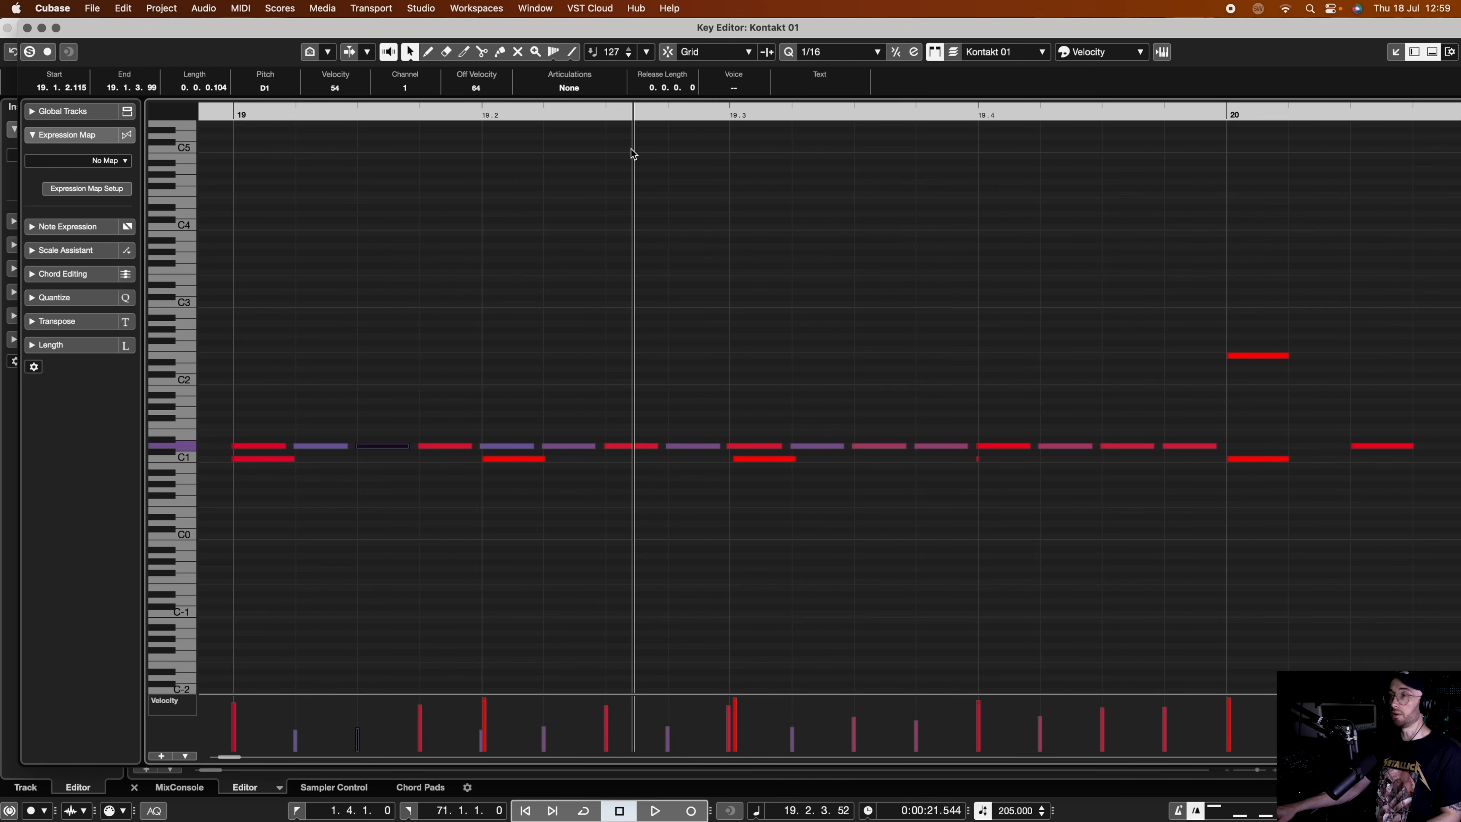
{"action": "key", "text": "h"}
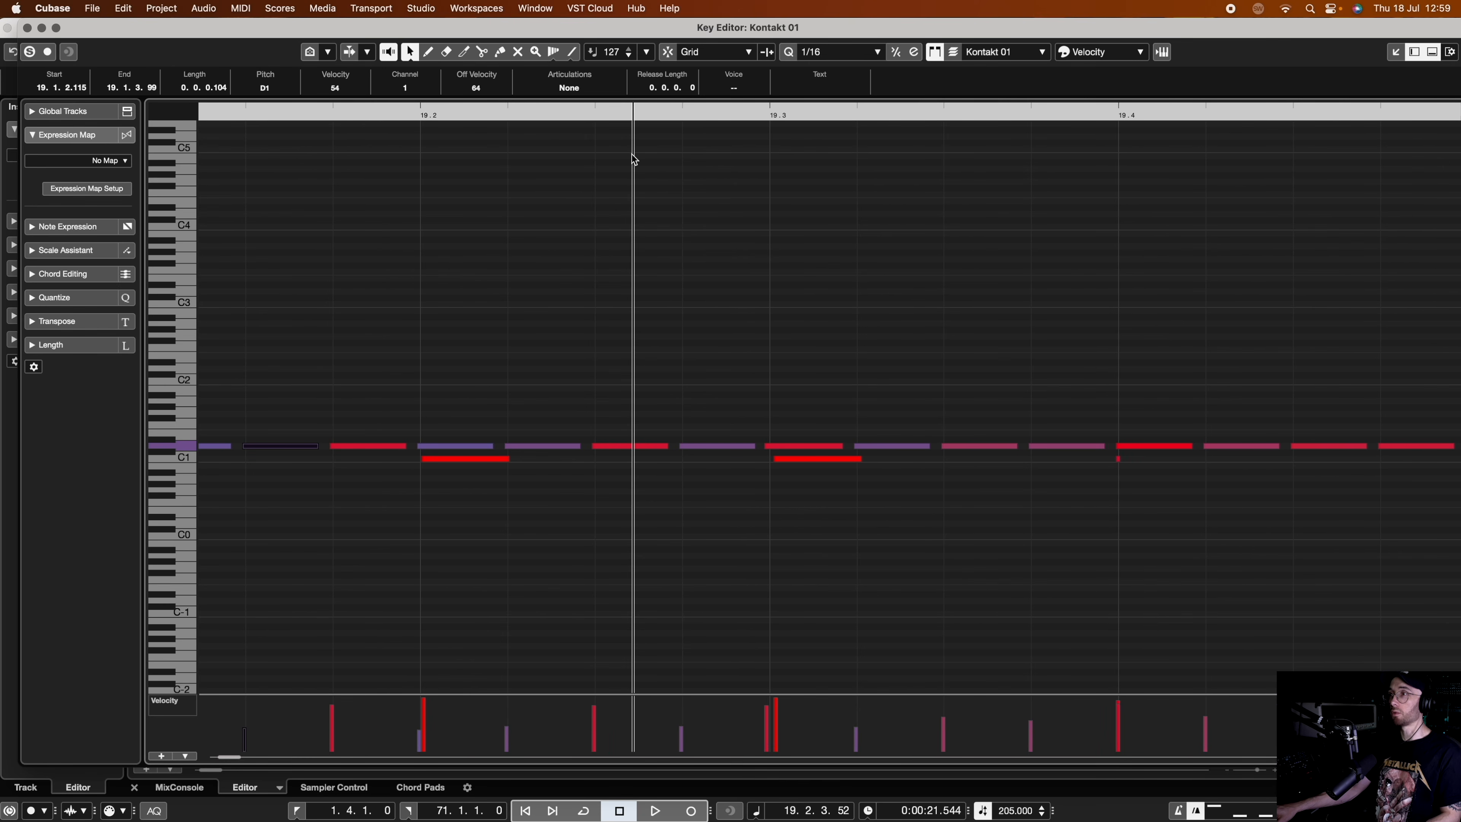
{"action": "key", "text": "g"}
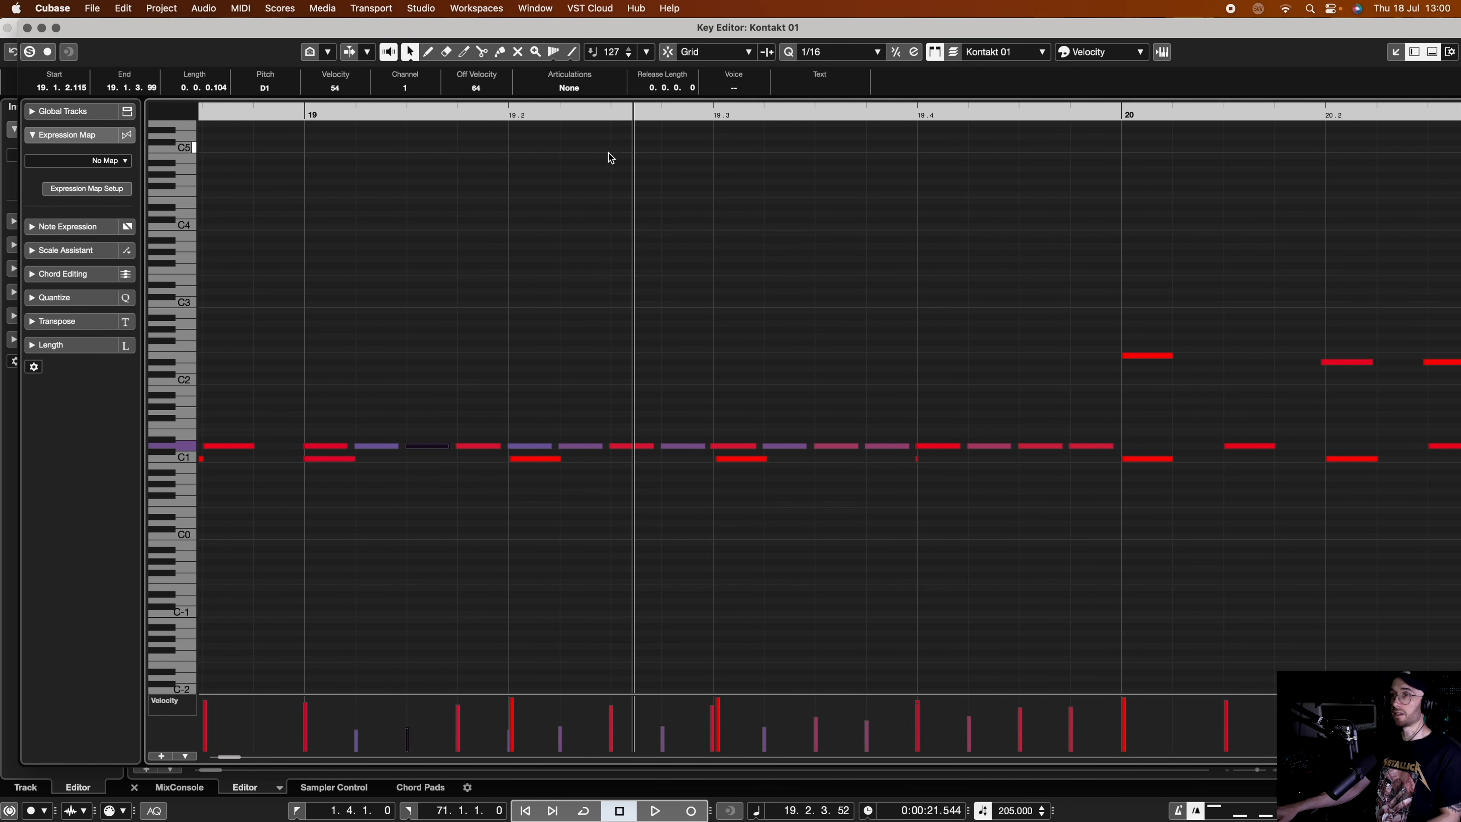
{"action": "scroll", "coordinate": [295, 109], "scroll_direction": "left", "scroll_amount": 1}
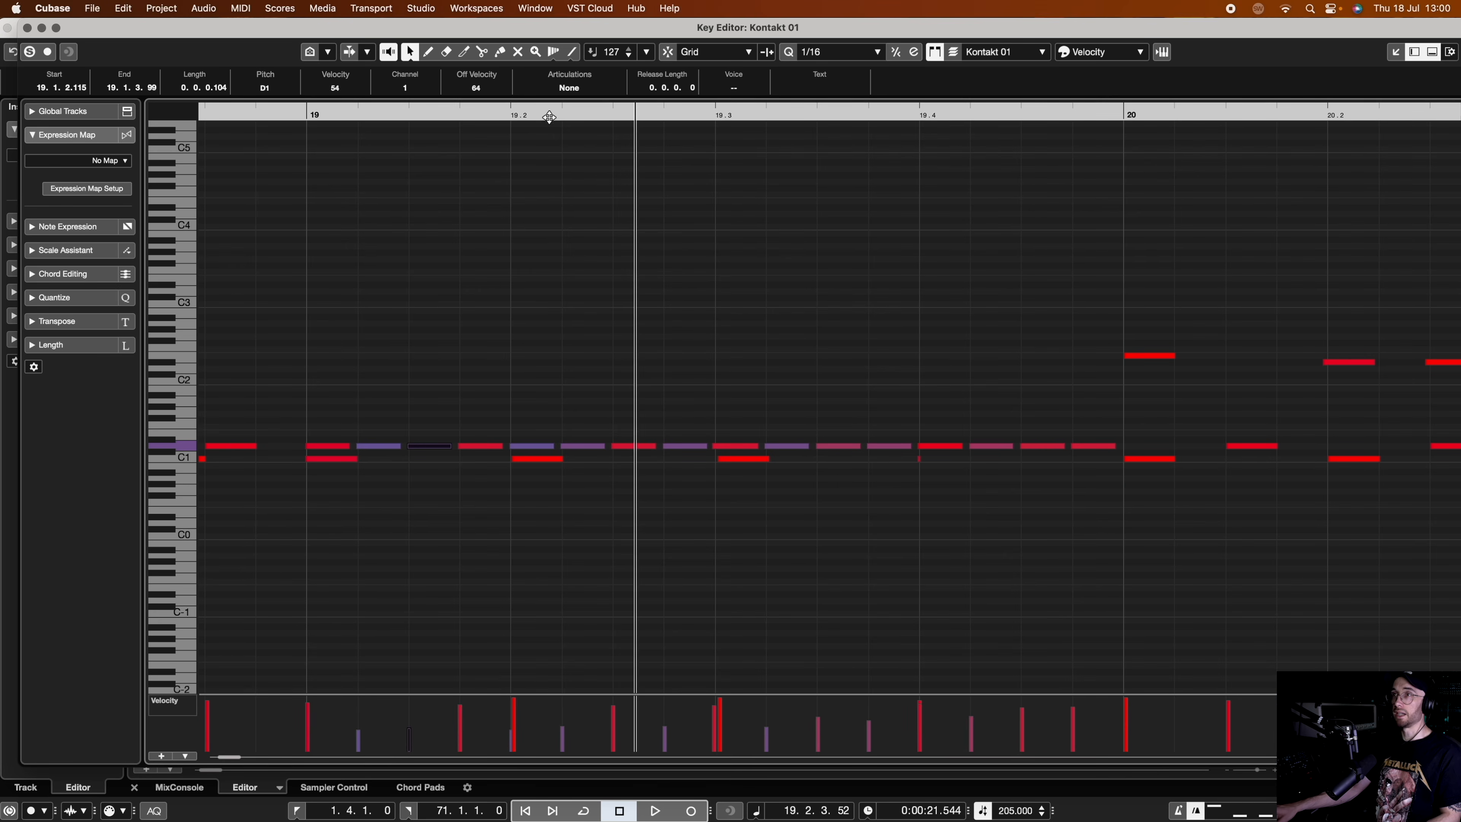
{"action": "left_click", "coordinate": [299, 111]}
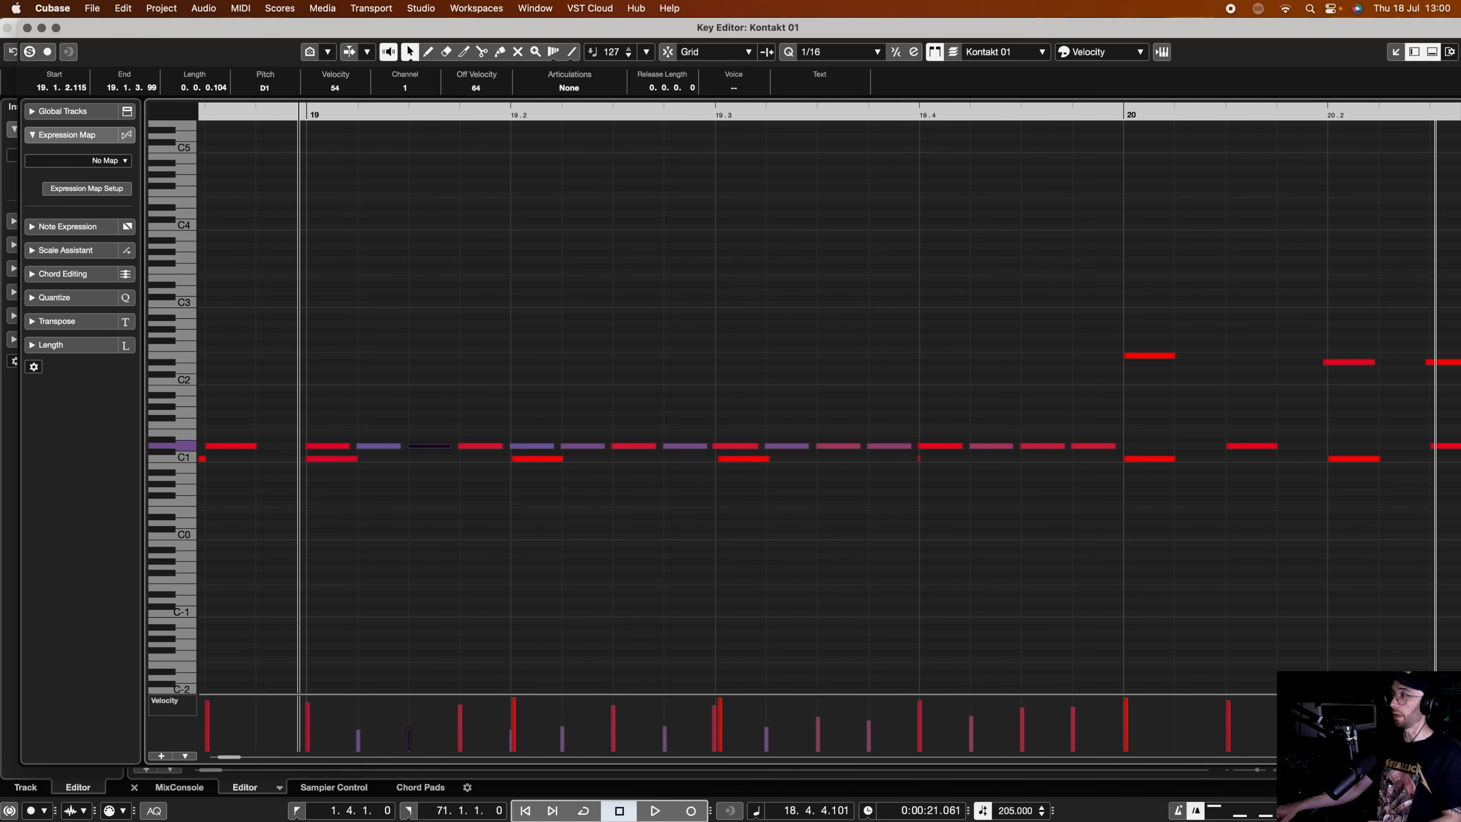
- Play the bar 19 roll from just before its start into the groove of bar 20
{"action": "key", "text": "g"}
{"action": "key", "text": "g"}
{"action": "key", "text": "g"}
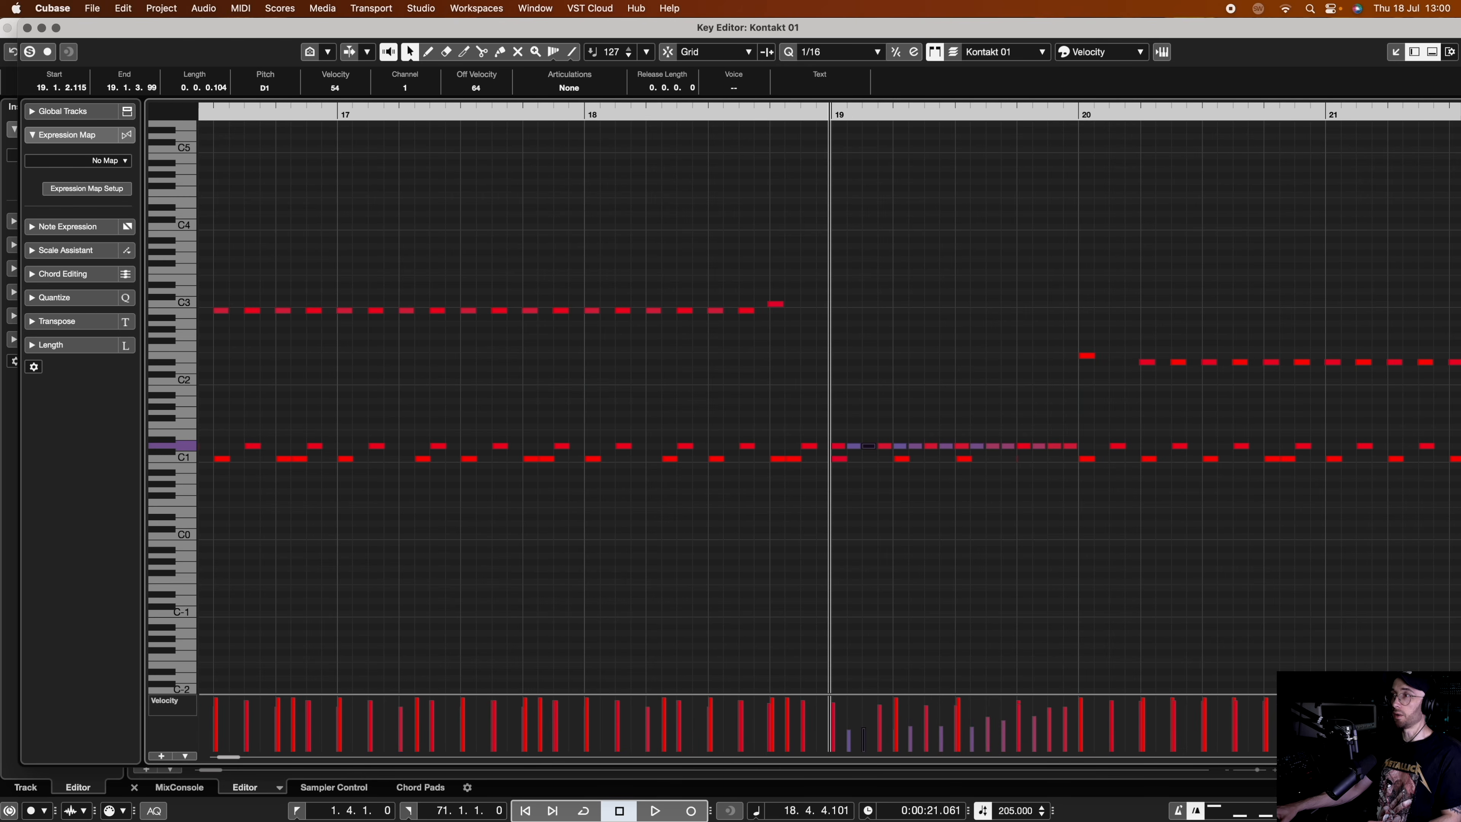
{"action": "scroll", "coordinate": [1020, 396], "scroll_direction": "right", "scroll_amount": 5}
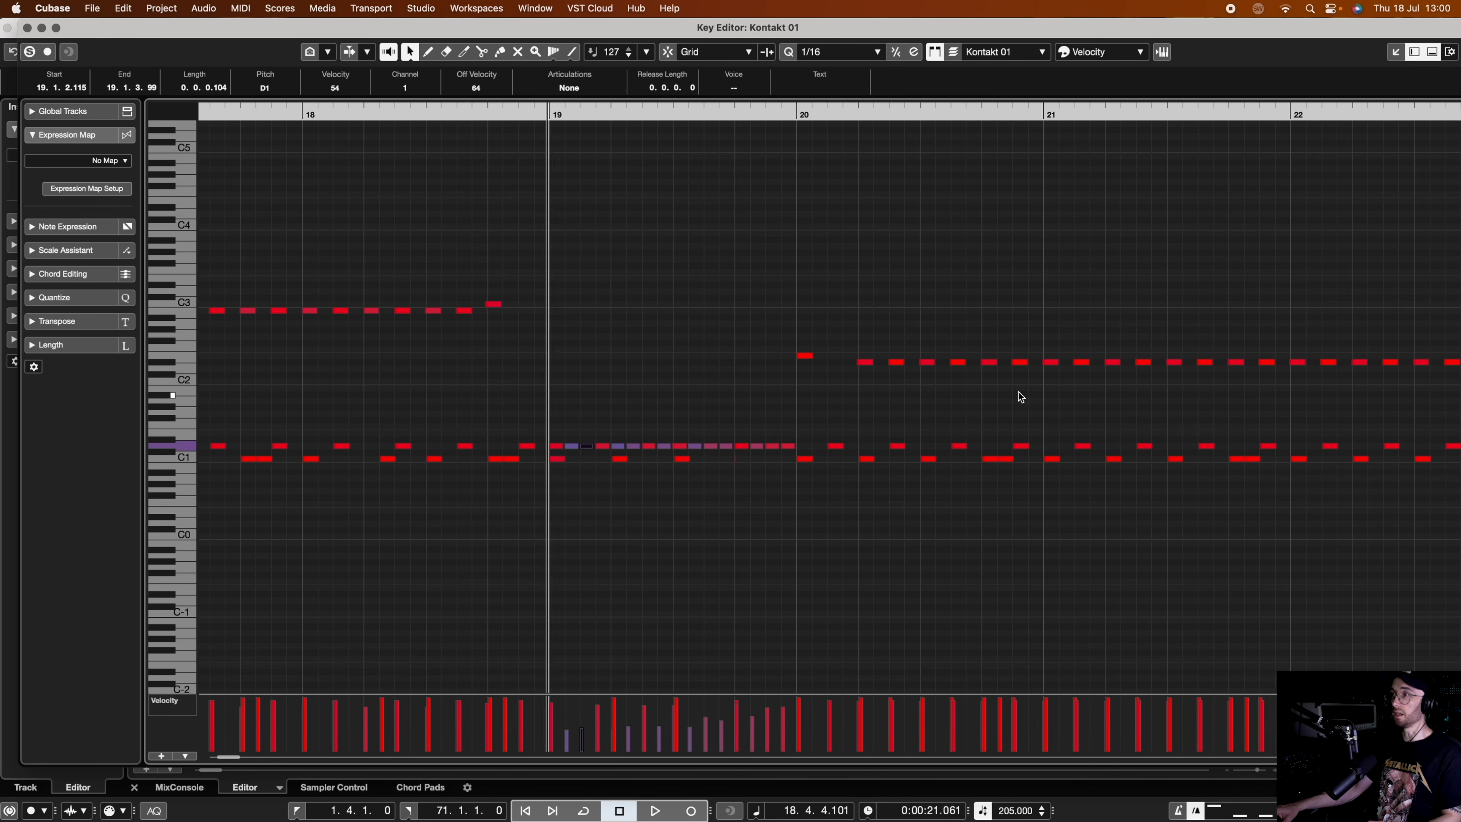
{"action": "key", "text": "space"}
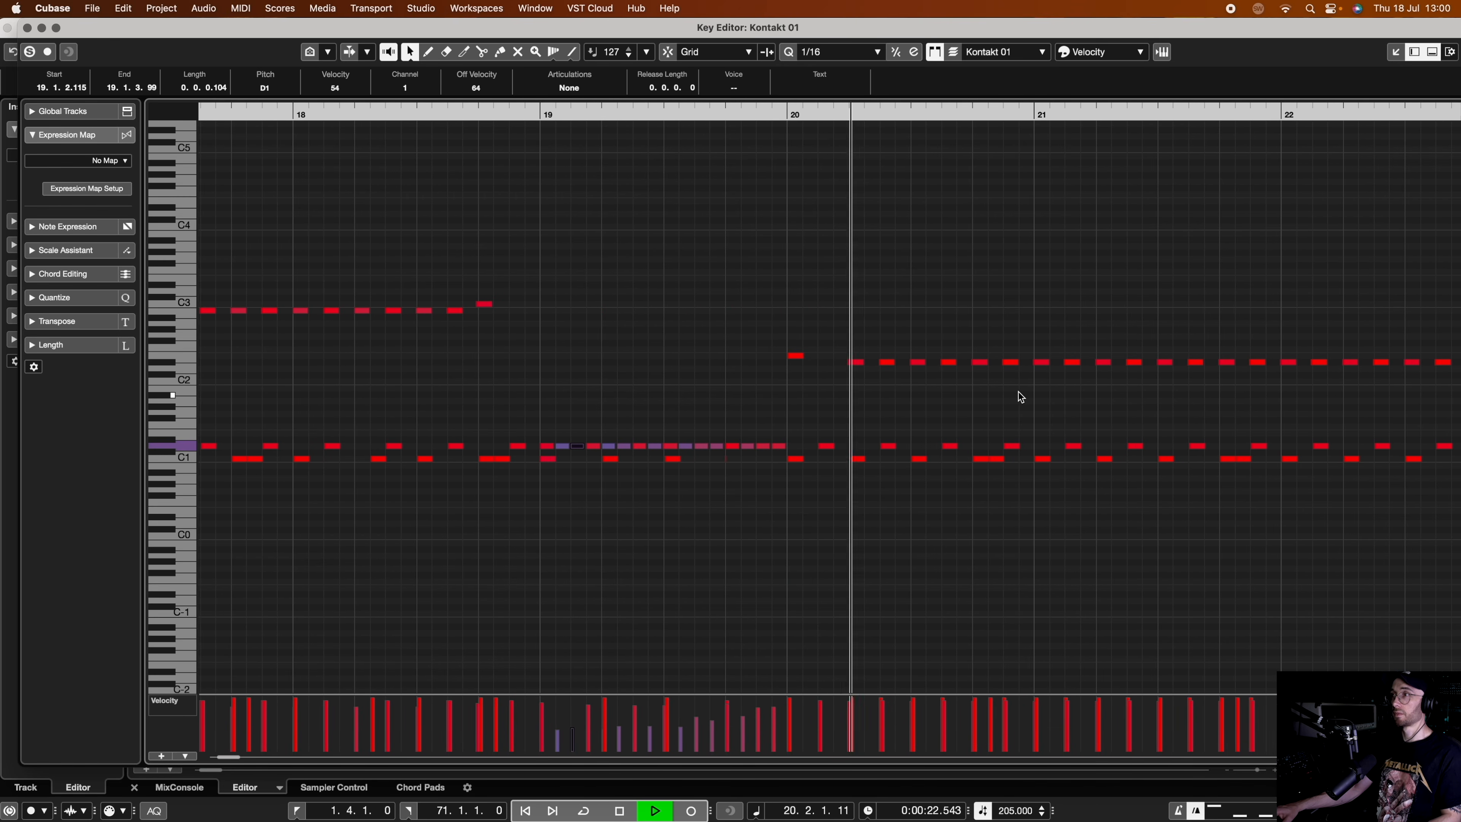
{"action": "key", "text": "space"}
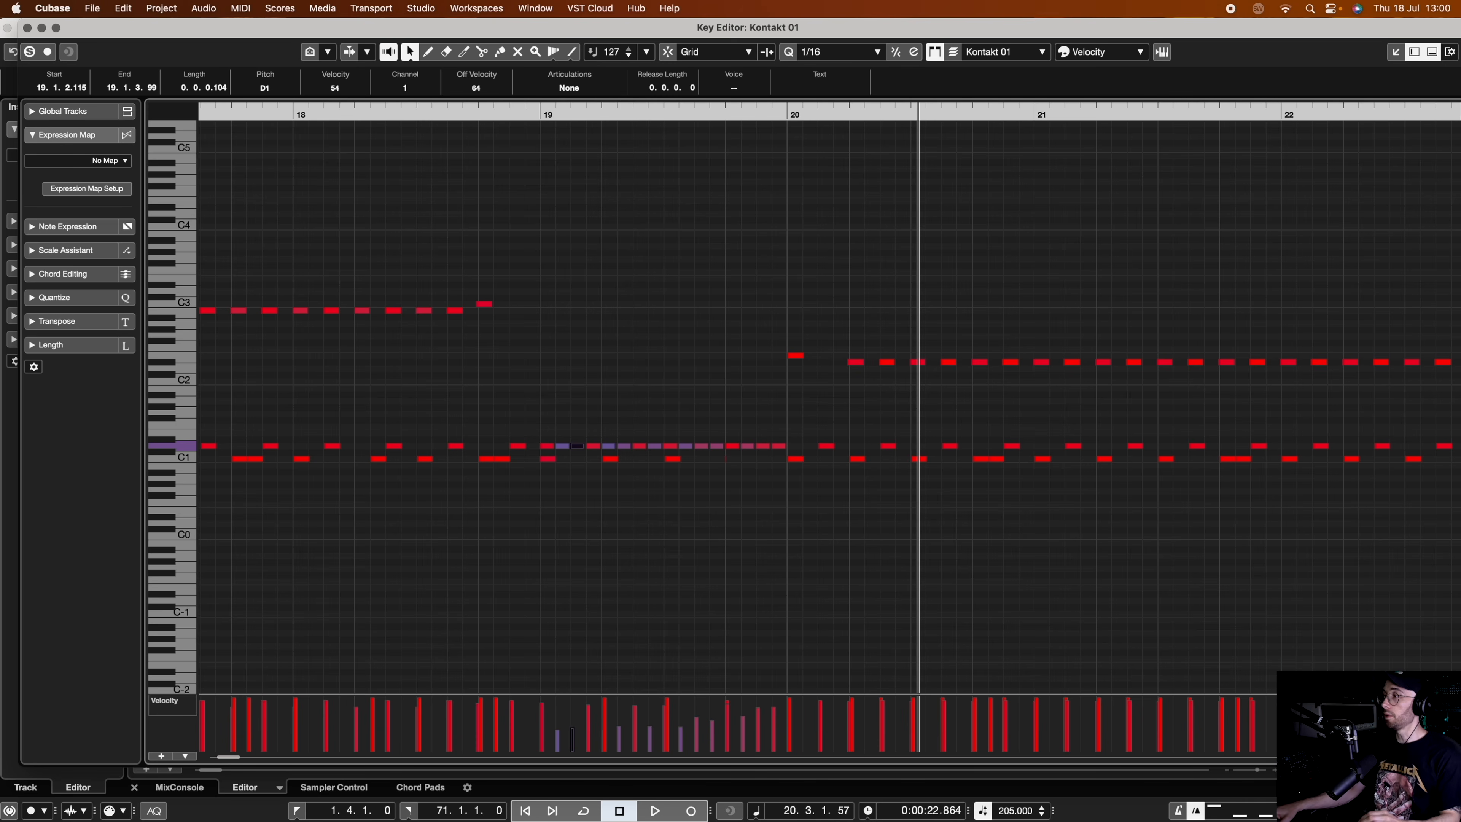
- Play the opening fill in bar 2 from the end of bar 1 through to the hit on bar 3
{"action": "key", "text": "g"}
{"action": "key", "text": "g"}
{"action": "key", "text": "g"}
{"action": "key", "text": "g"}
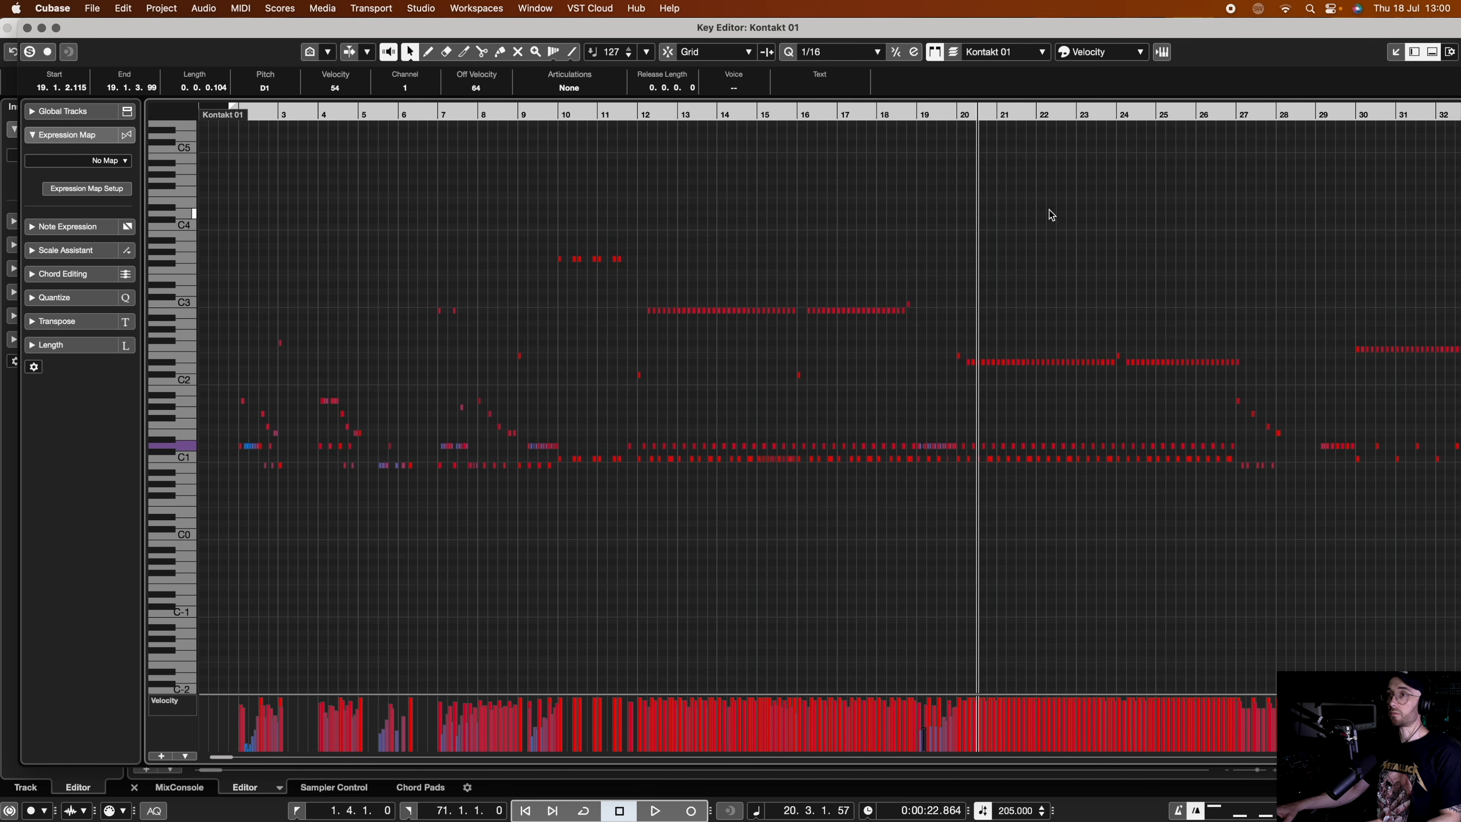
{"action": "left_click", "coordinate": [284, 114]}
{"action": "left_click_drag", "start_coordinate": [284, 113], "coordinate": [241, 169]}
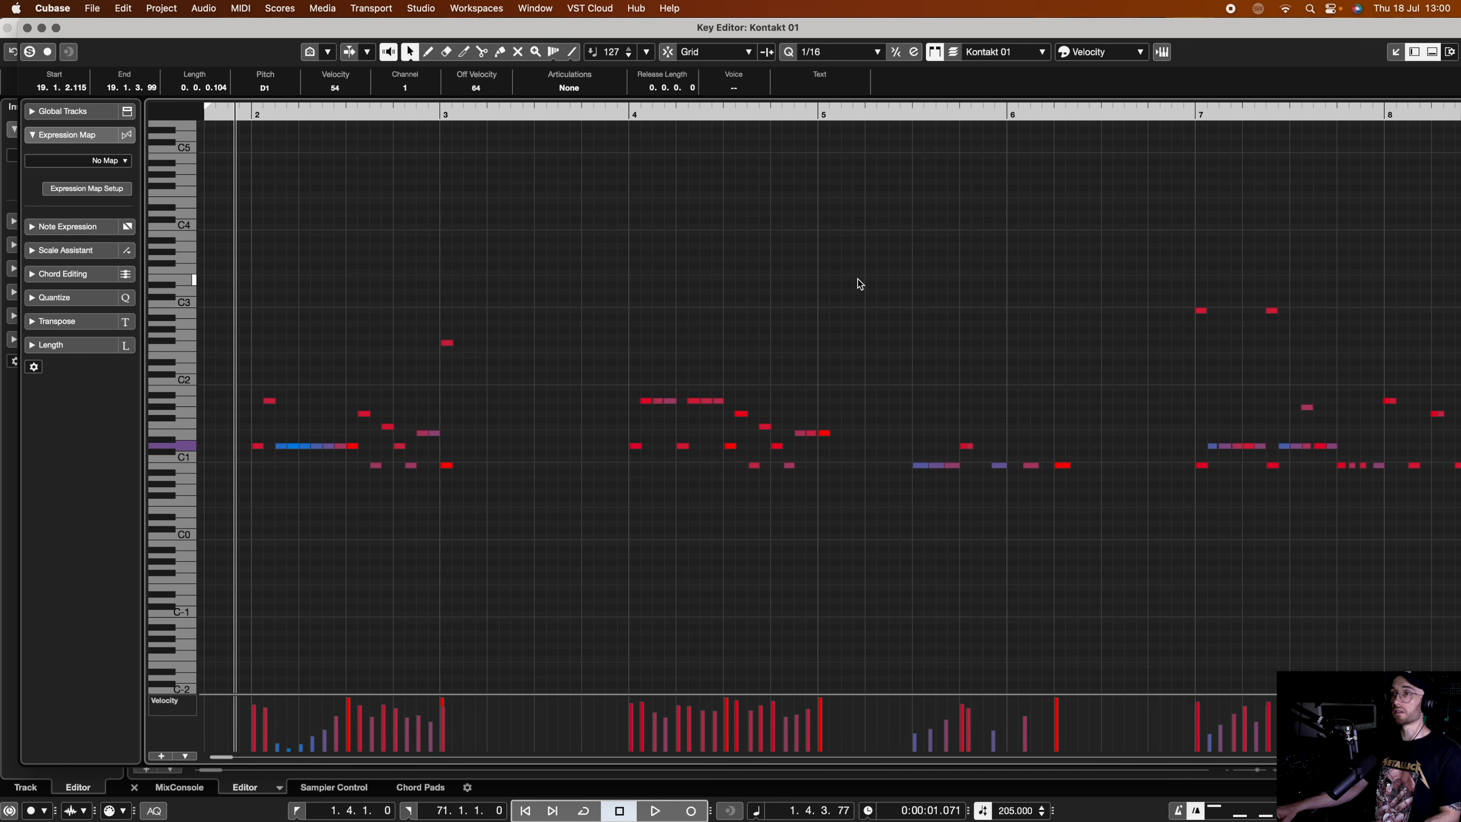
{"action": "key", "text": "space"}
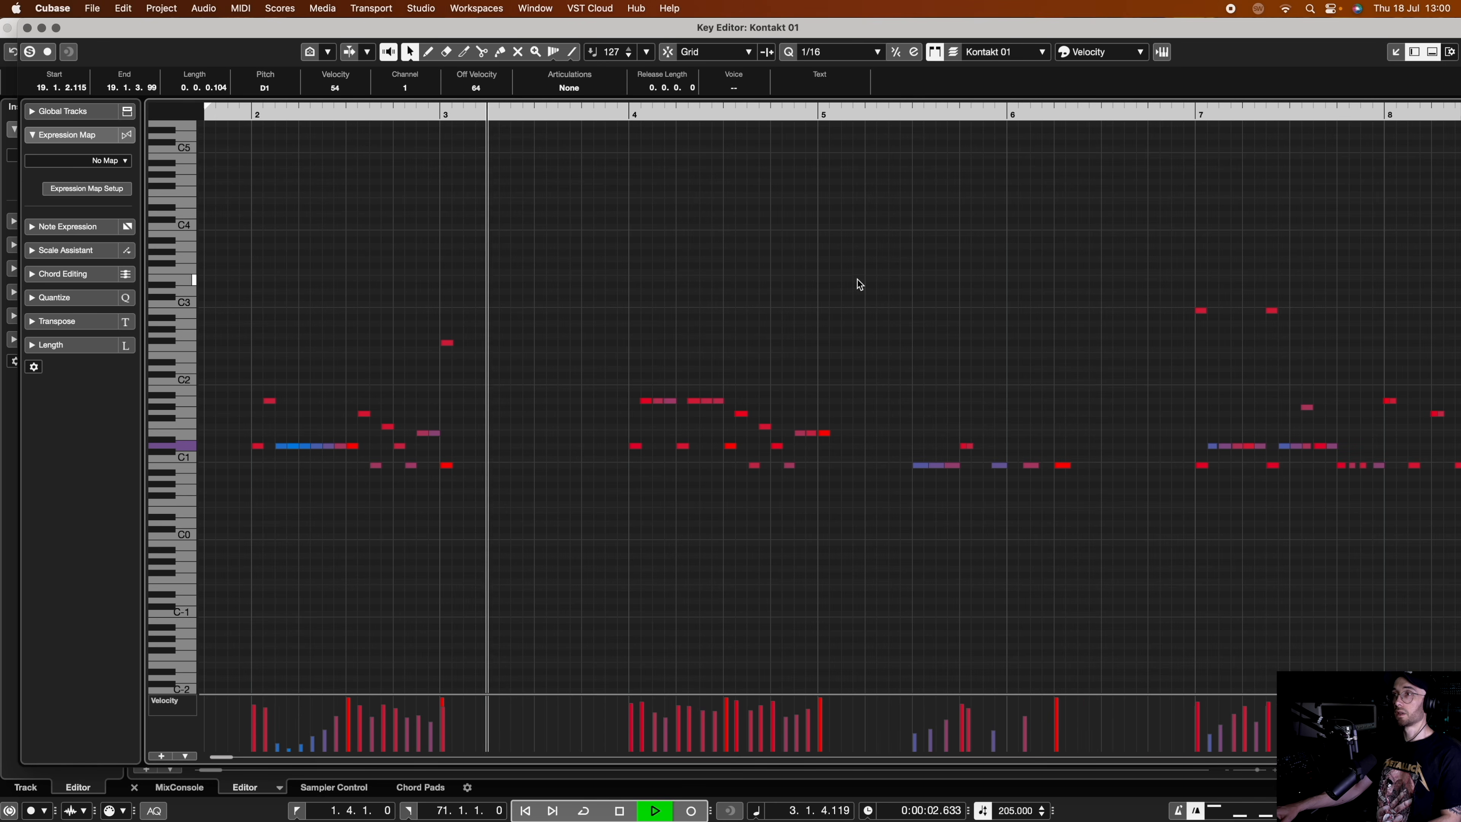
{"action": "key", "text": "space"}
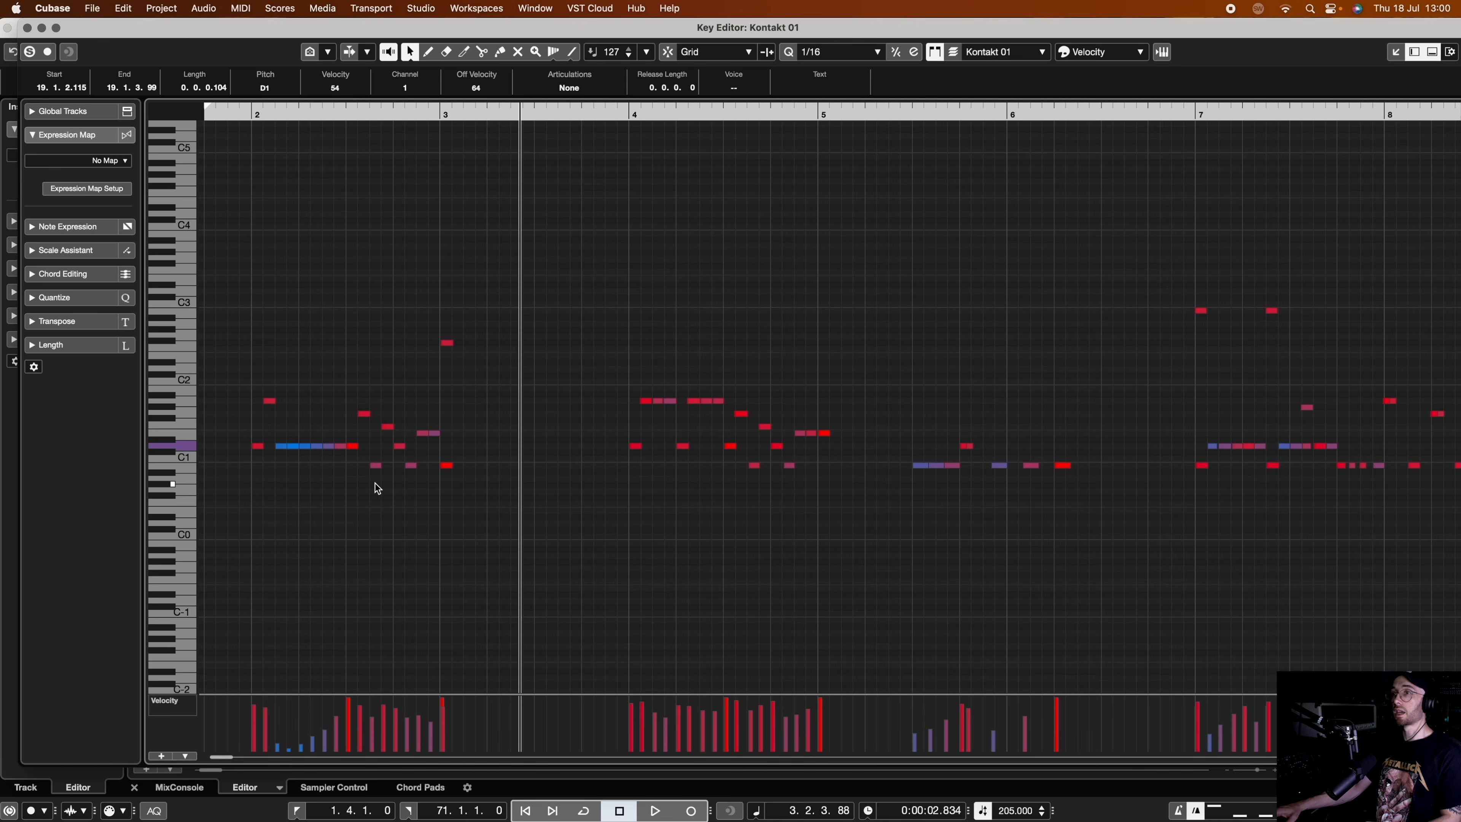
- Inspect the velocities of the three B0 notes starting on beat 3 of bar 5
{"action": "left_click", "coordinate": [940, 466]}
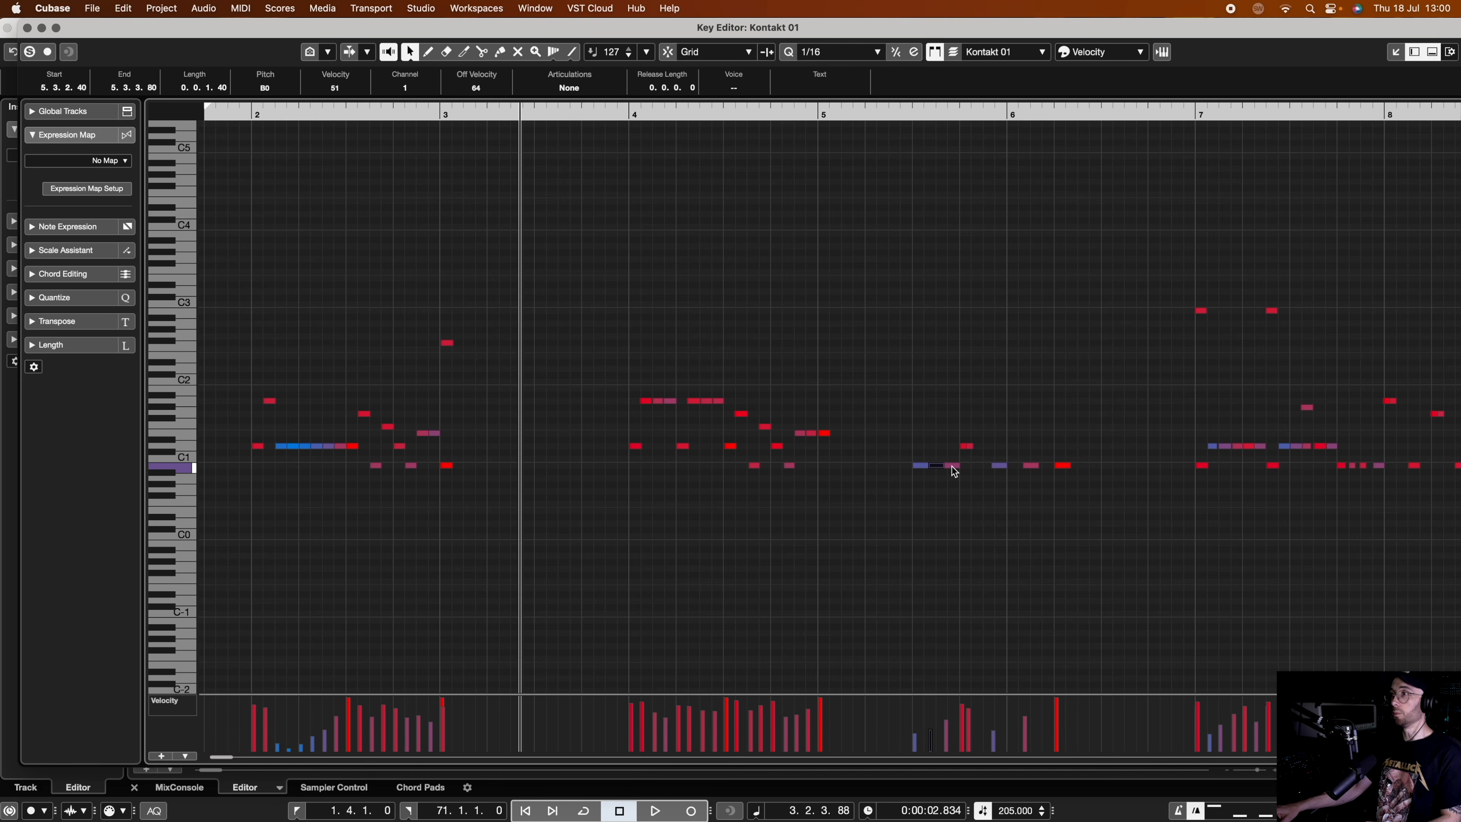
{"action": "left_click", "coordinate": [953, 466]}
{"action": "left_click", "coordinate": [916, 465]}
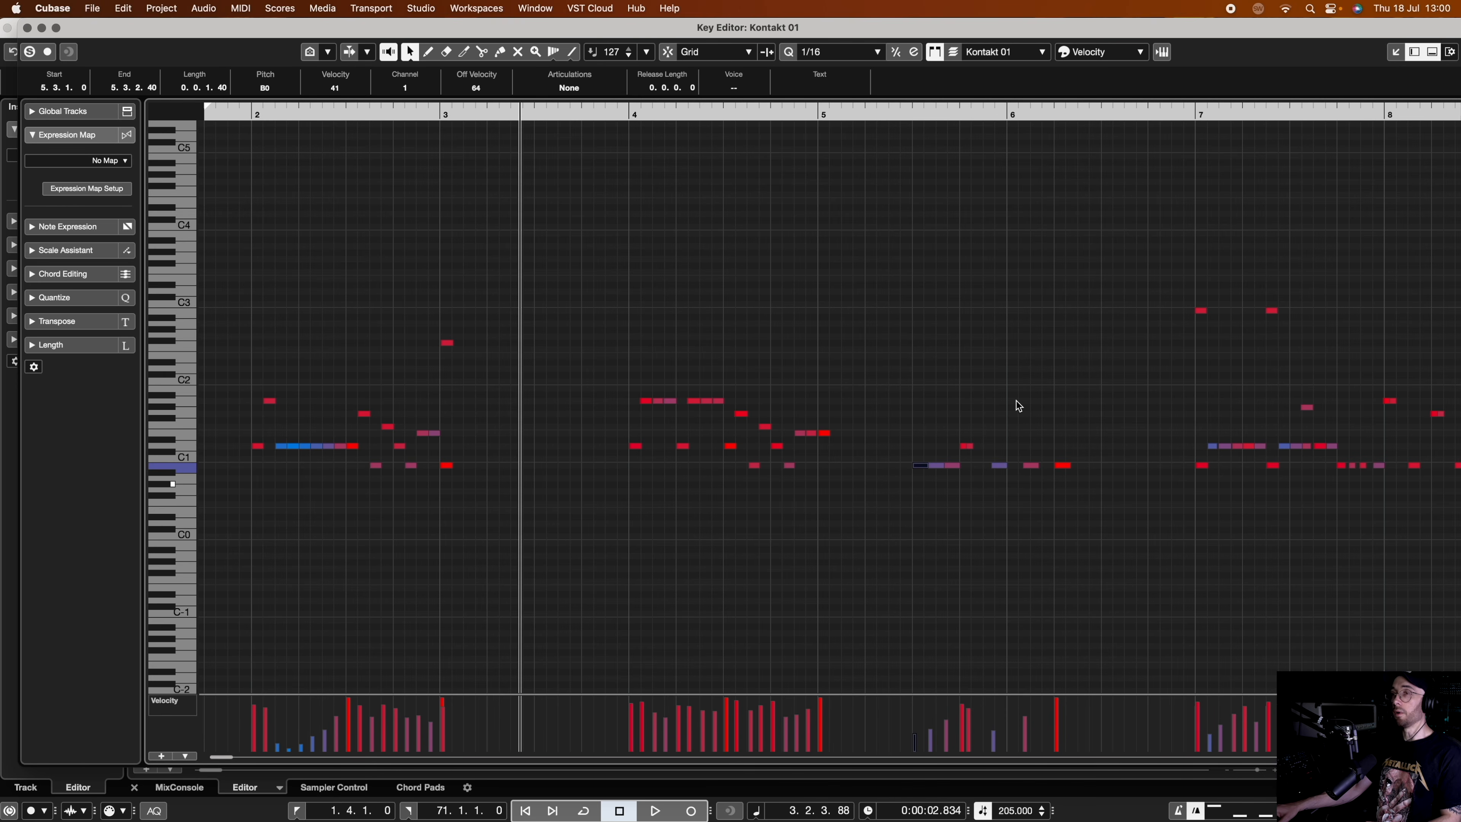
{"action": "scroll", "coordinate": [361, 184], "scroll_direction": "left", "scroll_amount": 2}
{"action": "scroll", "coordinate": [361, 184], "scroll_direction": "left", "scroll_amount": 1}
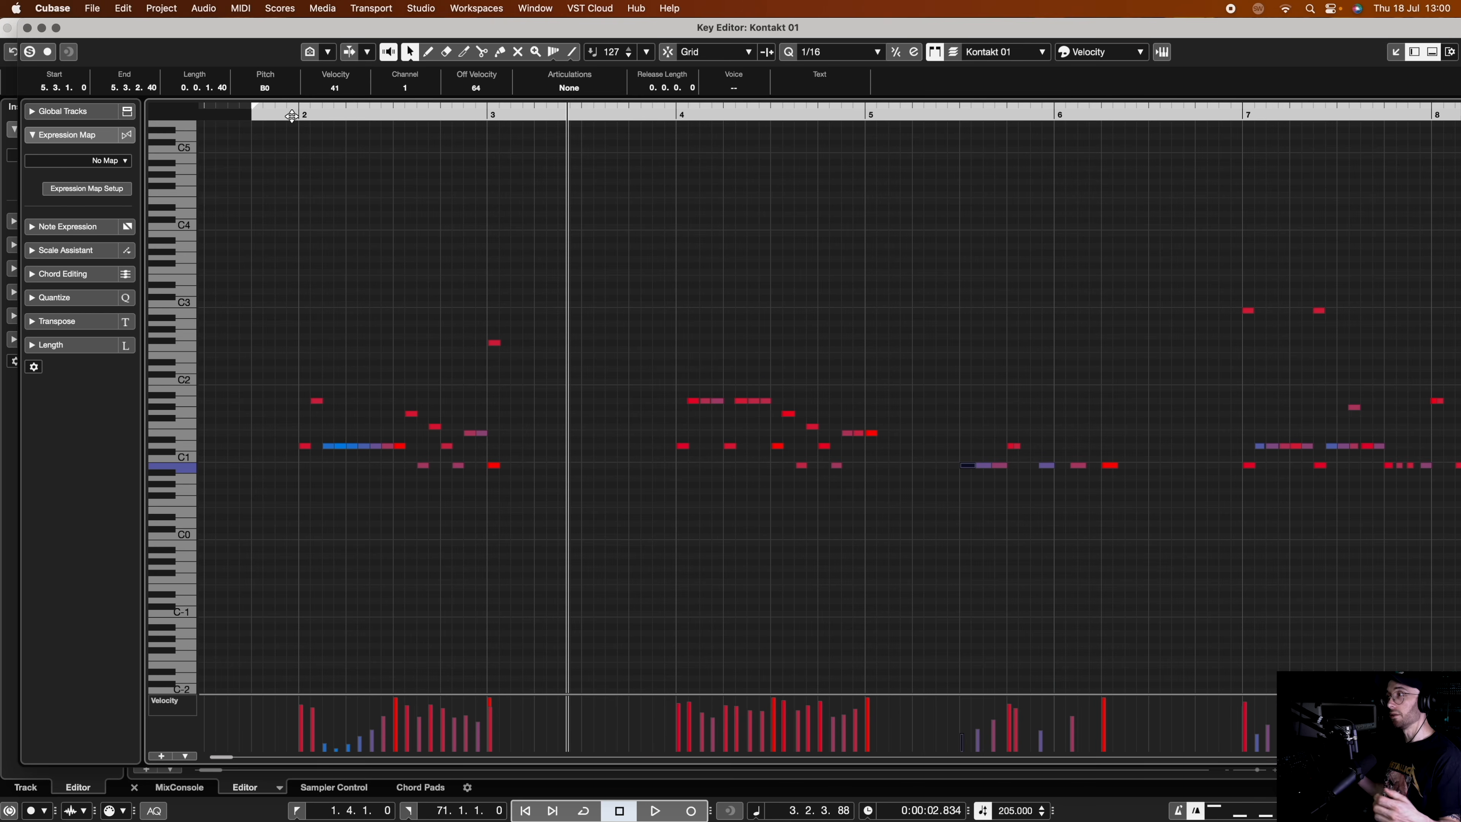
- Inspect the velocity of the C1 hit at the start of bar 10 and play the part from just before that bar
{"action": "scroll", "coordinate": [528, 251], "scroll_direction": "right", "scroll_amount": 10}
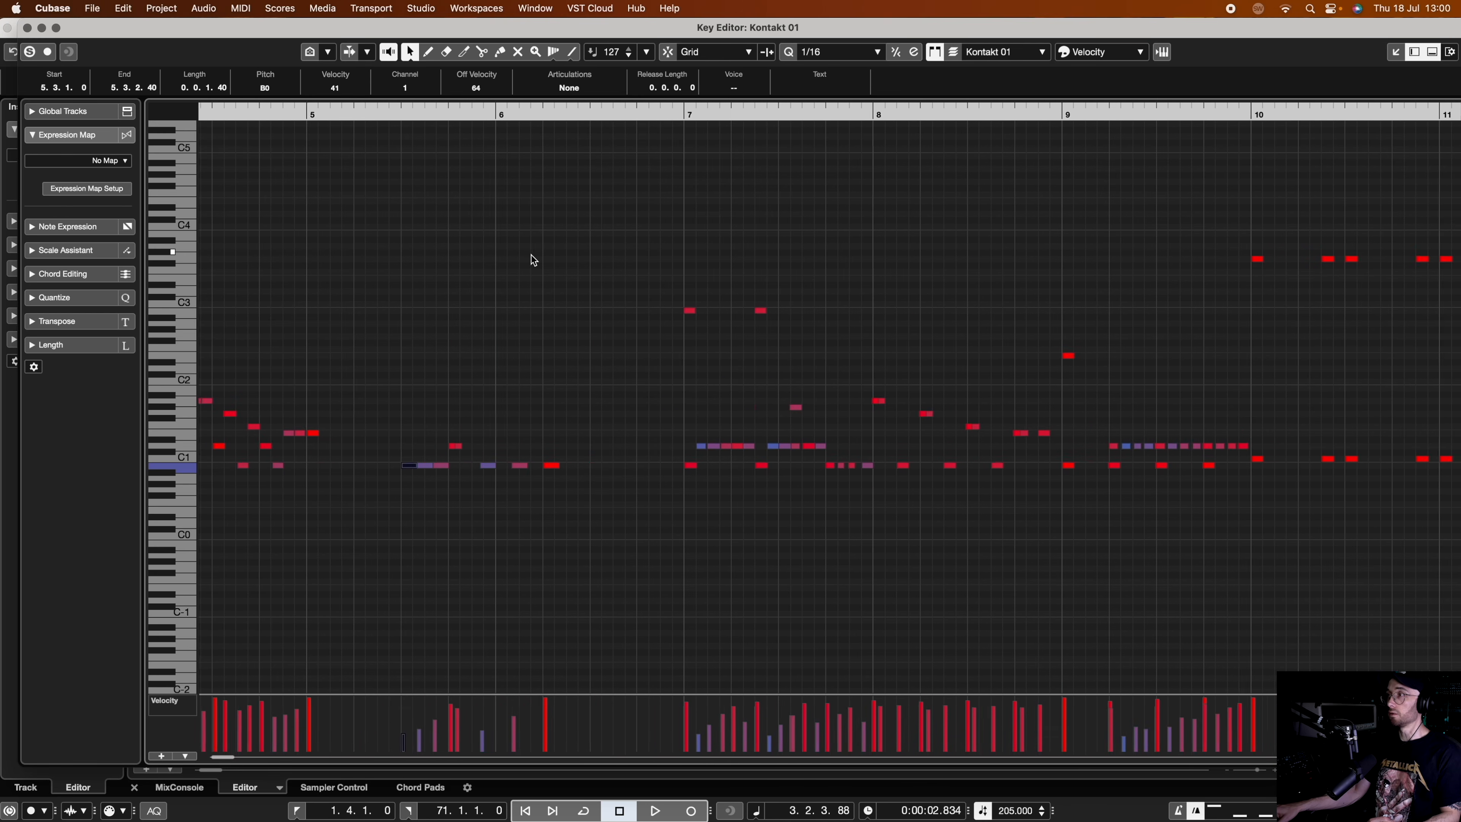
{"action": "scroll", "coordinate": [531, 255], "scroll_direction": "right", "scroll_amount": 9}
{"action": "left_click", "coordinate": [726, 459]}
{"action": "left_click", "coordinate": [709, 115]}
{"action": "key", "text": "space"}
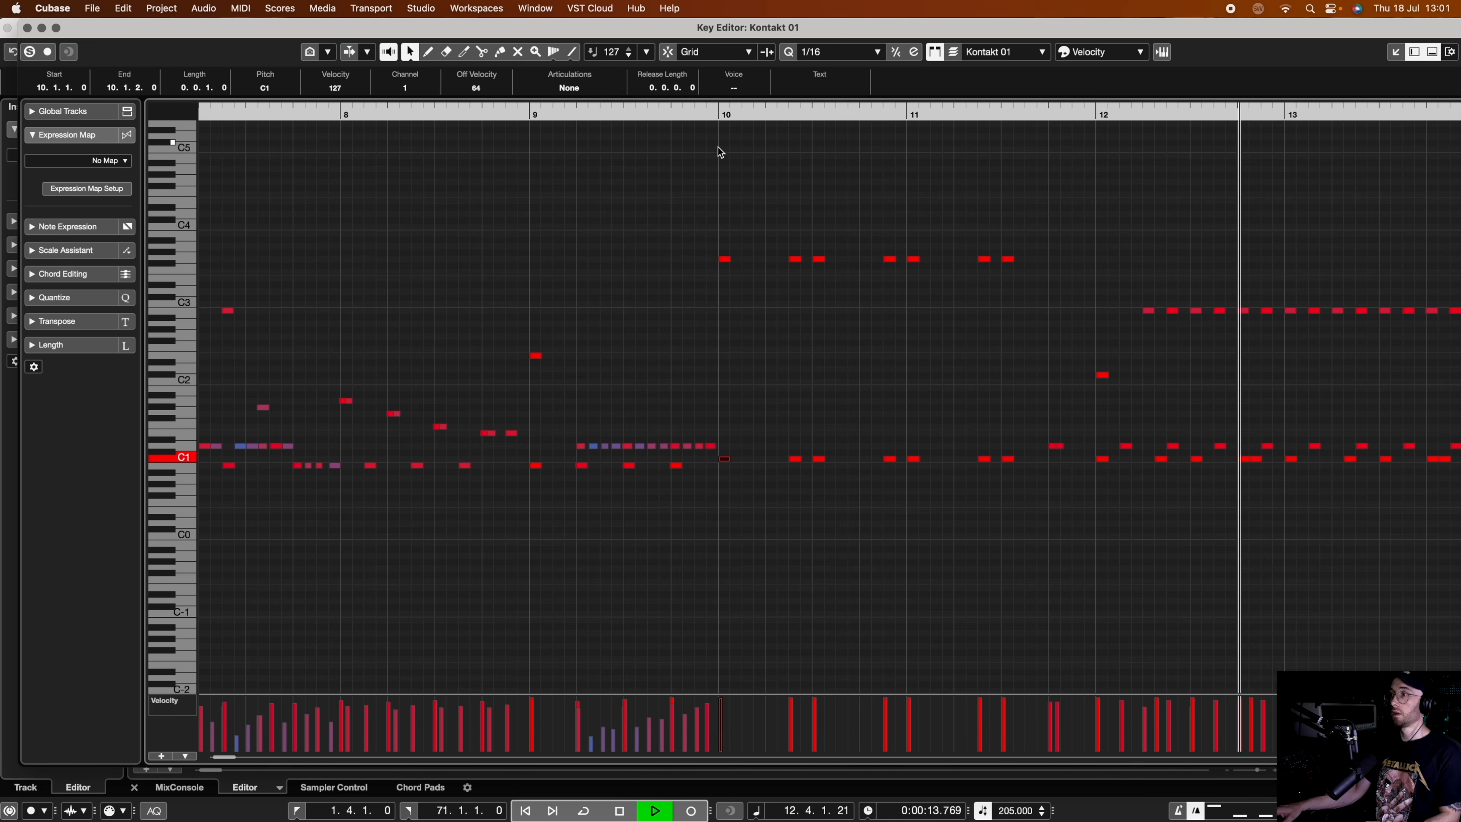
{"action": "key", "text": "space"}
- Examine the D1 pair near the end of bar 11 and play the accented hits from bar 10 into bar 12
{"action": "left_click", "coordinate": [520, 116]}
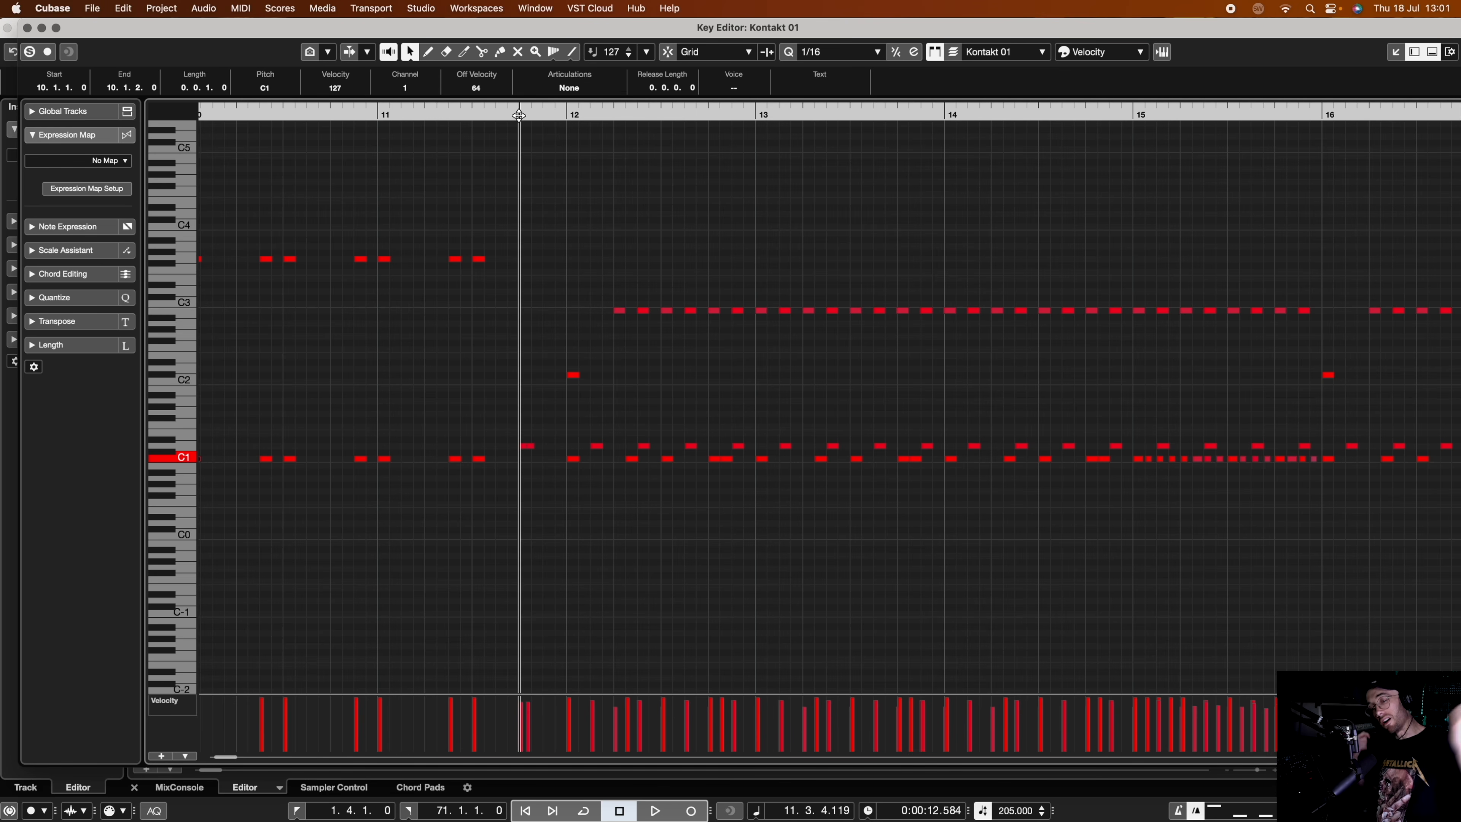
{"action": "left_click_drag", "start_coordinate": [518, 115], "coordinate": [532, 193]}
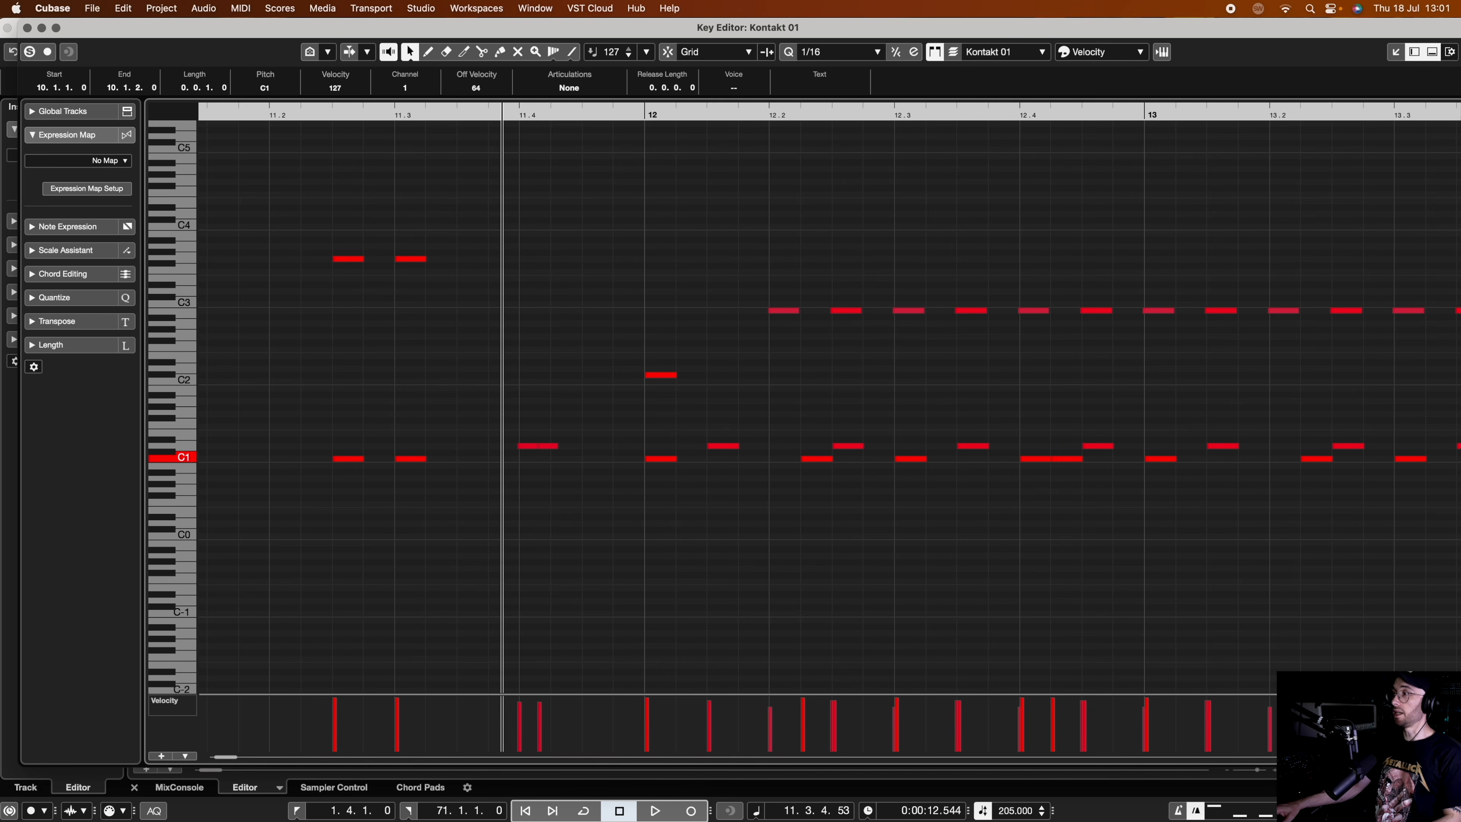
{"action": "key", "text": "g"}
{"action": "key", "text": "g"}
{"action": "key", "text": "g"}
{"action": "key", "text": "g"}
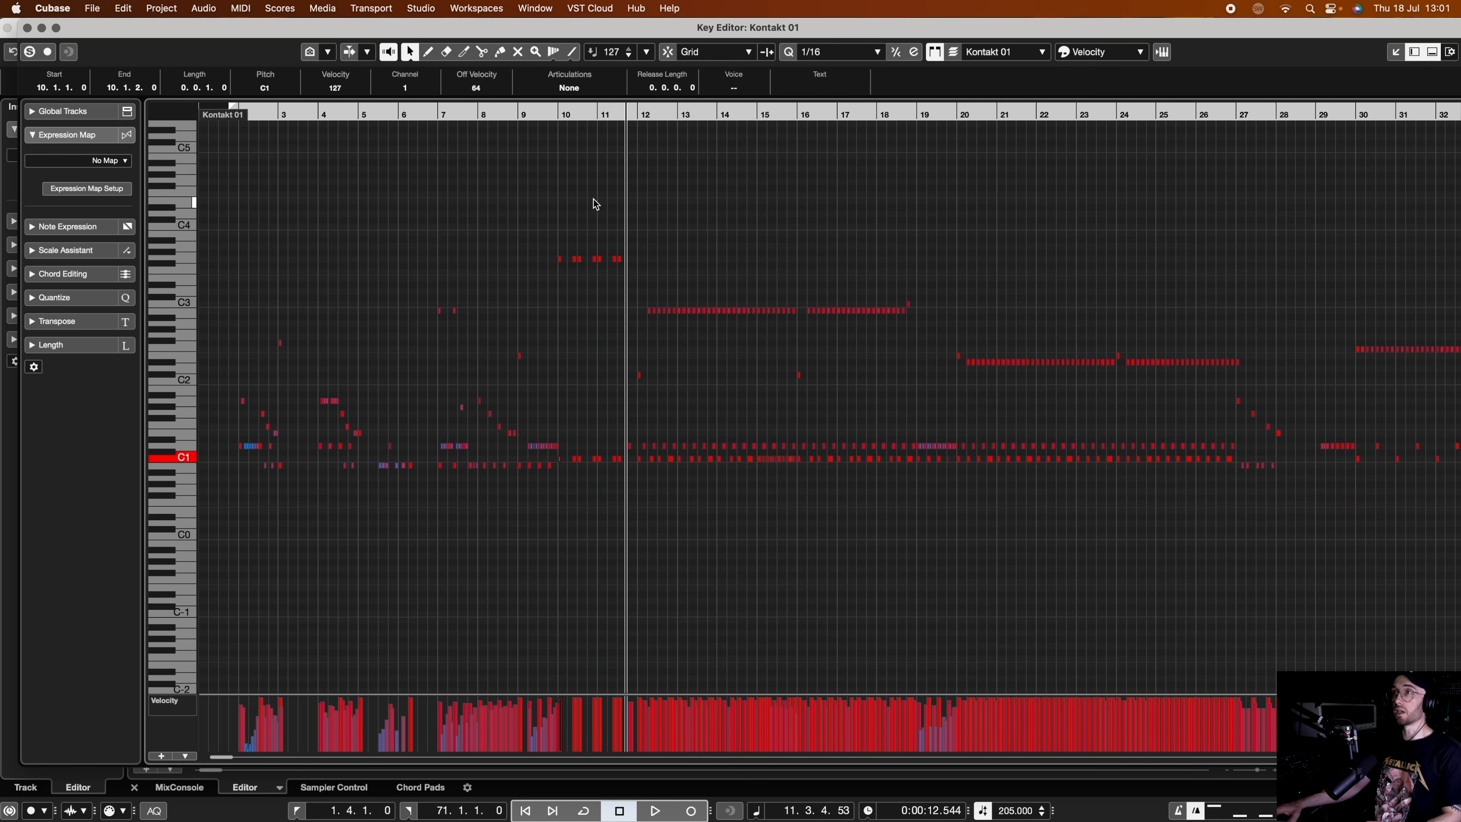
{"action": "left_click", "coordinate": [554, 113]}
{"action": "key", "text": "space"}
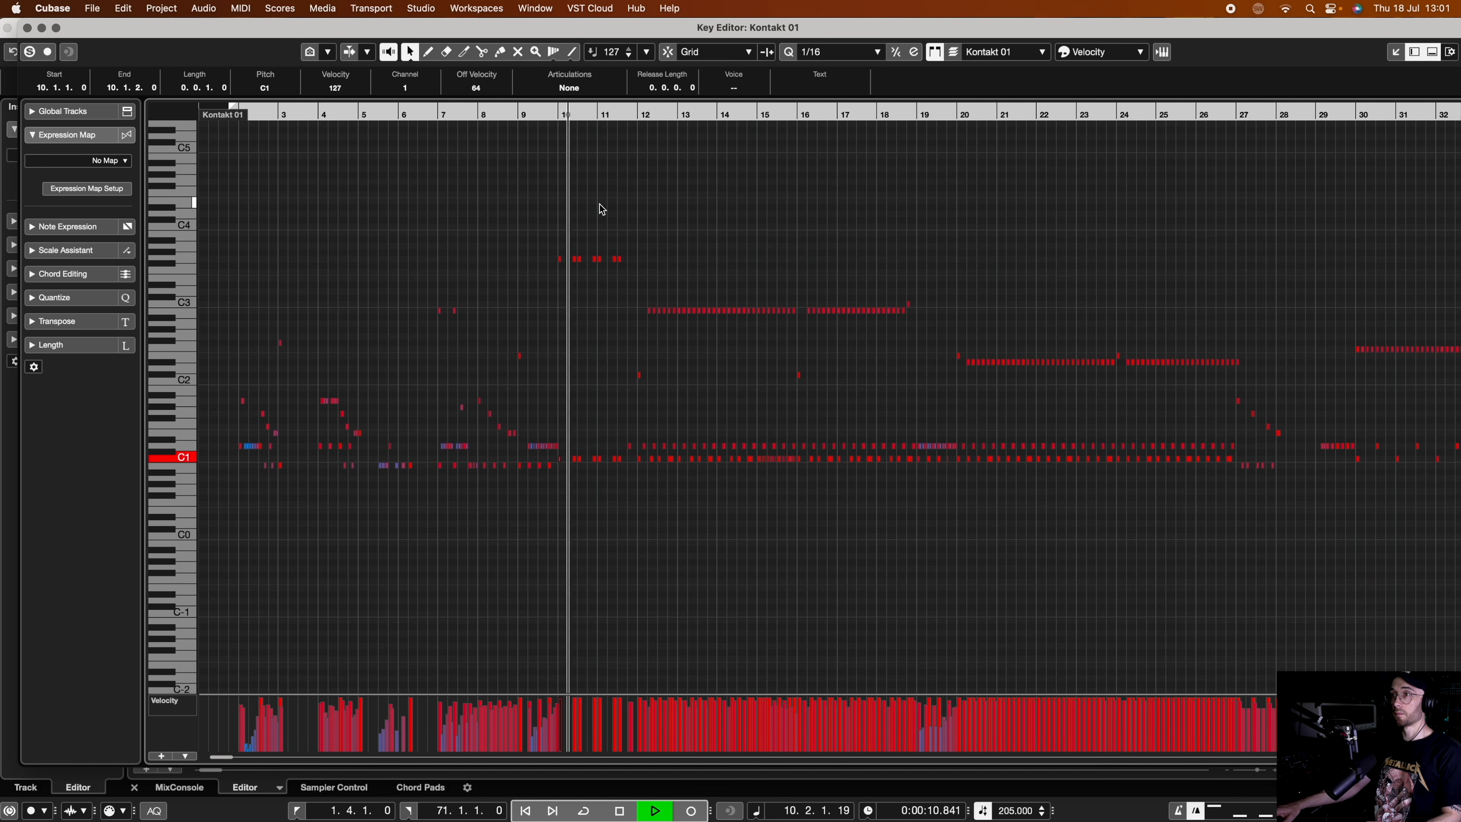
{"action": "key", "text": "space"}
- Inspect the start positions and velocities of the two closely spaced D1 notes around beat 4 of bar 11
{"action": "key", "text": "h"}
{"action": "key", "text": "h"}
{"action": "key", "text": "h"}
{"action": "key", "text": "h"}
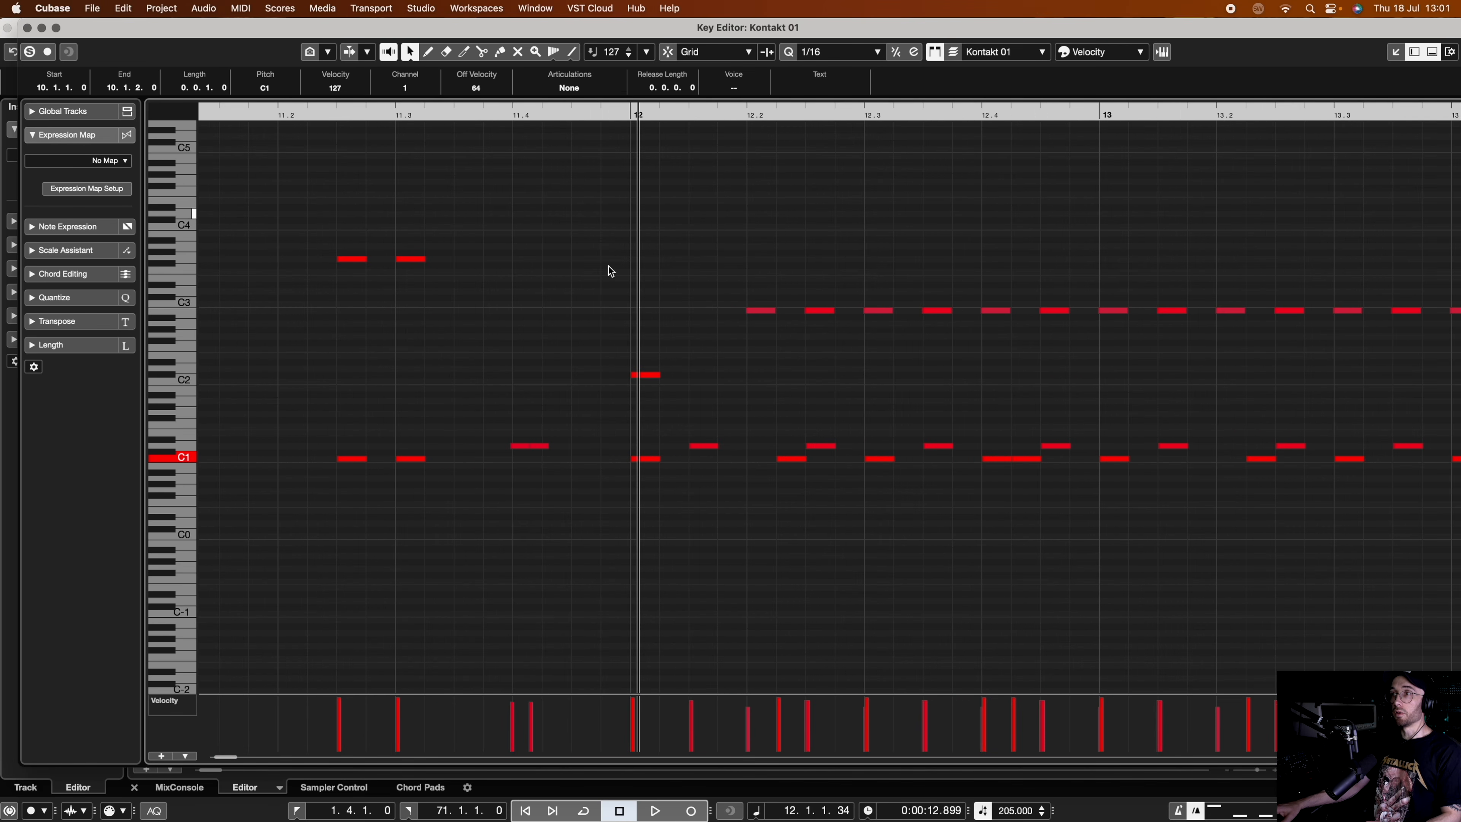
{"action": "left_click", "coordinate": [518, 446]}
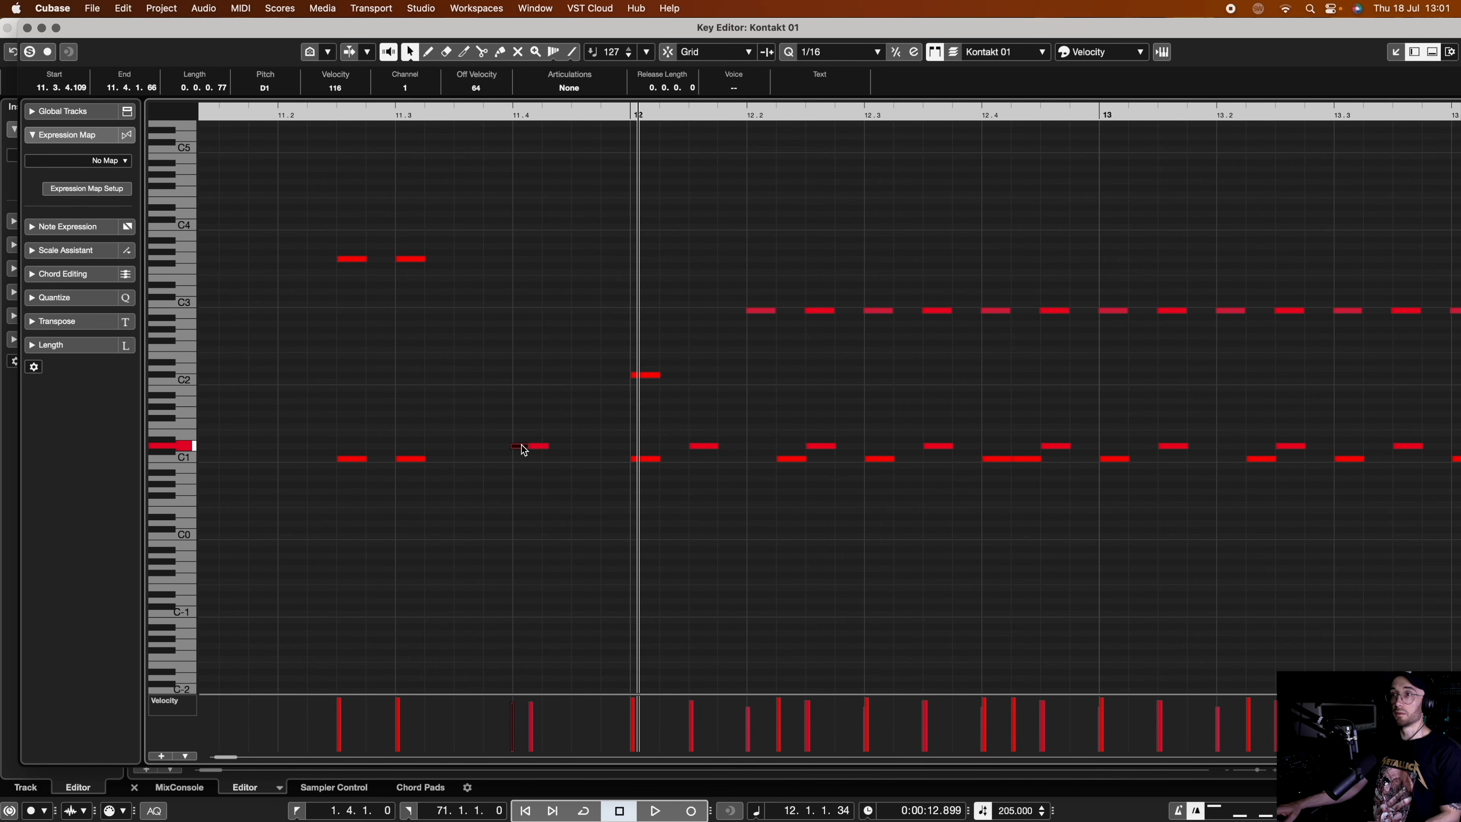
{"action": "left_click", "coordinate": [536, 446]}
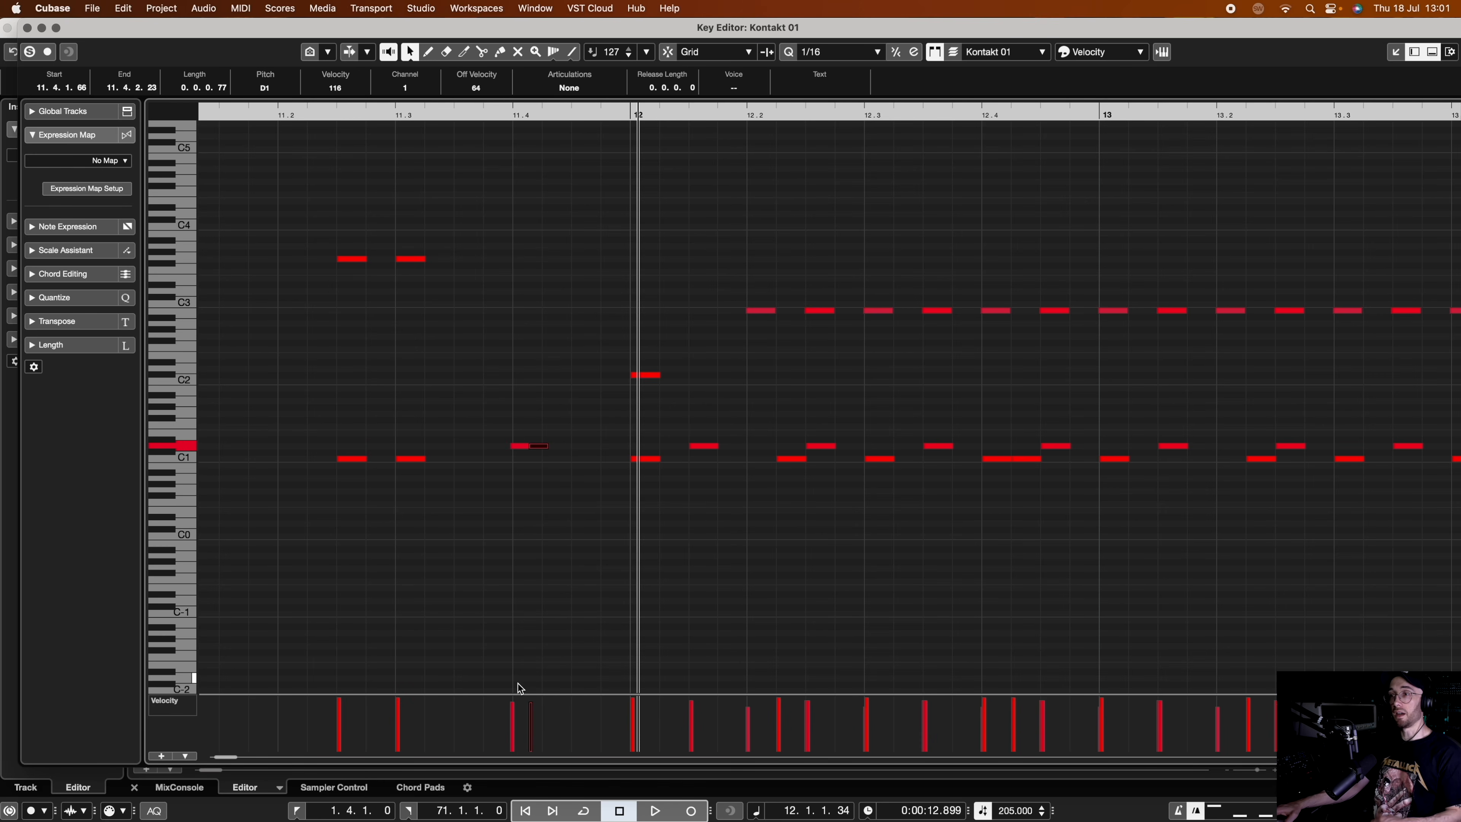
- Try raising the two D1 notes around beat 4 of bar 11 to velocity 127 and play from just before bar 10
{"action": "left_click_drag", "start_coordinate": [512, 422], "coordinate": [544, 477]}
{"action": "left_click_drag", "start_coordinate": [535, 731], "coordinate": [518, 694]}
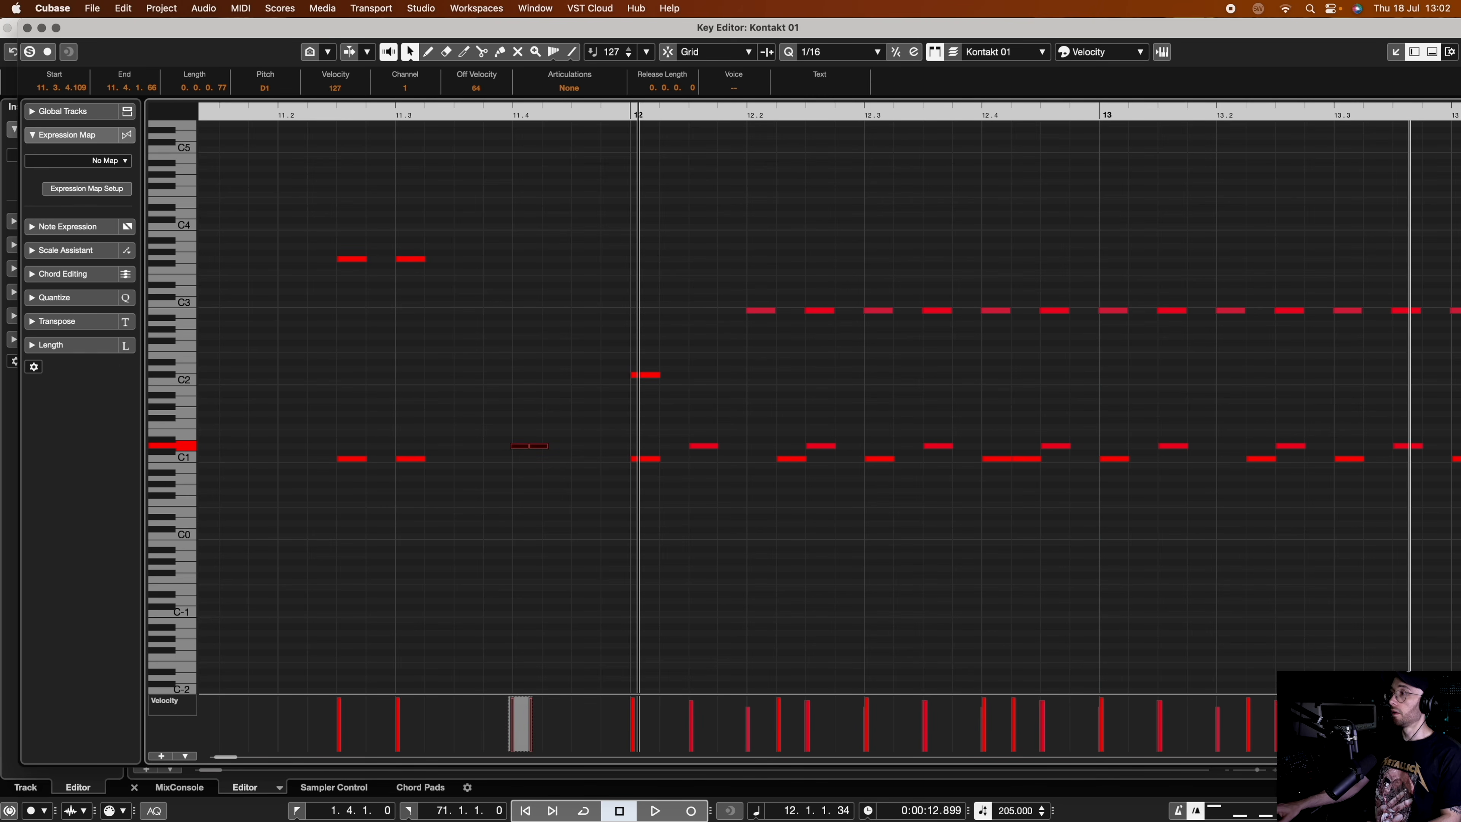
{"action": "key", "text": "g"}
{"action": "key", "text": "g"}
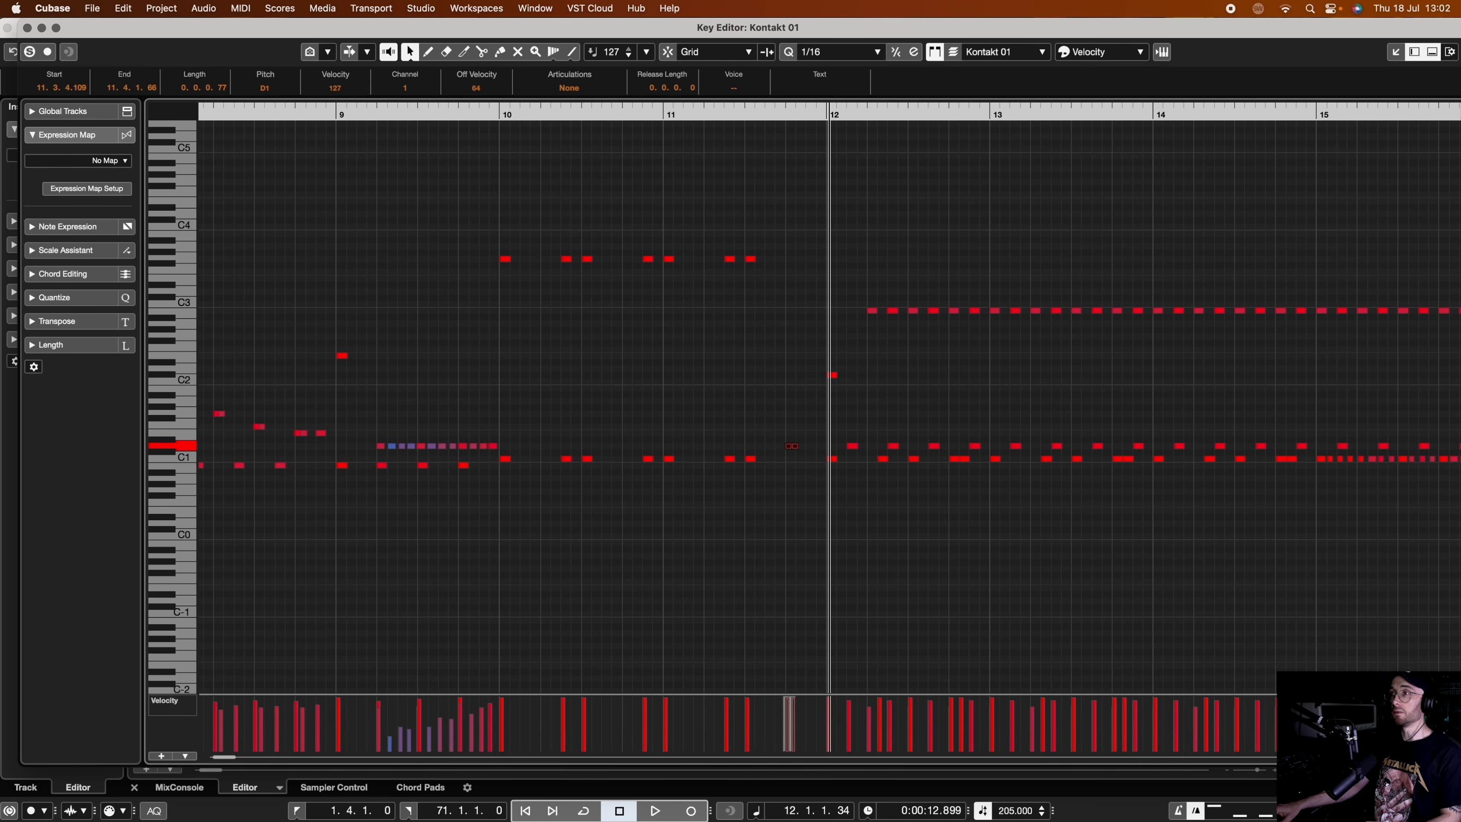
{"action": "left_click", "coordinate": [489, 113]}
{"action": "key", "text": "space"}
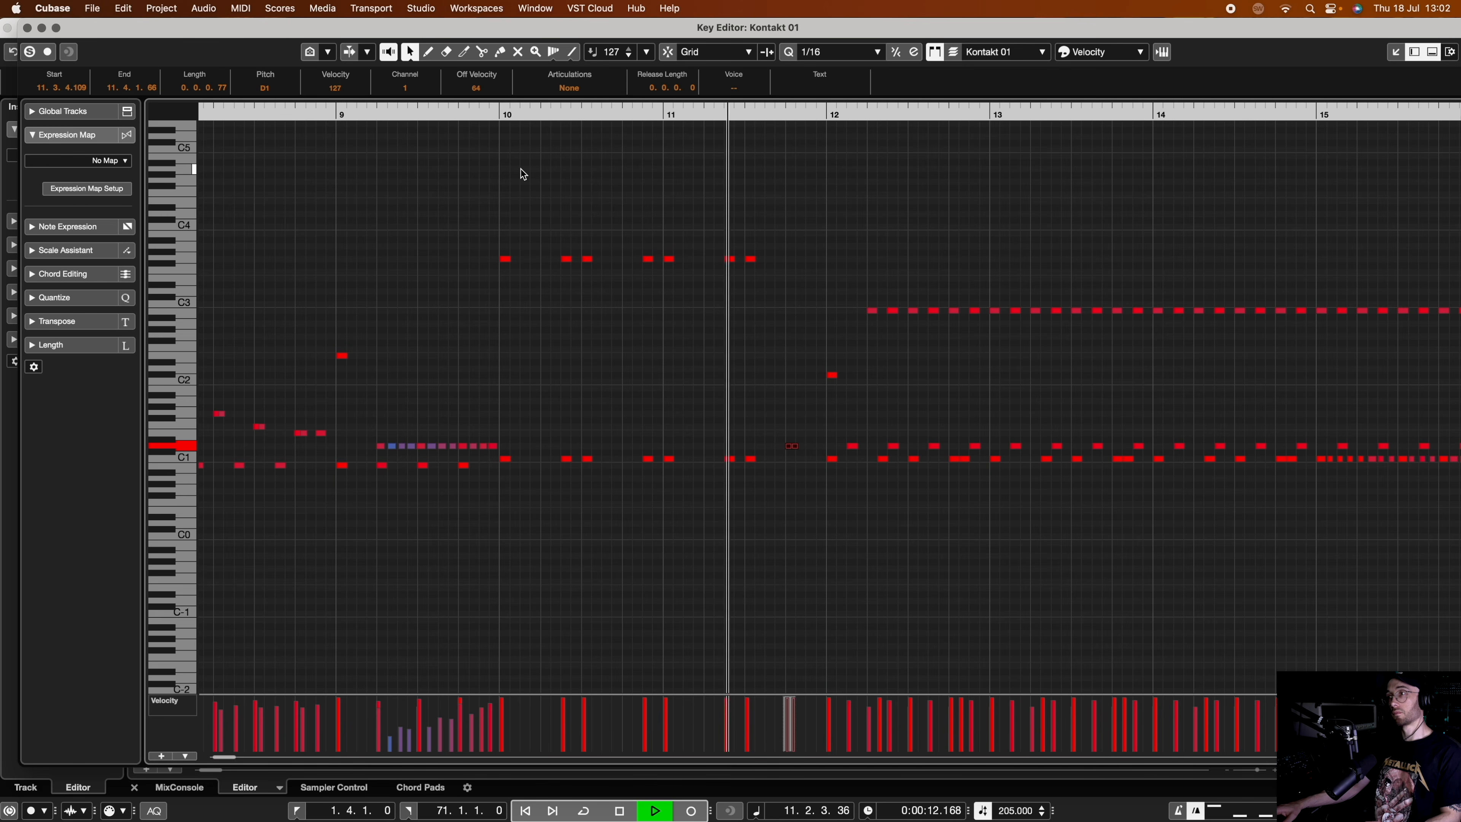
{"action": "key", "text": "space"}
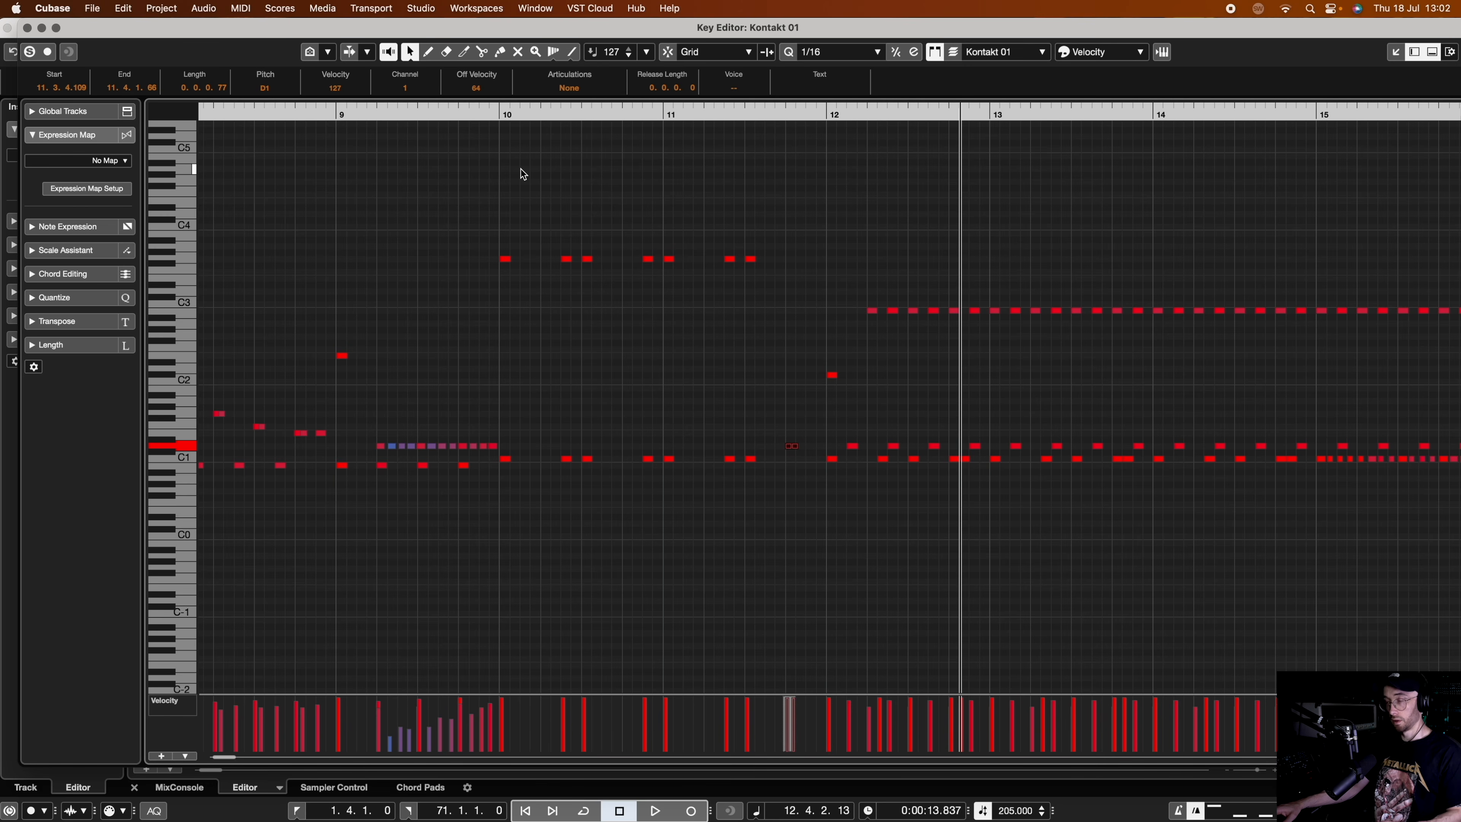
- Play the drum part from the opening fills through the bar 10 accents into the bar 12 groove
{"action": "key", "text": "space"}
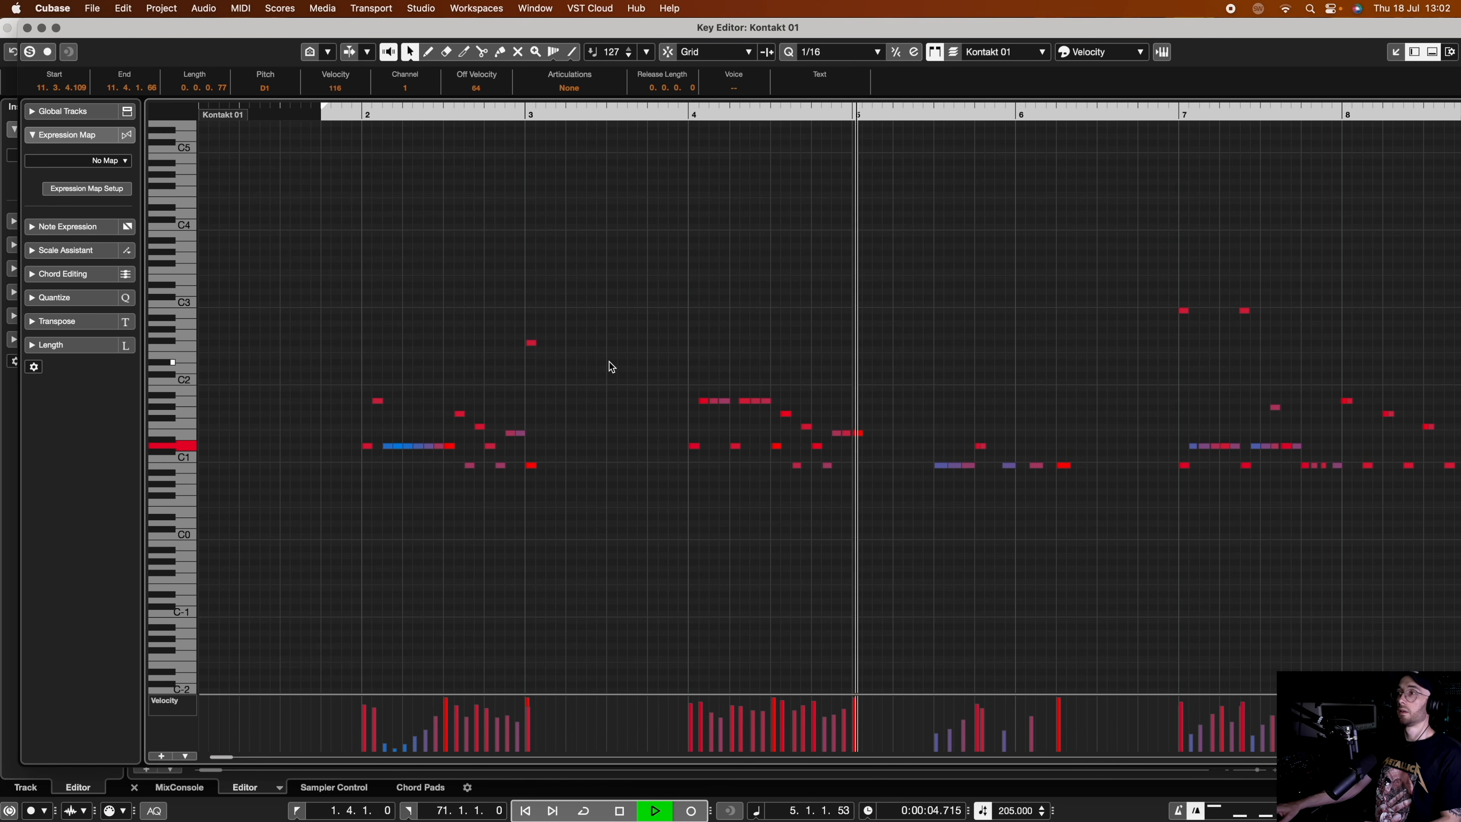
{"action": "scroll", "coordinate": [609, 362], "scroll_direction": "right", "scroll_amount": 10}
{"action": "scroll", "coordinate": [610, 361], "scroll_direction": "right", "scroll_amount": 5}
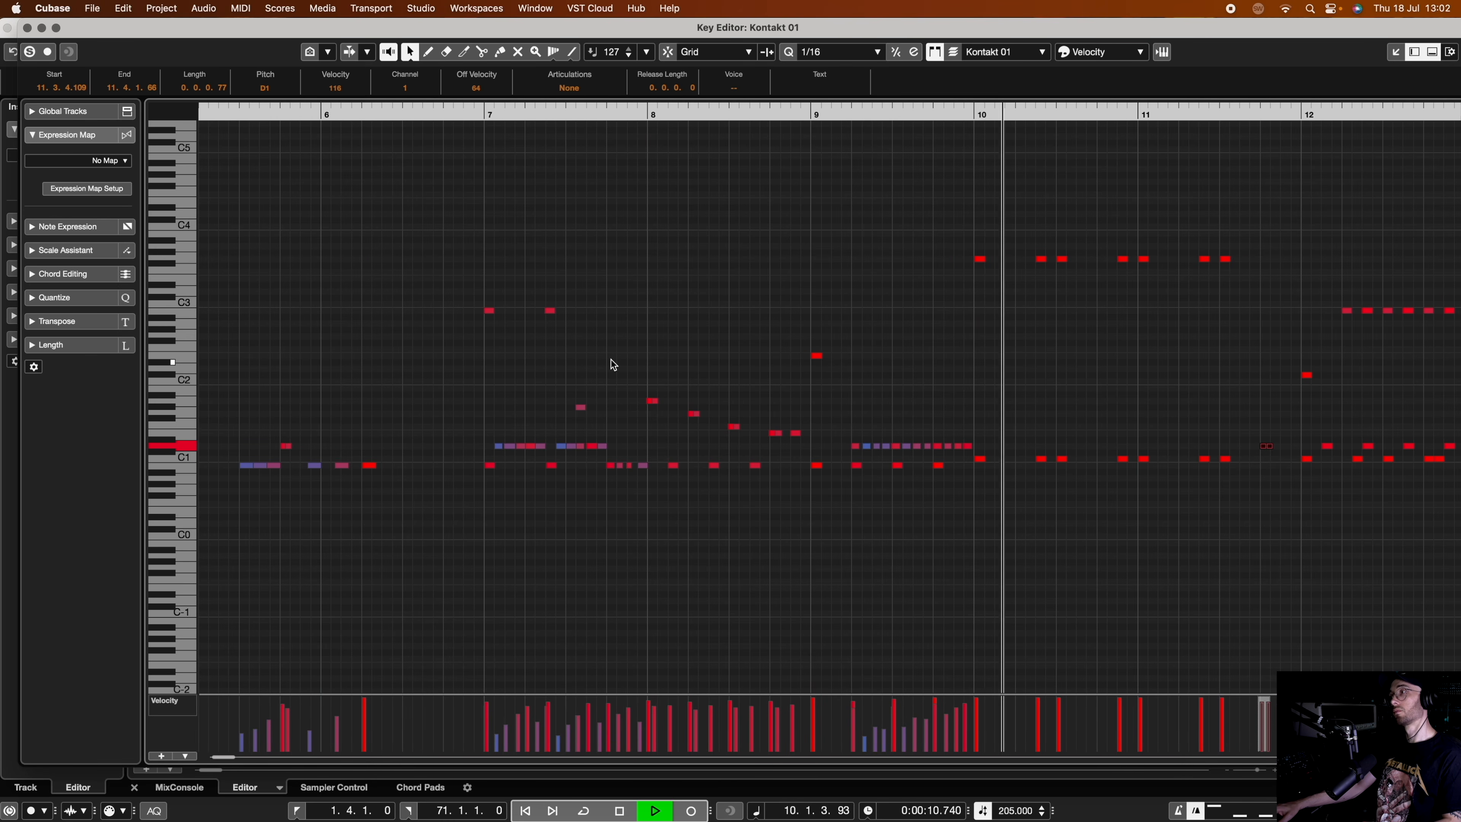
{"action": "scroll", "coordinate": [613, 363], "scroll_direction": "right", "scroll_amount": 14}
{"action": "scroll", "coordinate": [613, 360], "scroll_direction": "right", "scroll_amount": 3}
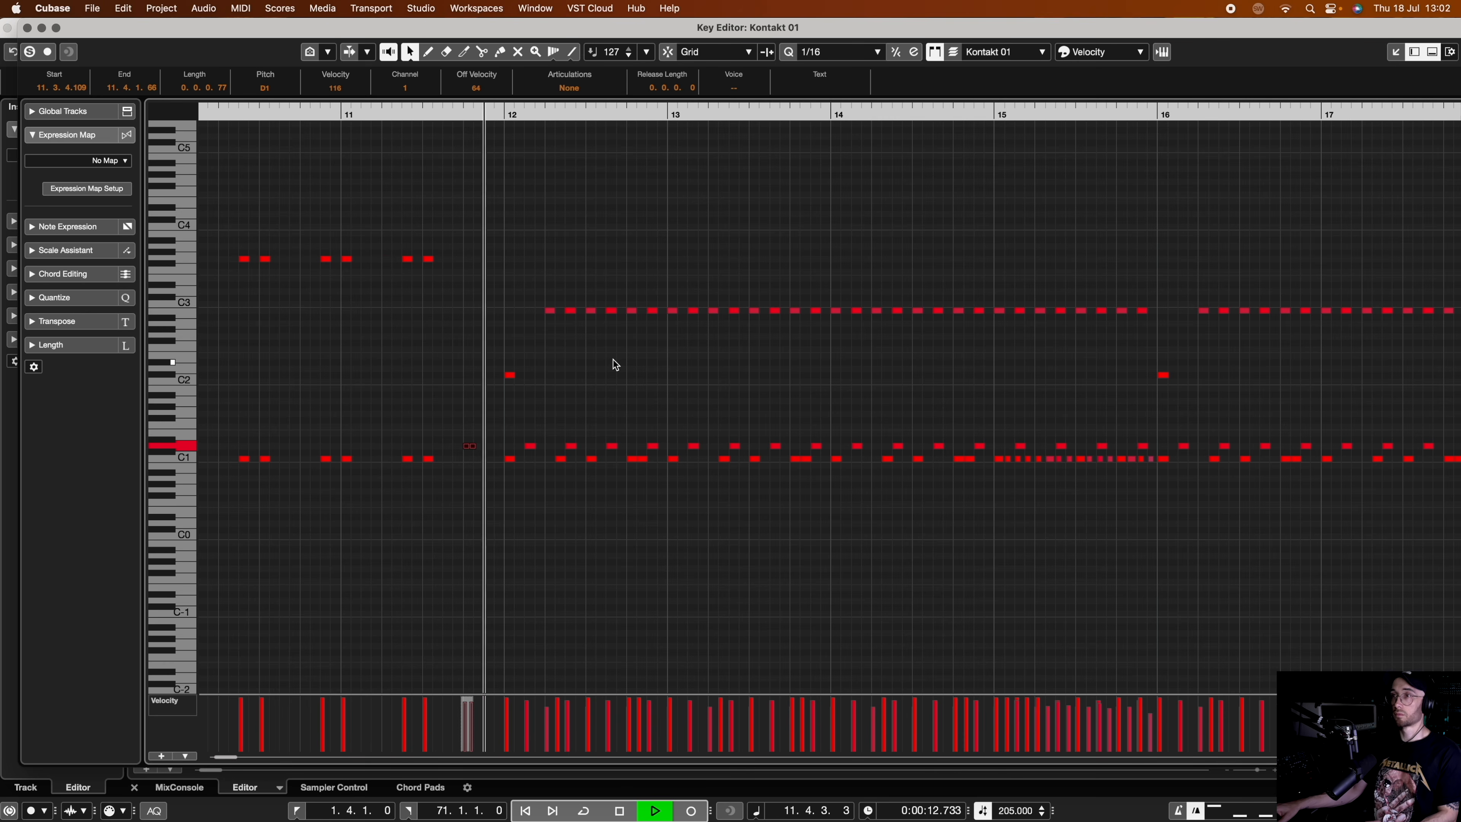
{"action": "key", "text": "space"}
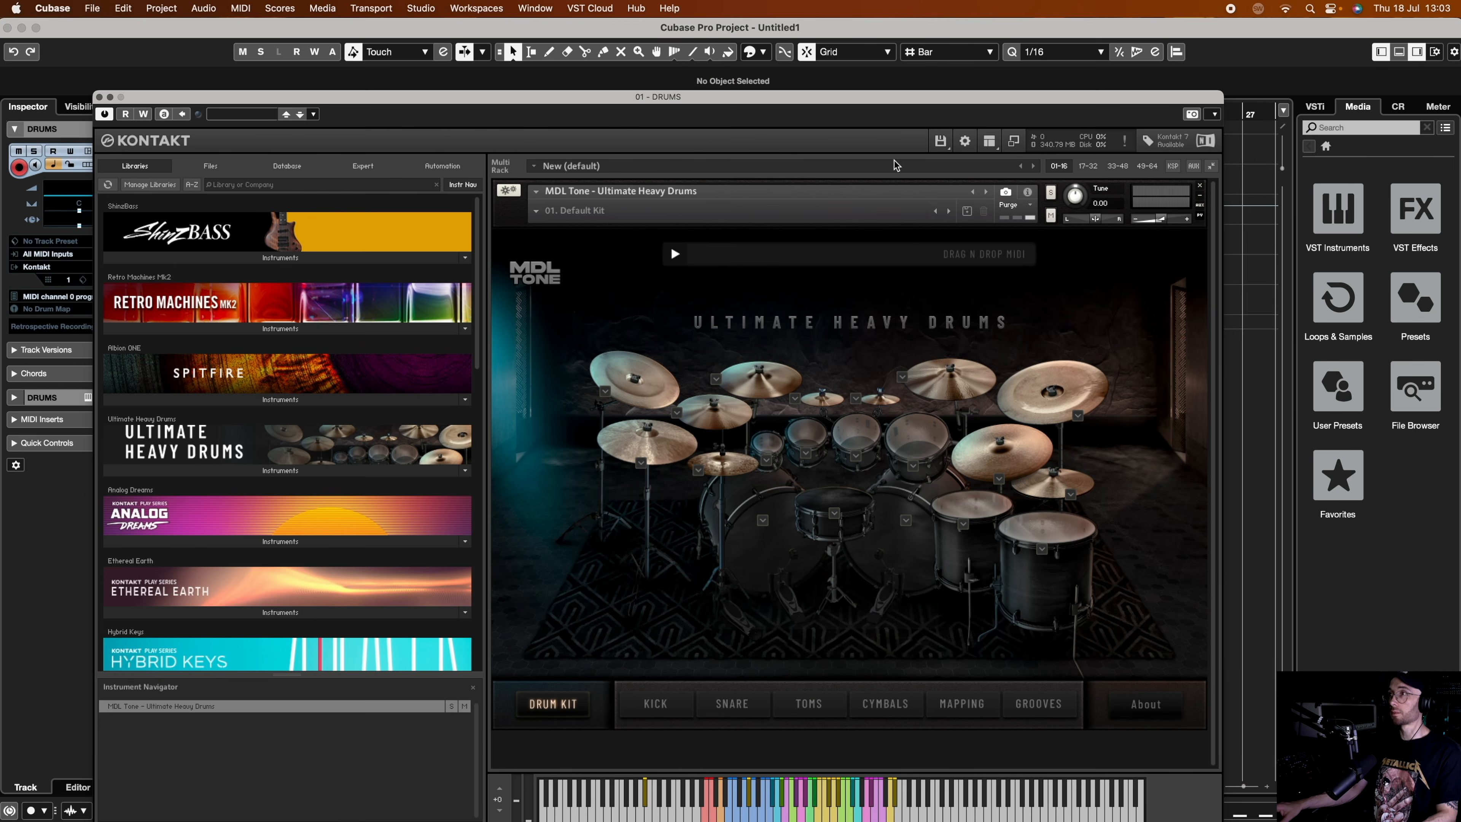
- Browse the Ultimate Heavy Drums Core Patterns grooves and preview Extreme Metal 218bpm and Groove Metal 140bpm
{"action": "left_click_drag", "start_coordinate": [915, 96], "coordinate": [909, 42]}
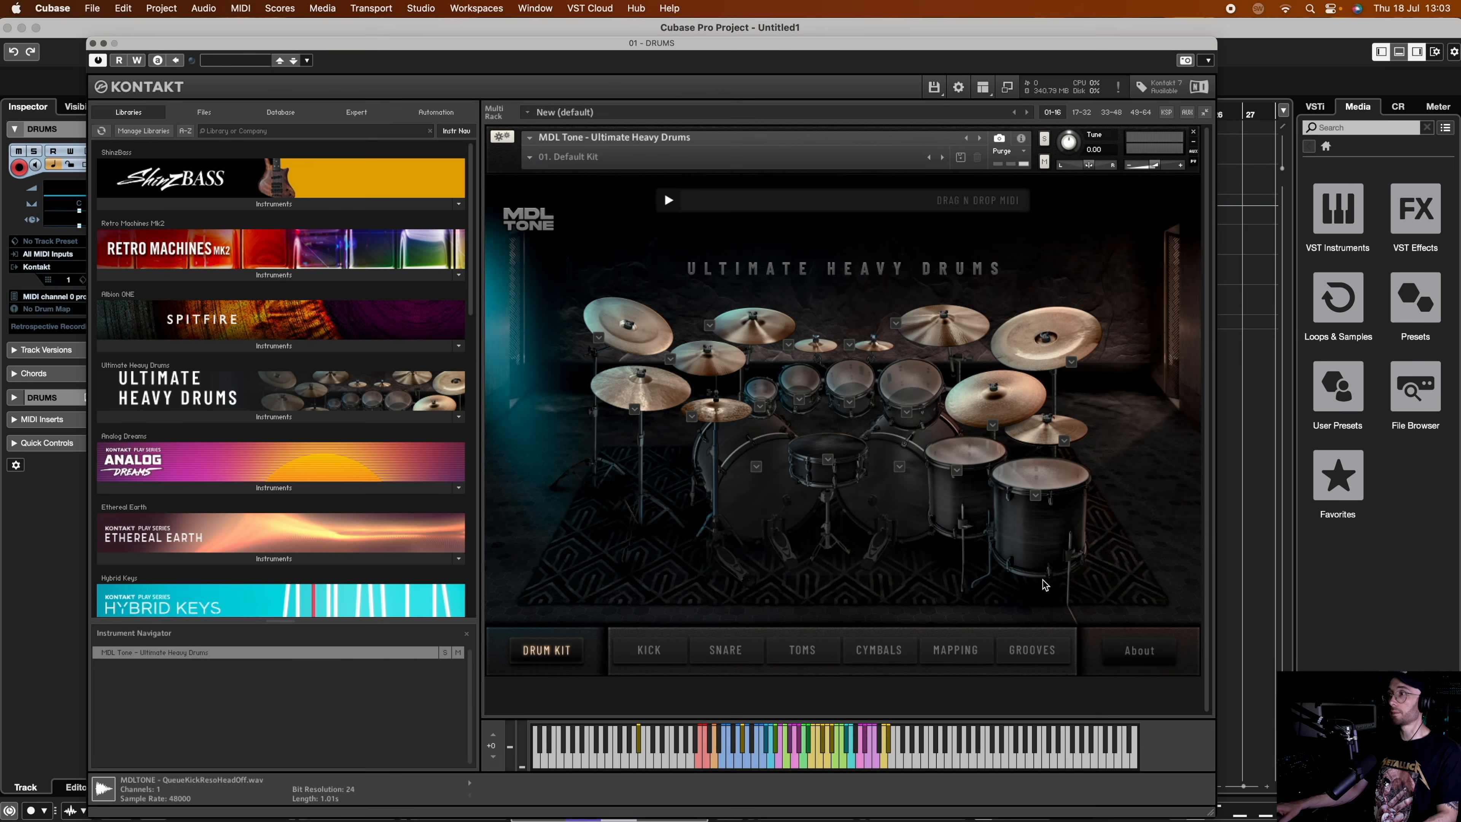
{"action": "left_click", "coordinate": [1029, 658]}
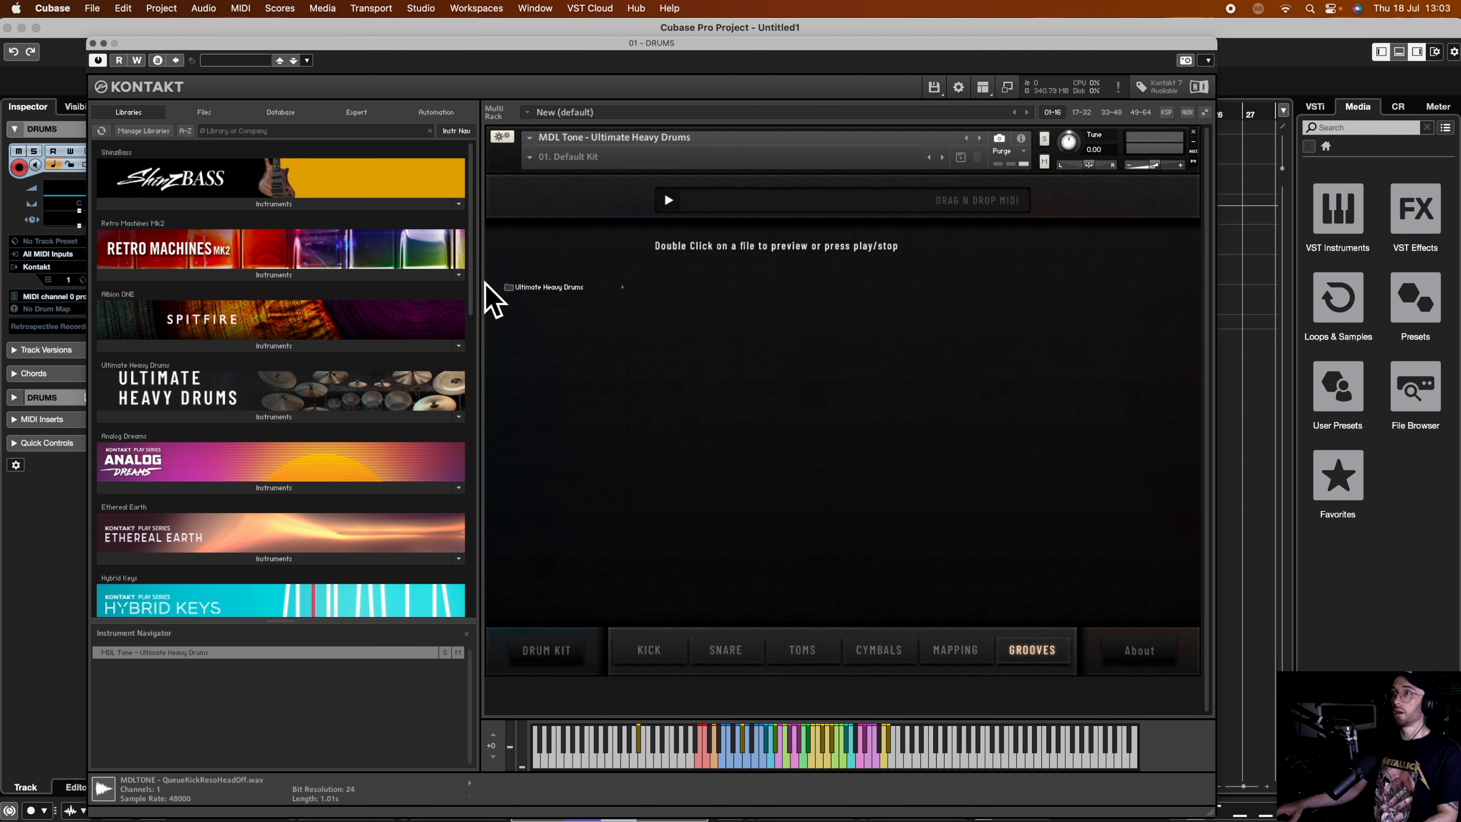
{"action": "left_click", "coordinate": [625, 288]}
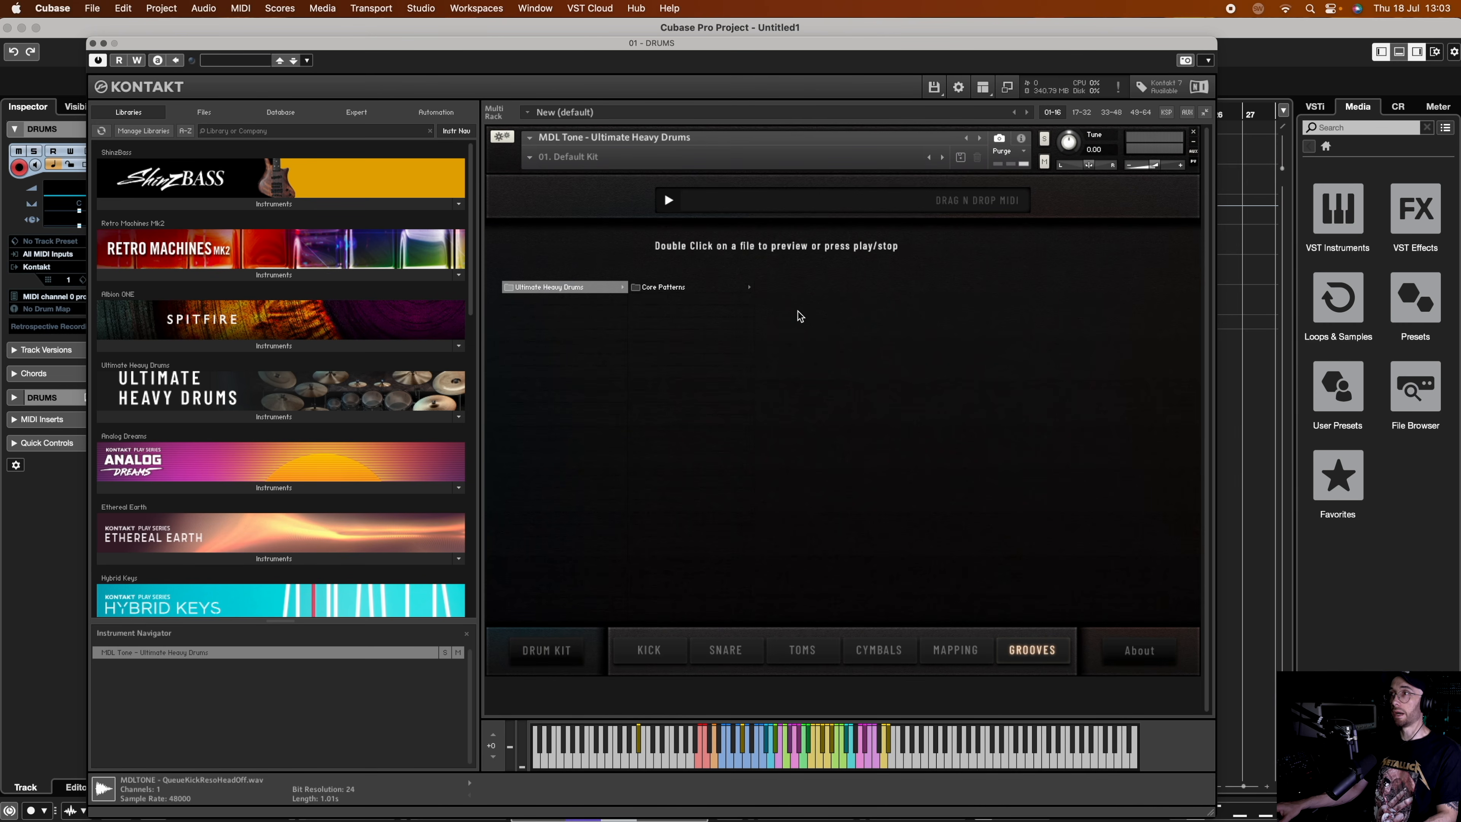
{"action": "left_click", "coordinate": [746, 287]}
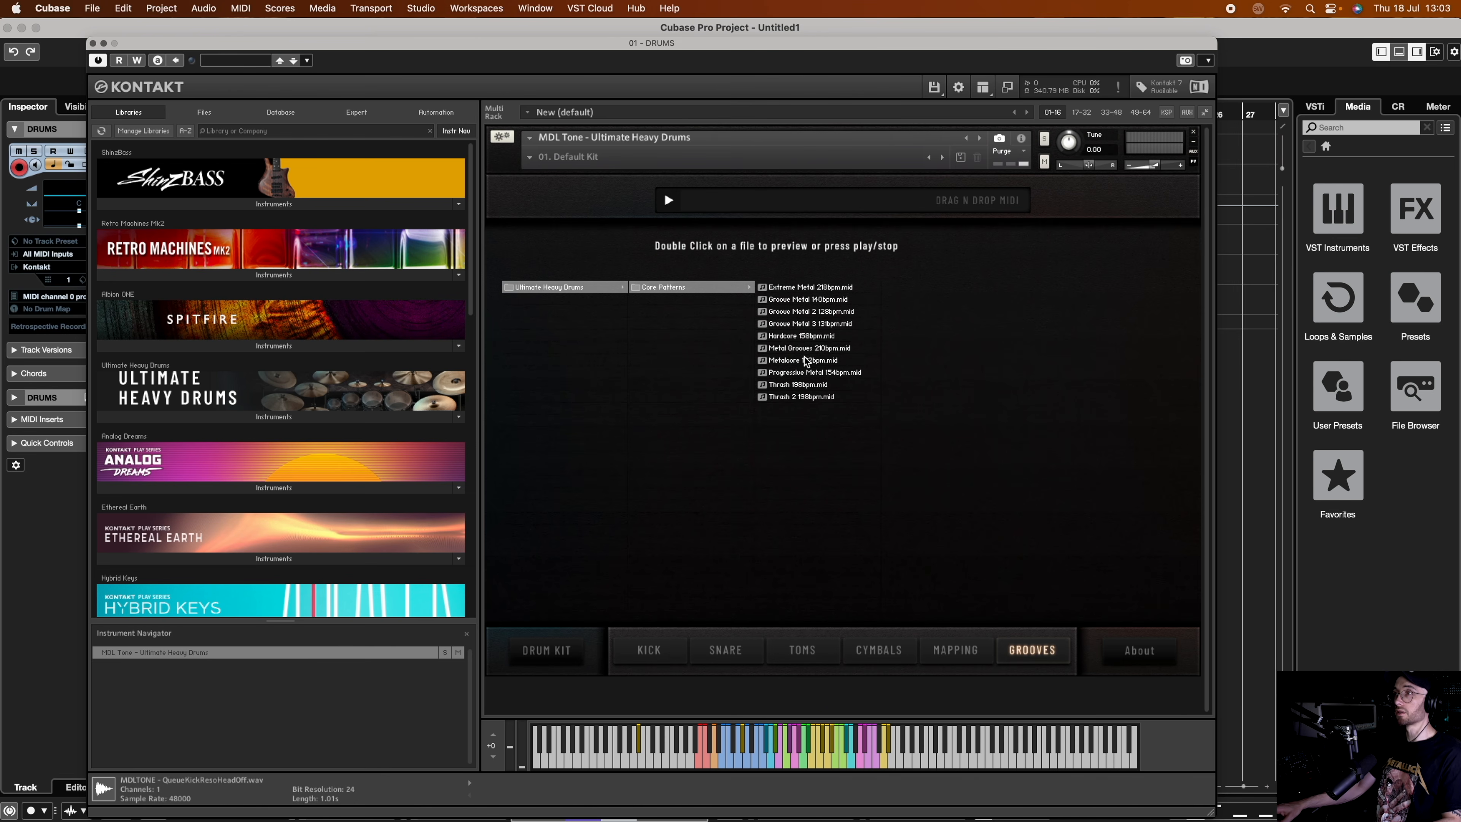
{"action": "double_click", "coordinate": [802, 287]}
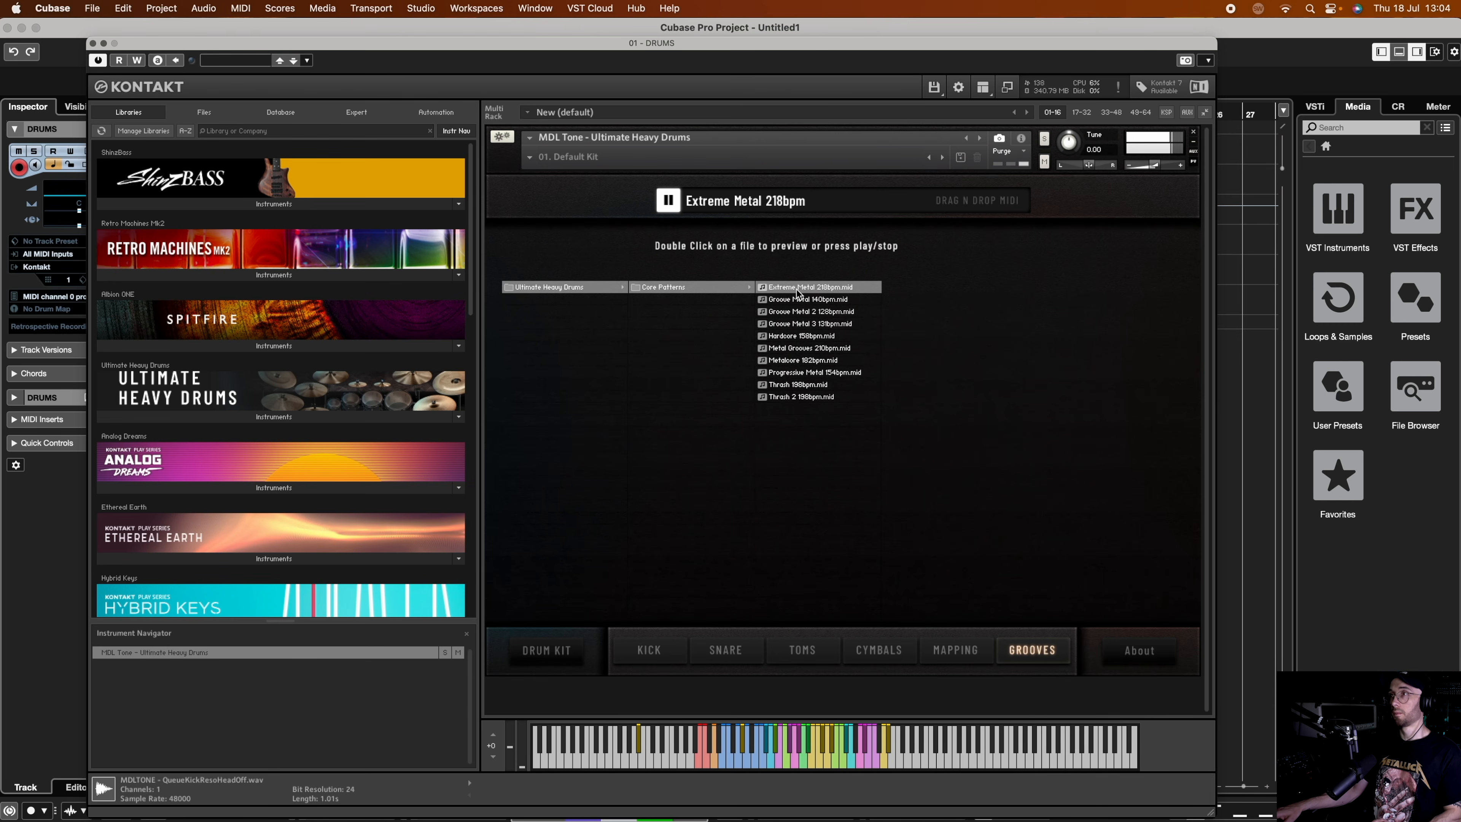
{"action": "left_click", "coordinate": [669, 201]}
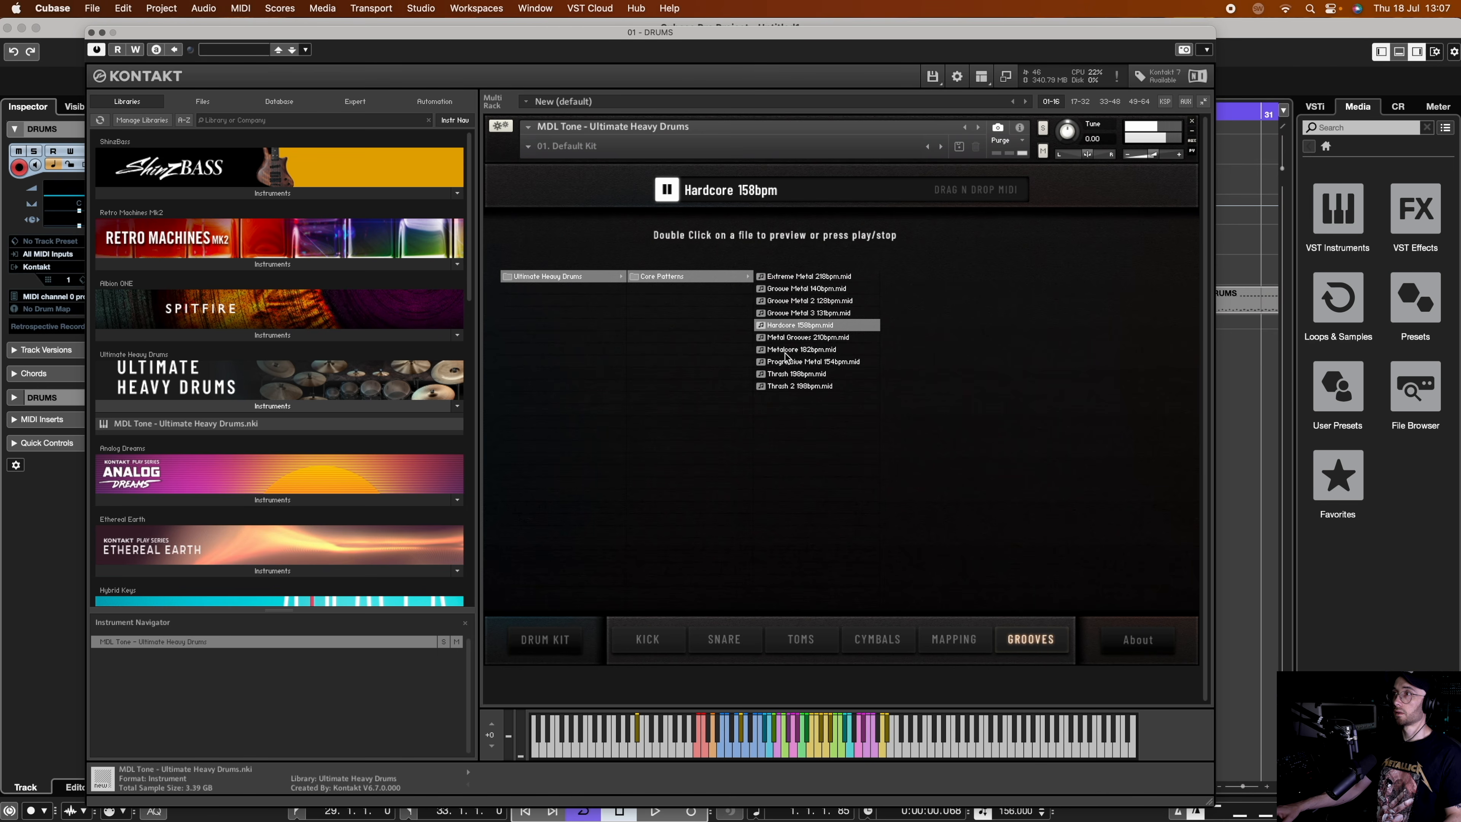
{"action": "double_click", "coordinate": [783, 288]}
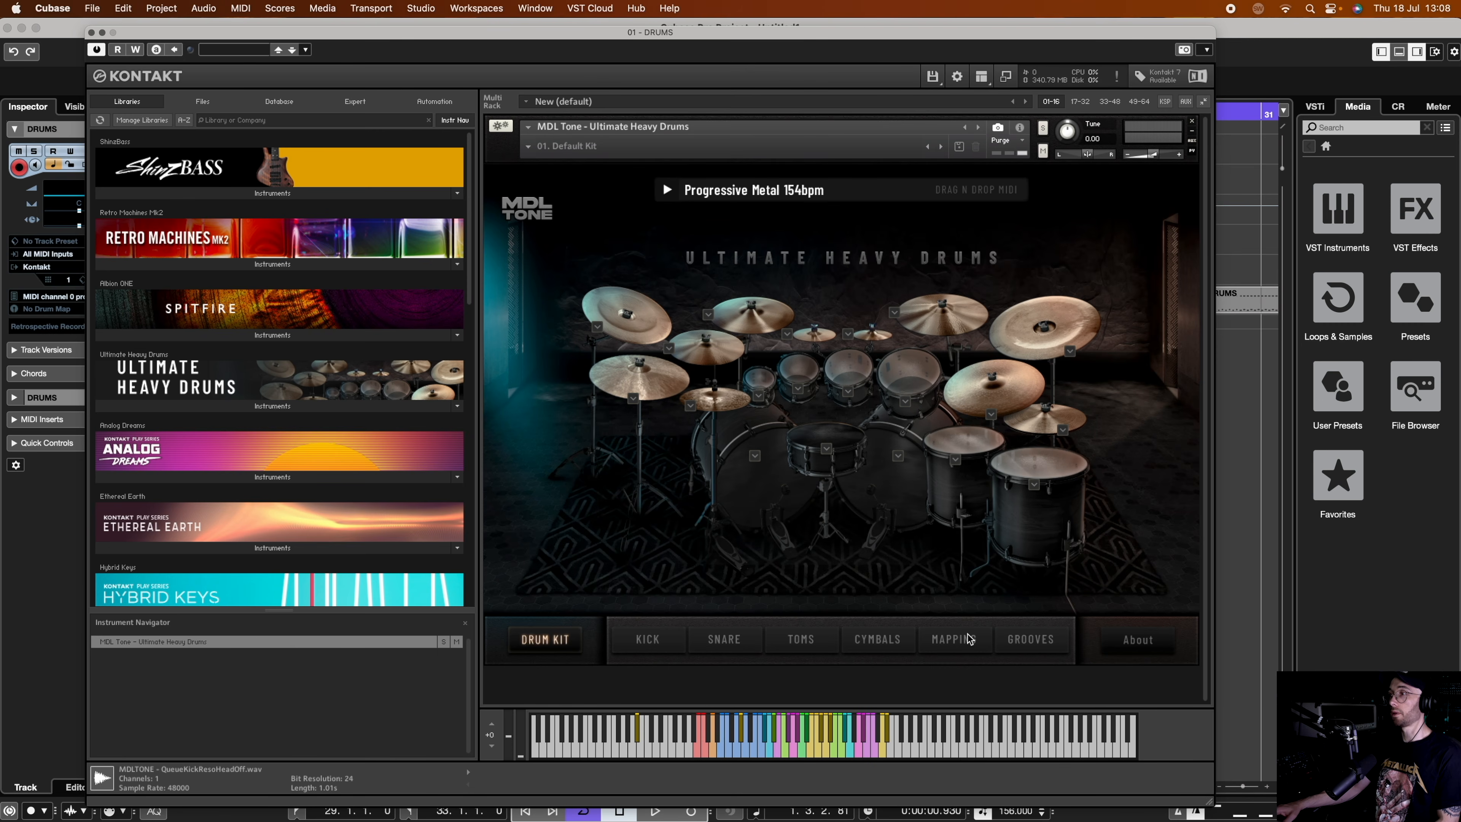
- Review the drum kit's MIDI note mapping and the available MIDI mapping presets
{"action": "left_click", "coordinate": [958, 639]}
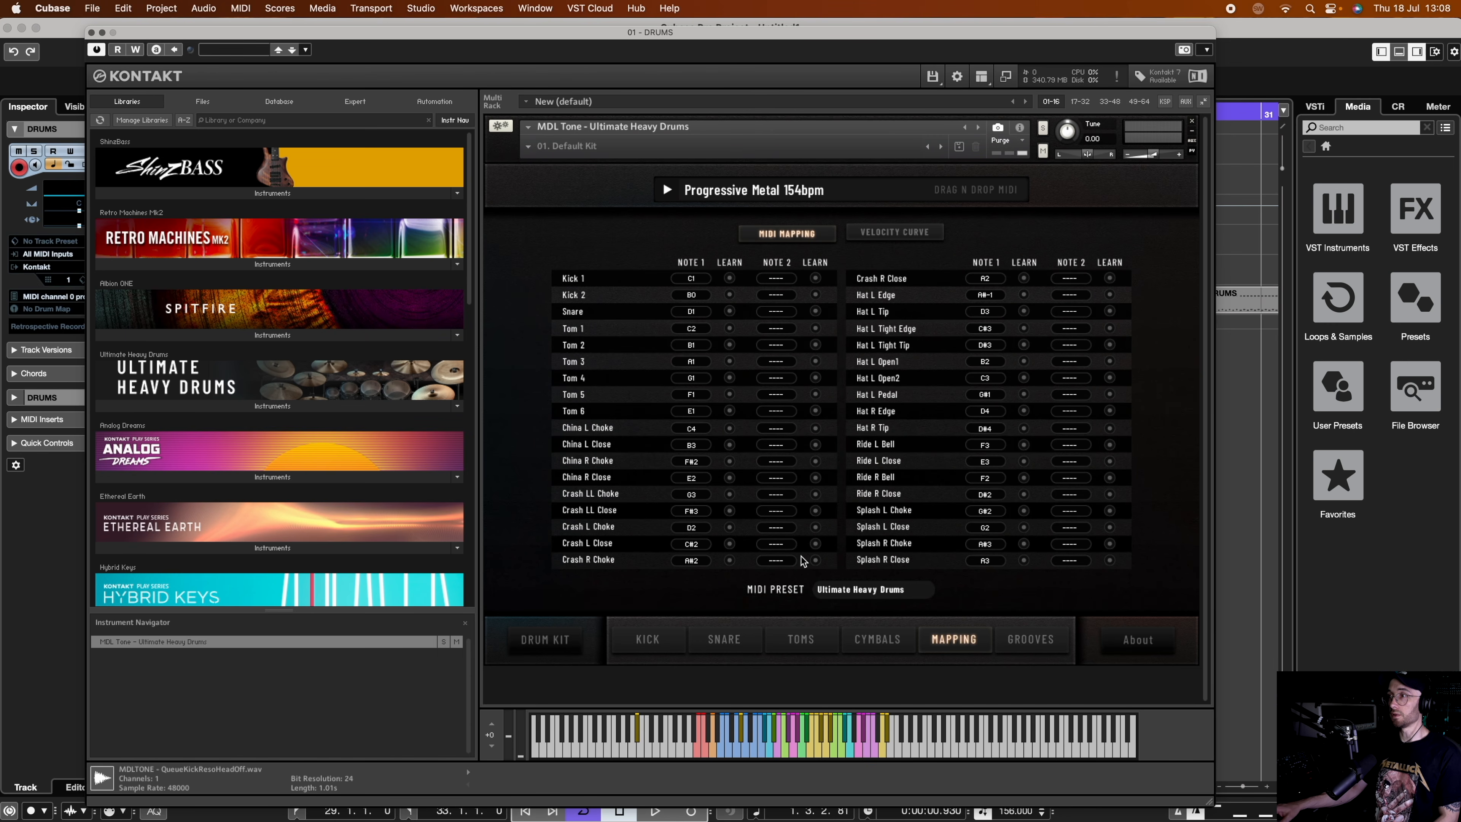
{"action": "left_click", "coordinate": [833, 596]}
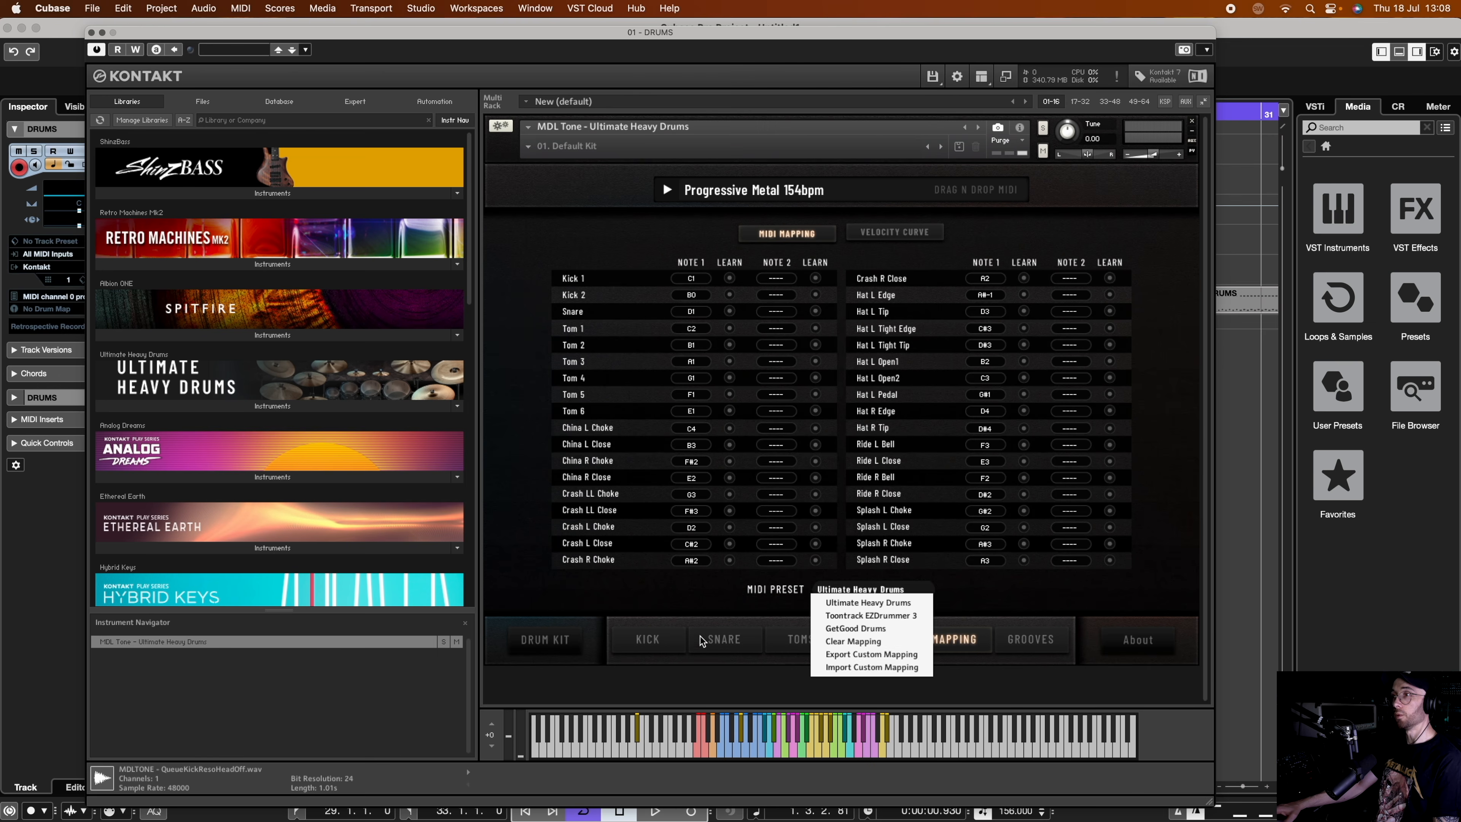
{"action": "left_click", "coordinate": [692, 601]}
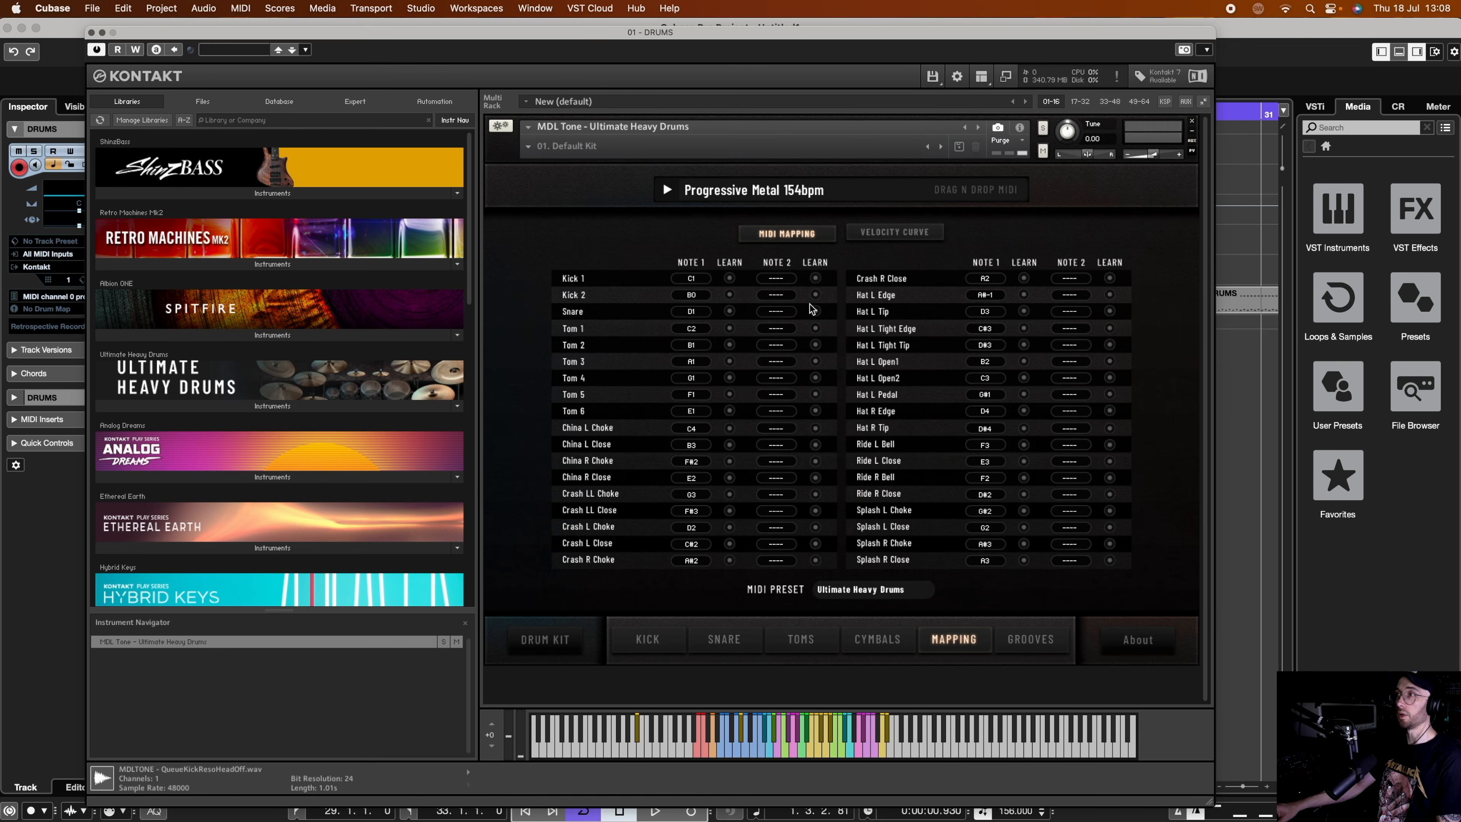
- Adjust the individual velocity curves for Kick, Crash R and Snare in the drum kit
{"action": "left_click", "coordinate": [905, 233]}
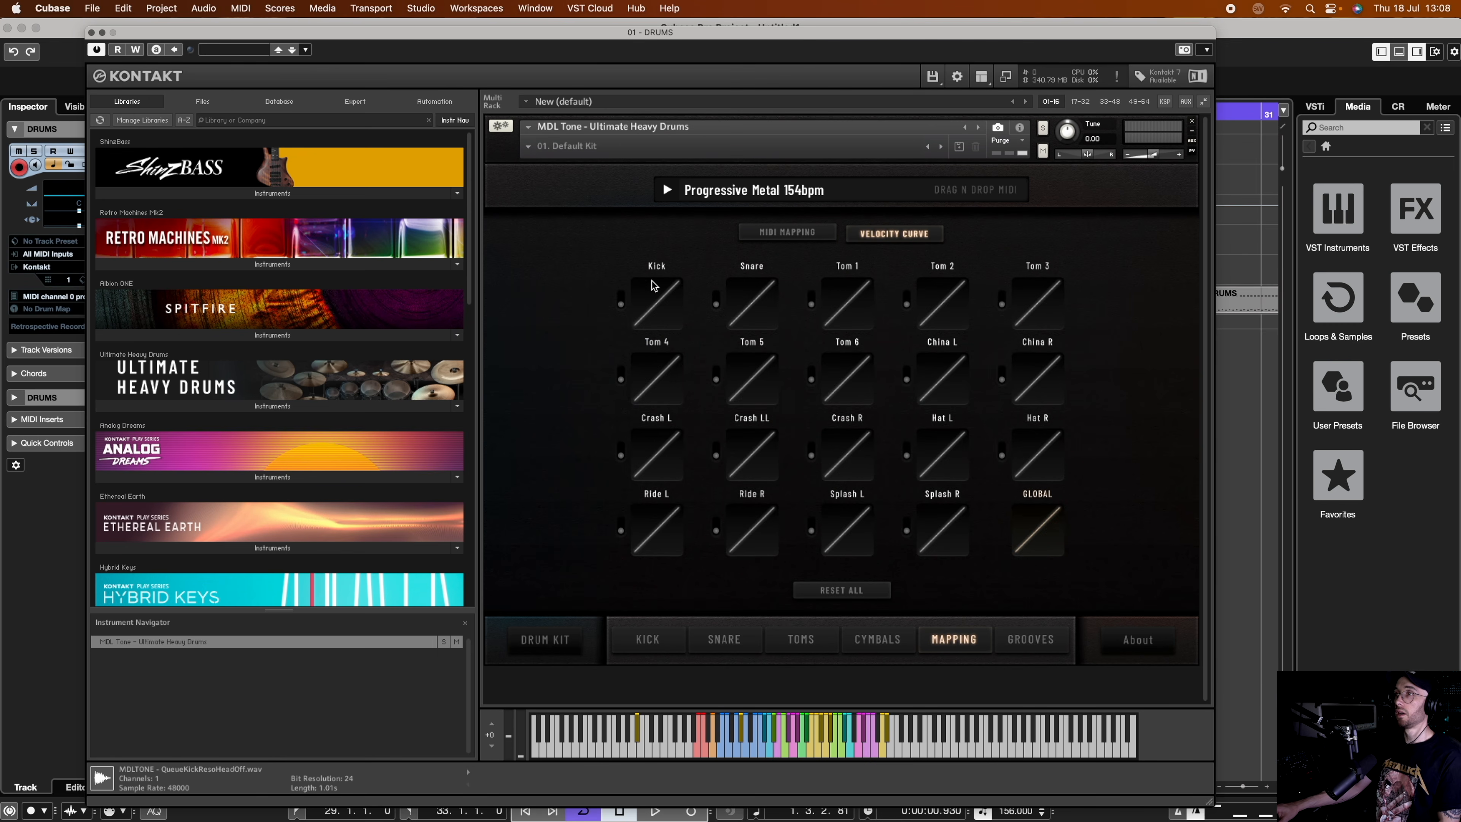
{"action": "mouse_move", "coordinate": [671, 299]}
{"action": "left_mouse_down"}
{"action": "mouse_move", "coordinate": [649, 239]}
{"action": "mouse_move", "coordinate": [680, 325]}
{"action": "mouse_move", "coordinate": [645, 253]}
{"action": "mouse_move", "coordinate": [667, 311]}
{"action": "mouse_move", "coordinate": [663, 294]}
{"action": "left_mouse_up"}
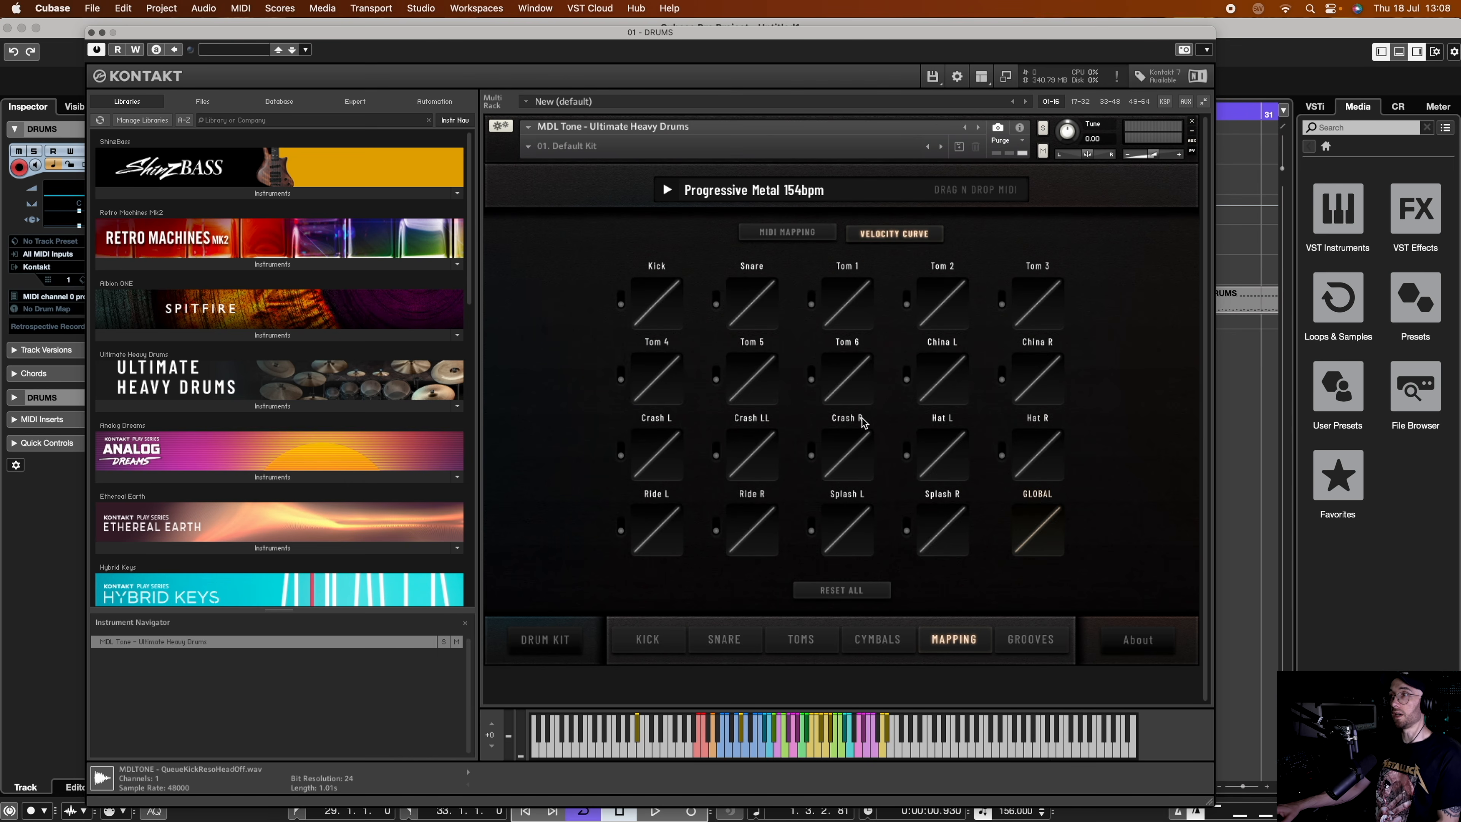
{"action": "mouse_move", "coordinate": [854, 444]}
{"action": "left_mouse_down"}
{"action": "mouse_move", "coordinate": [847, 392]}
{"action": "mouse_move", "coordinate": [849, 435]}
{"action": "left_mouse_up"}
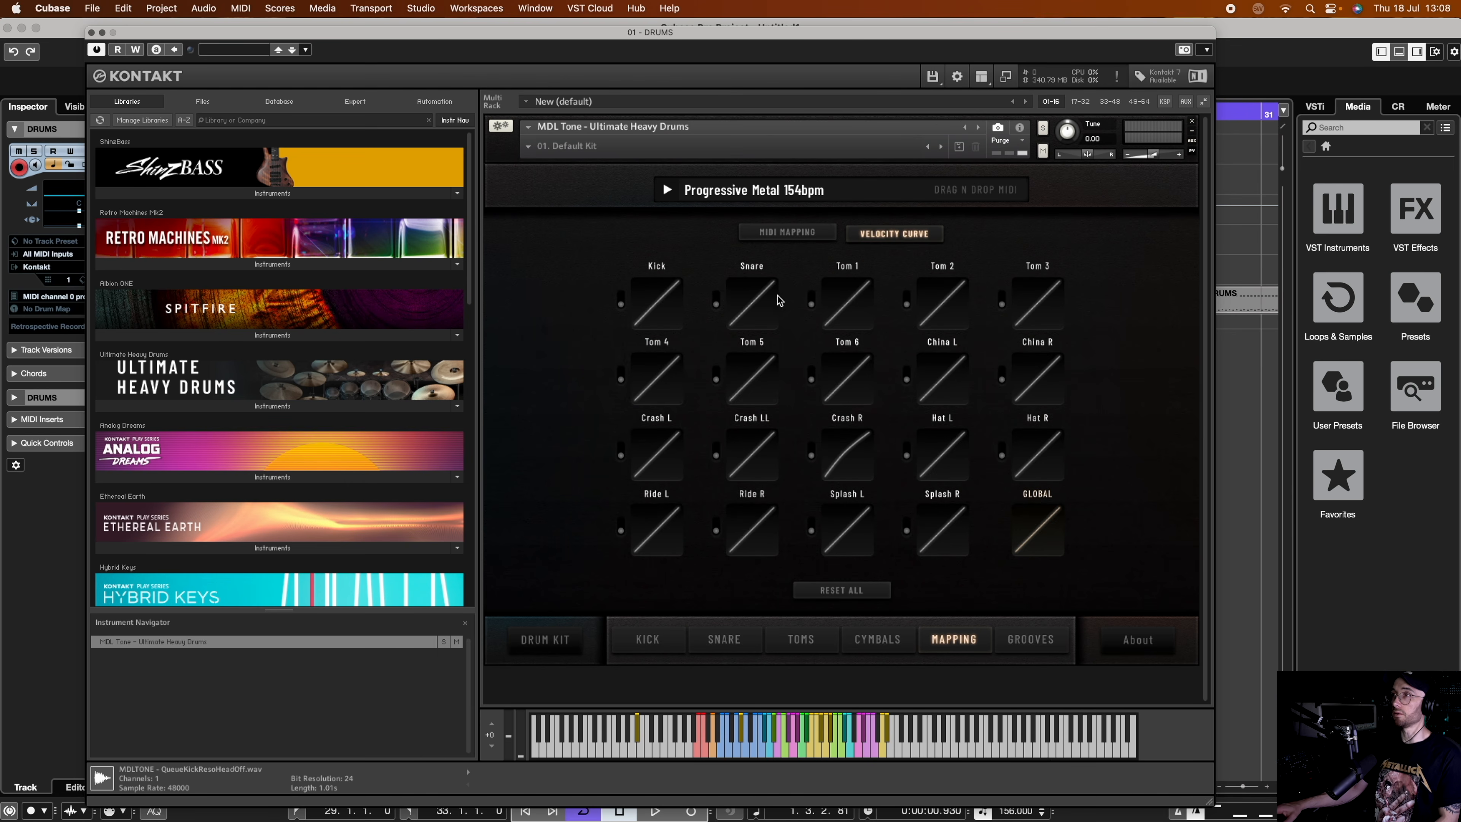
{"action": "left_click_drag", "start_coordinate": [762, 297], "coordinate": [758, 299]}
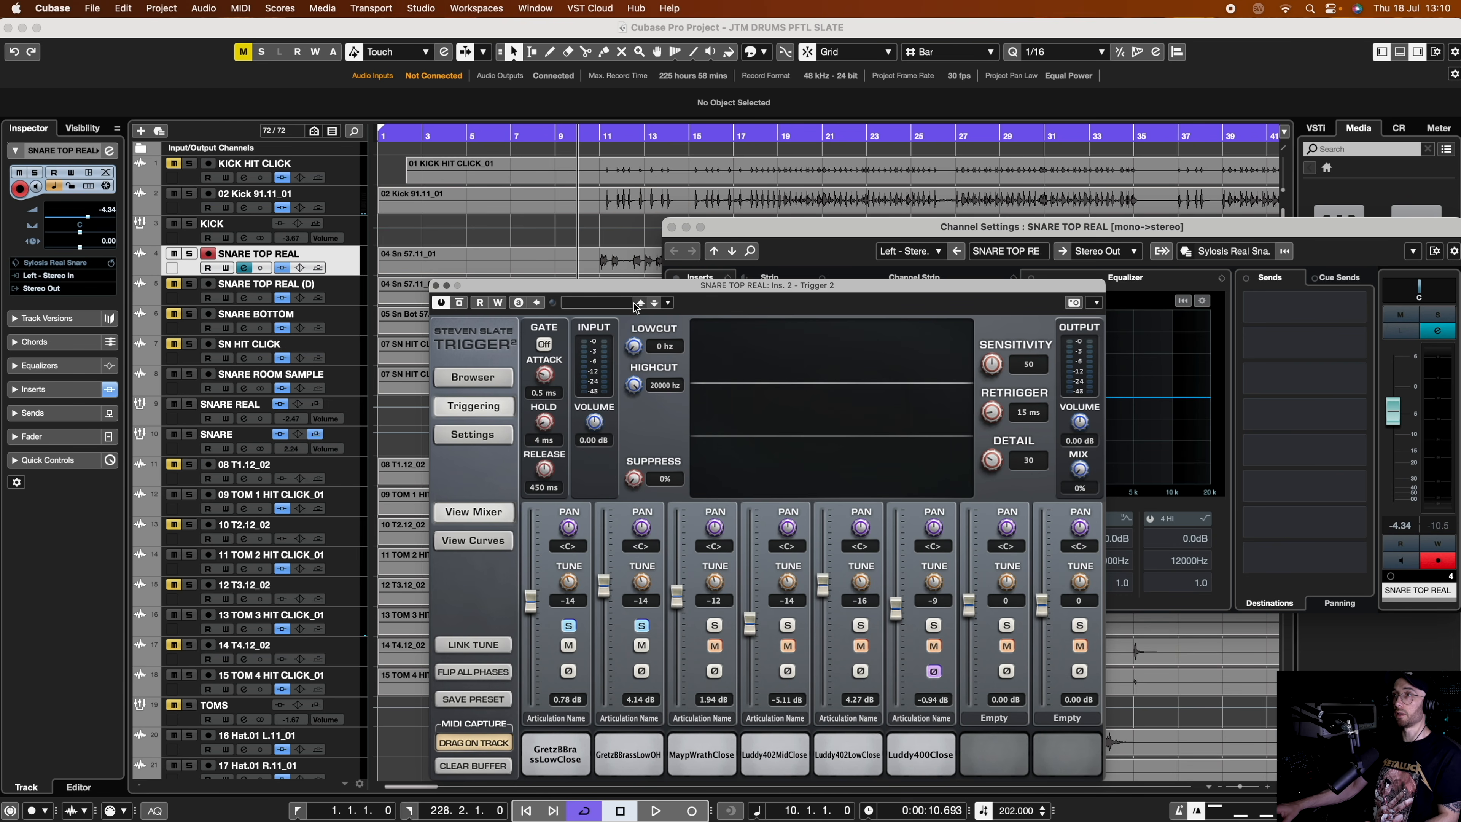
- Set the Trigger 2 mix on the SNARE TOP REAL track to 100% and close the plug-in window
{"action": "left_click_drag", "start_coordinate": [640, 288], "coordinate": [633, 217]}
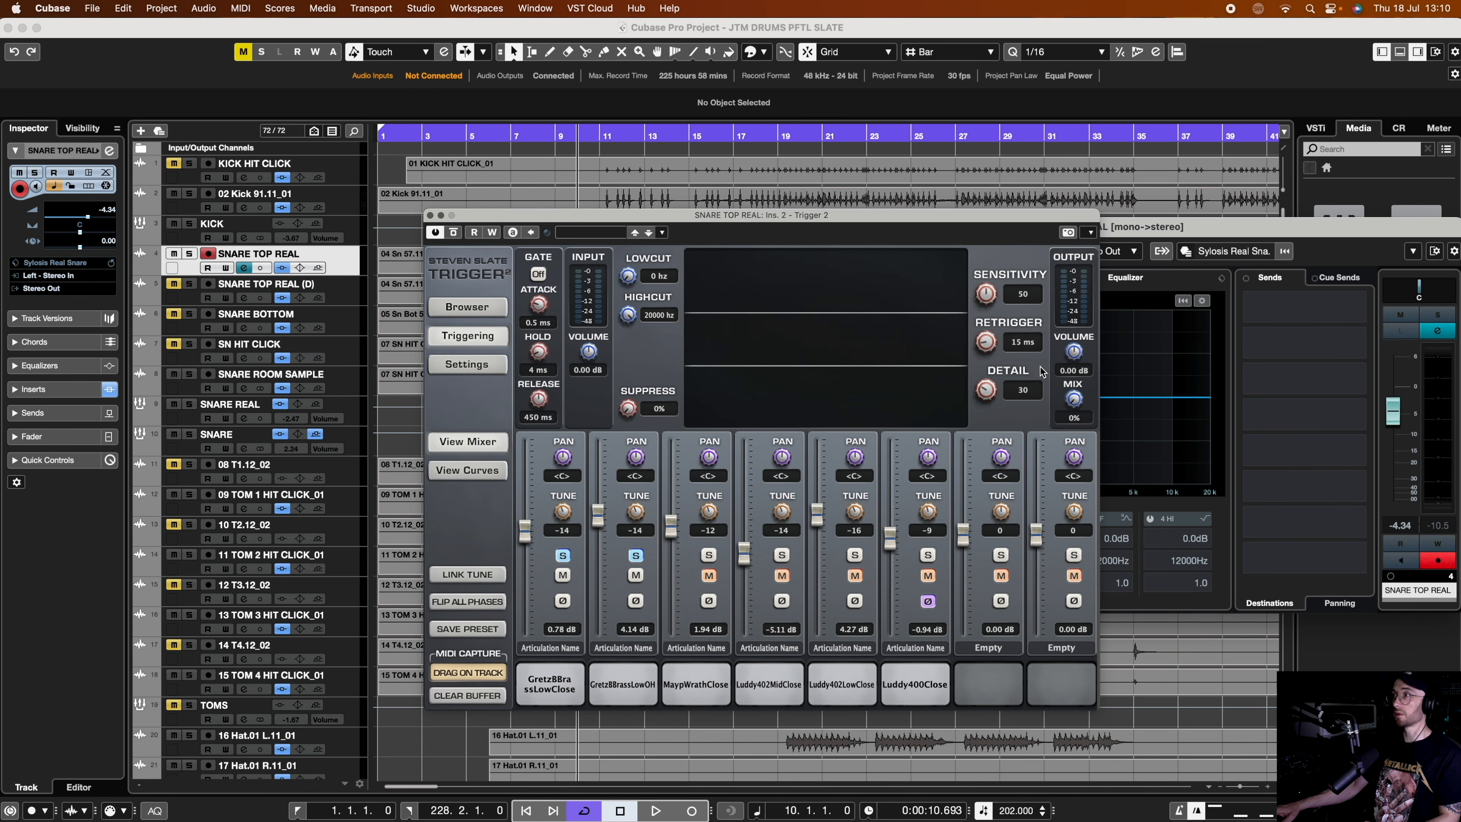
{"action": "left_click_drag", "start_coordinate": [1069, 399], "coordinate": [981, 51]}
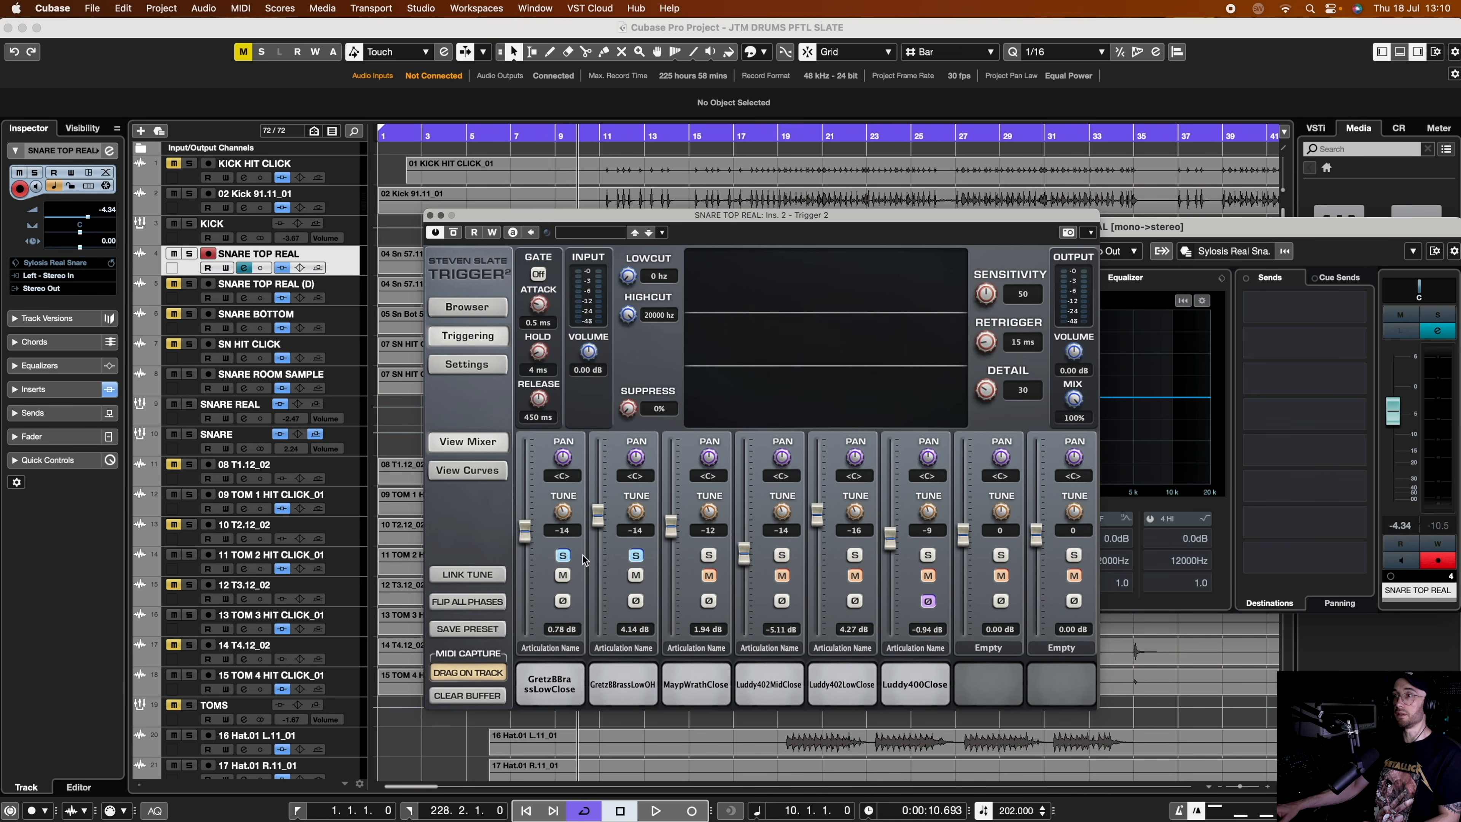
{"action": "left_click", "coordinate": [429, 215]}
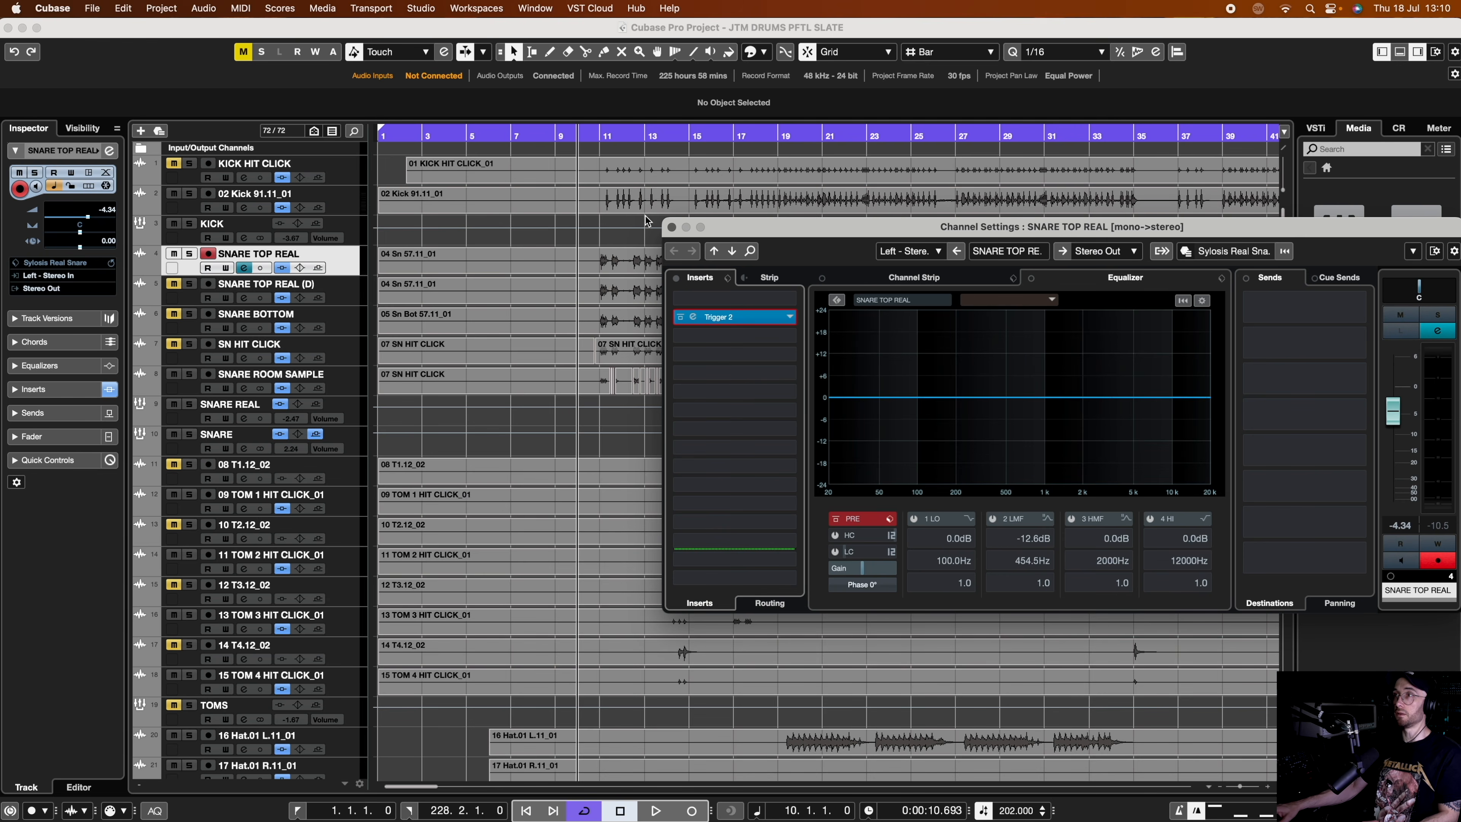
- Reopen Trigger 2, play the snare, and raise its input volume to 3.96 dB and the SNARE TOP REAL fader to -3.23
{"action": "left_click", "coordinate": [694, 317]}
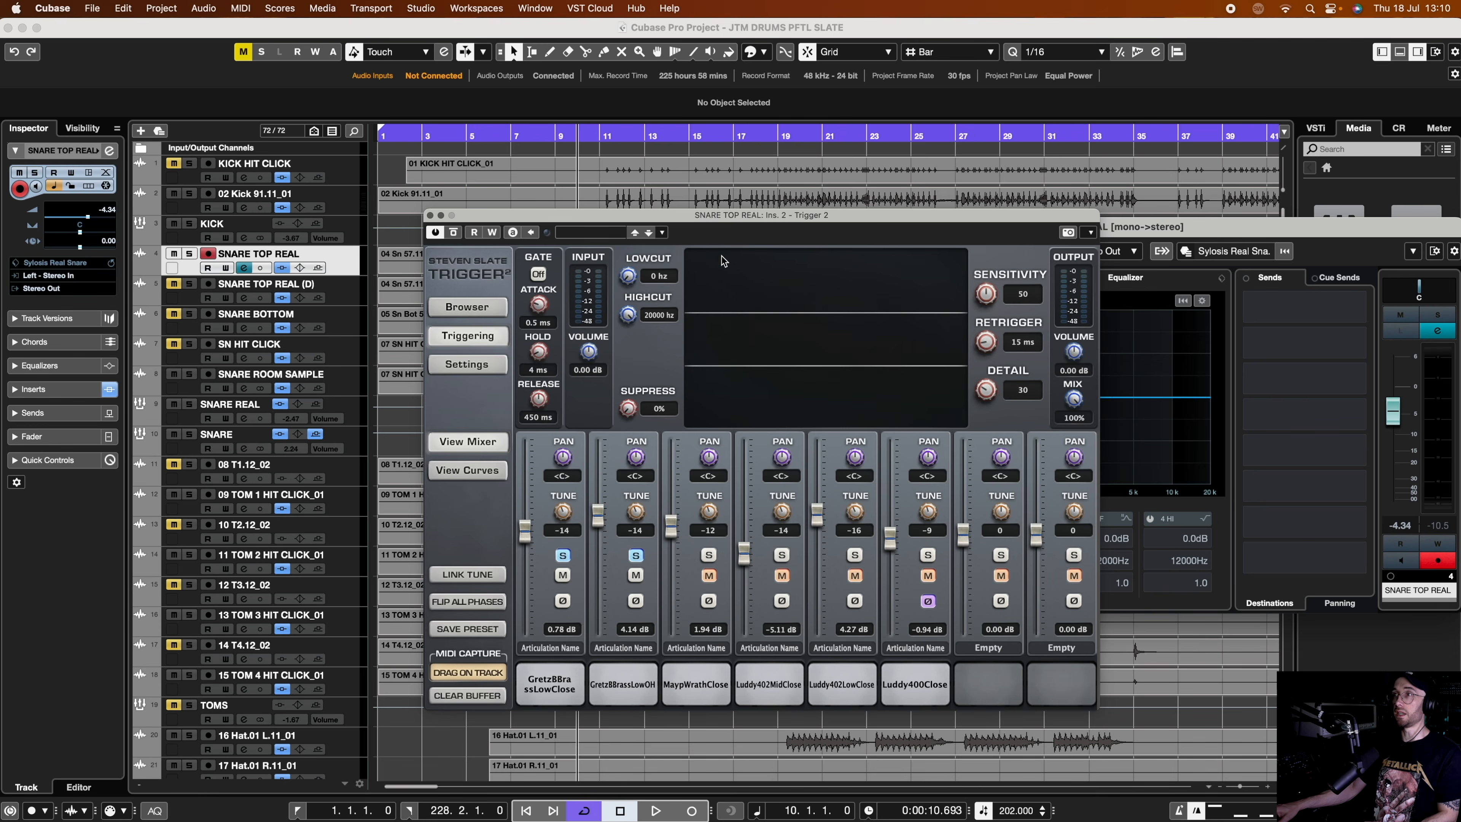
{"action": "left_click_drag", "start_coordinate": [731, 218], "coordinate": [605, 210]}
{"action": "key", "text": "space"}
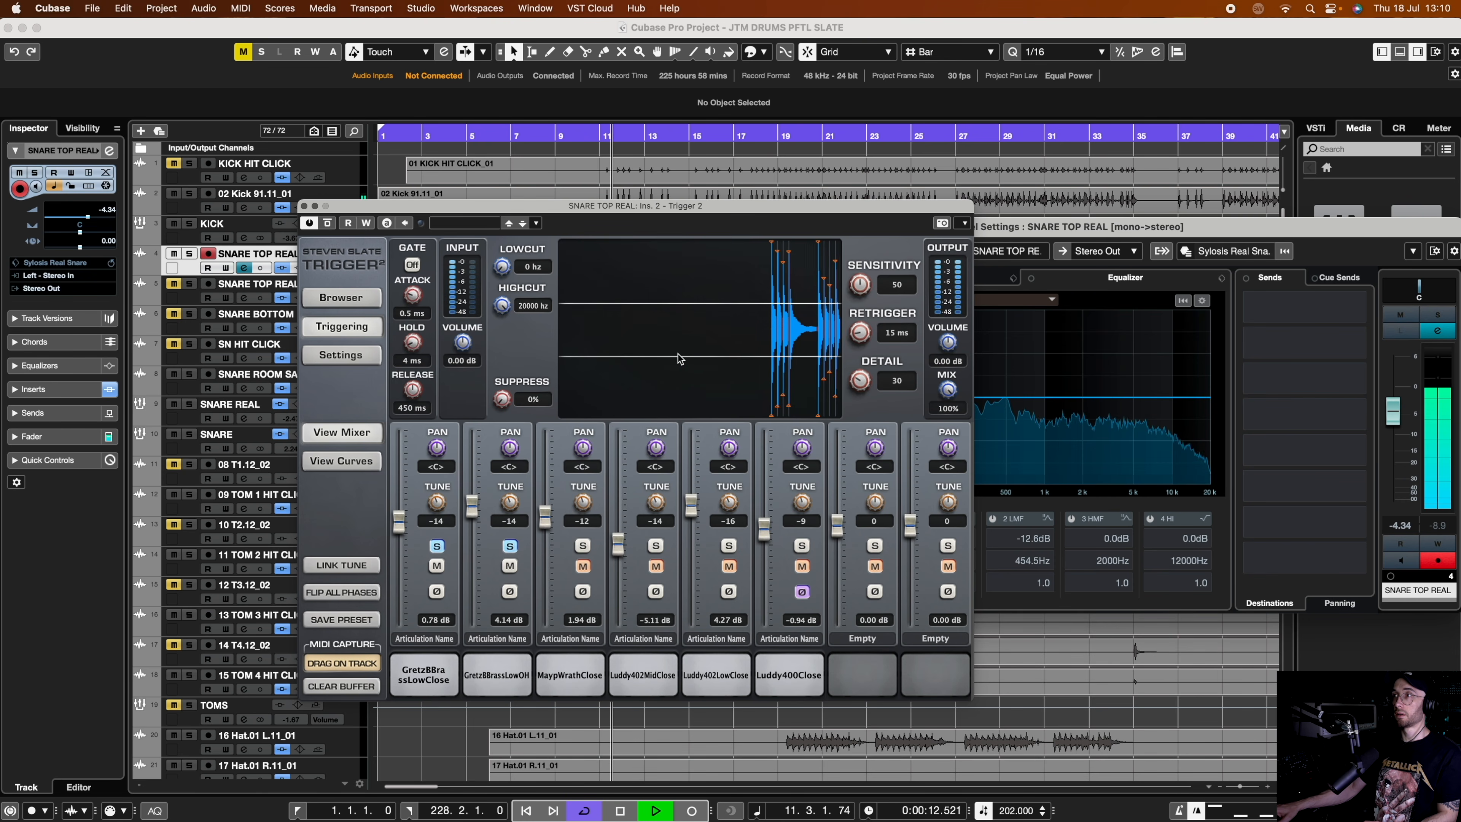
{"action": "mouse_move", "coordinate": [471, 345]}
{"action": "left_mouse_down"}
{"action": "mouse_move", "coordinate": [459, 327]}
{"action": "mouse_move", "coordinate": [455, 352]}
{"action": "left_mouse_up"}
{"action": "left_click_drag", "start_coordinate": [1391, 426], "coordinate": [1390, 420]}
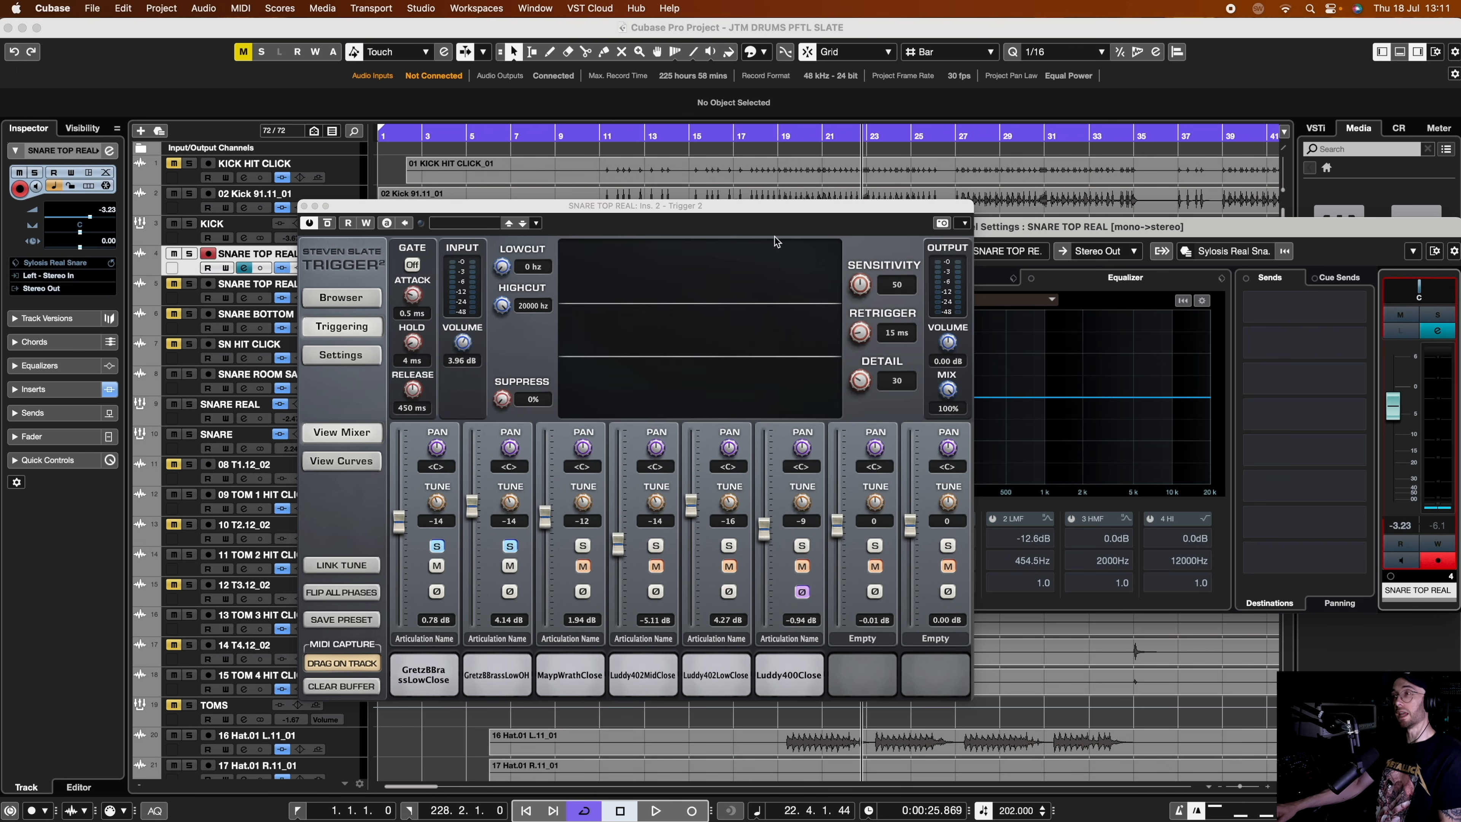
- Try lowering the SNARE TOP REAL clip starting in bar 19 to -4.52 dB and play it through Trigger 2 from just before bar 19
{"action": "left_click_drag", "start_coordinate": [769, 210], "coordinate": [764, 266]}
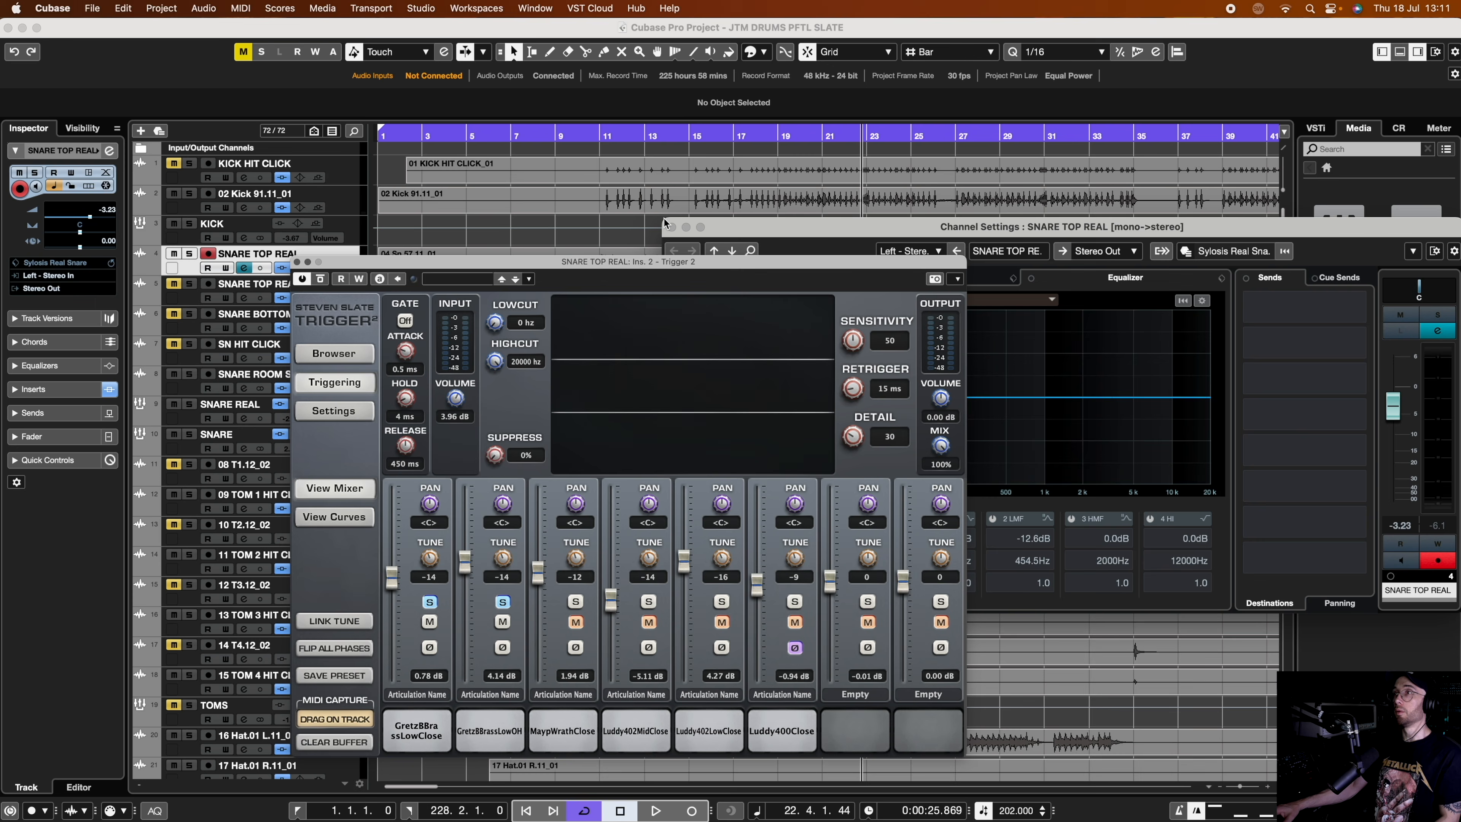
{"action": "left_click", "coordinate": [671, 227]}
{"action": "left_click_drag", "start_coordinate": [912, 266], "coordinate": [899, 335]}
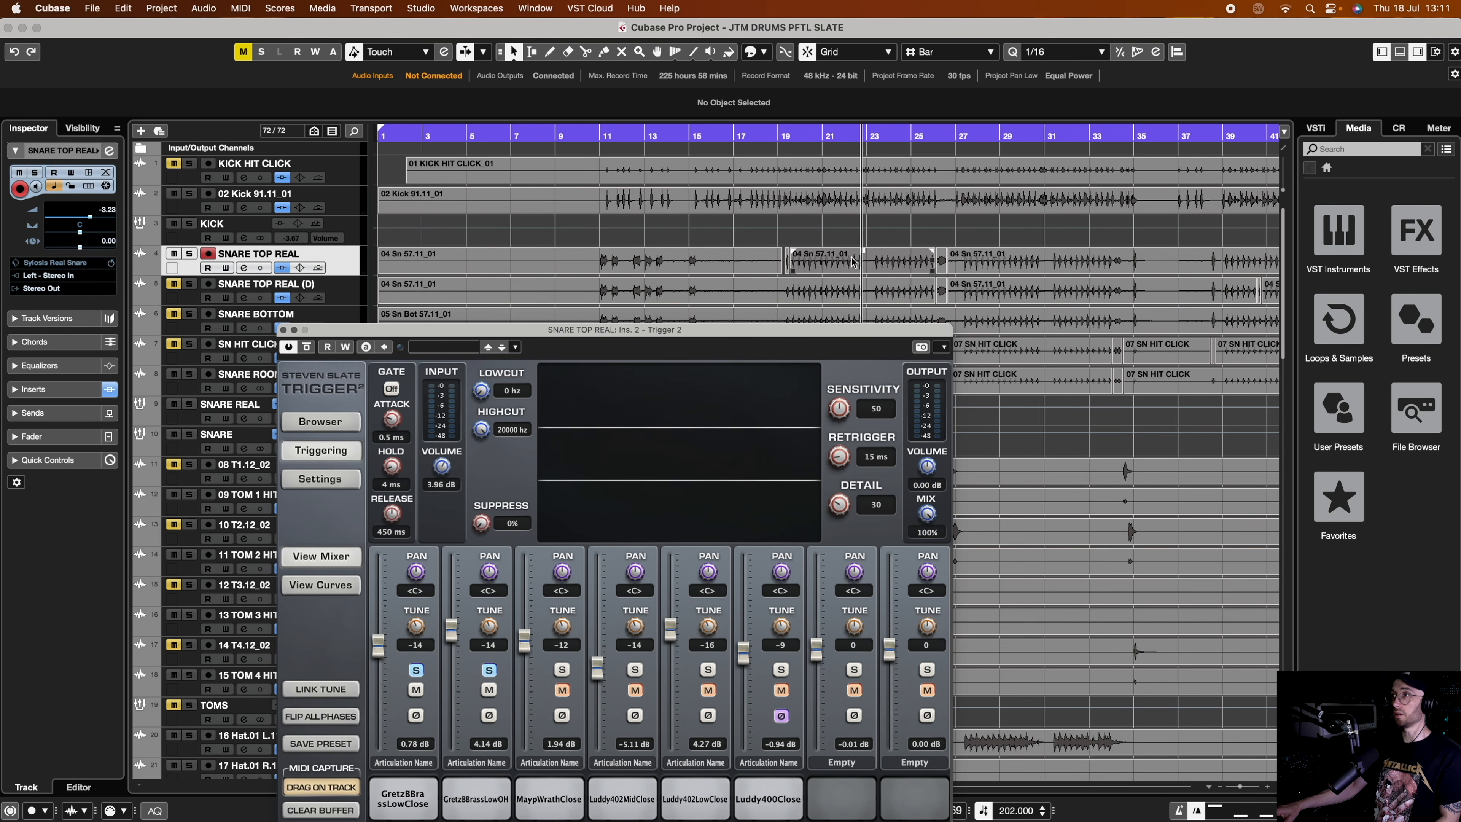
{"action": "left_click", "coordinate": [787, 137]}
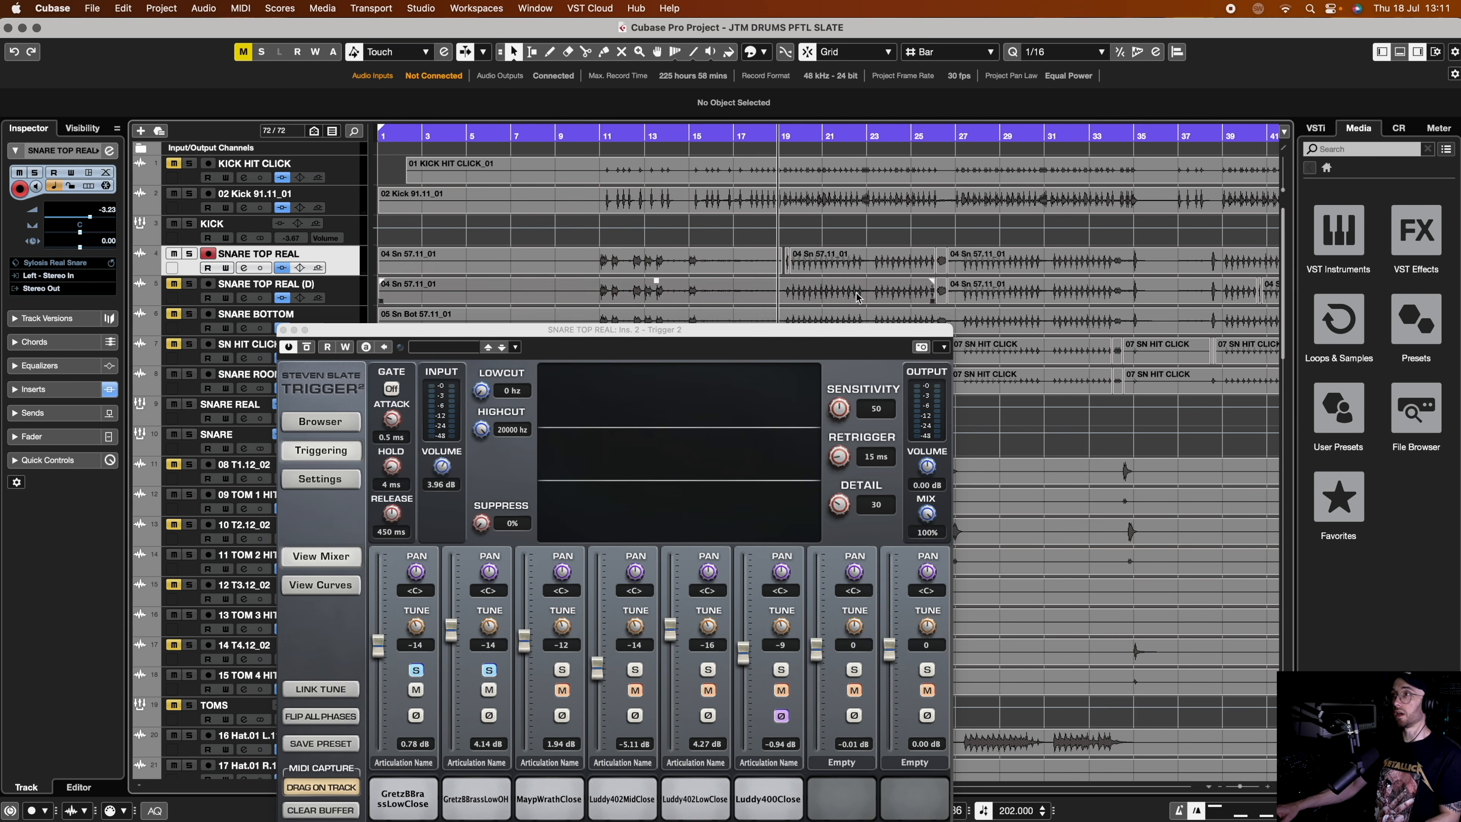
{"action": "left_click", "coordinate": [850, 266]}
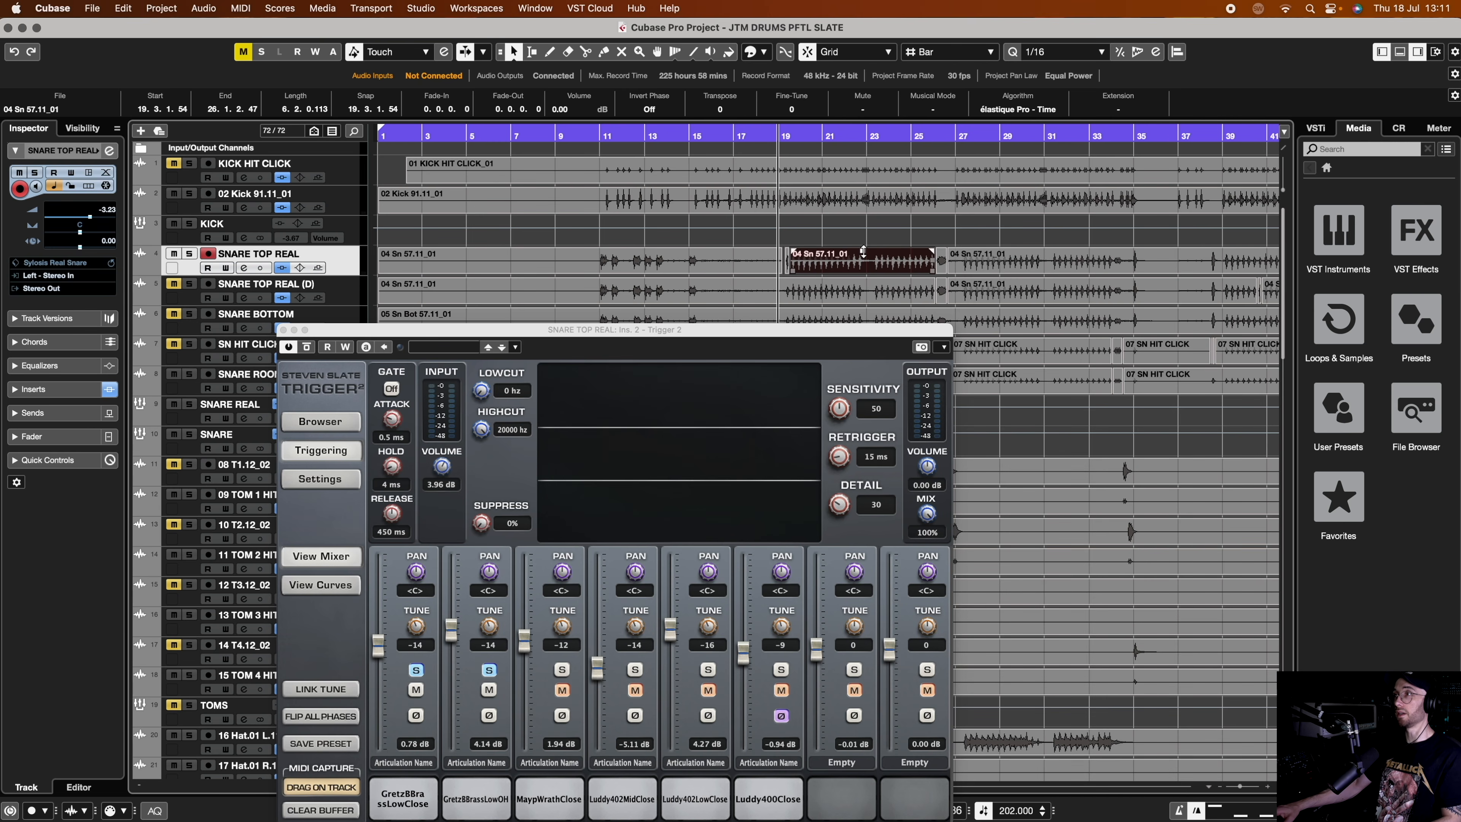
{"action": "left_click_drag", "start_coordinate": [862, 253], "coordinate": [862, 263]}
{"action": "key", "text": "space"}
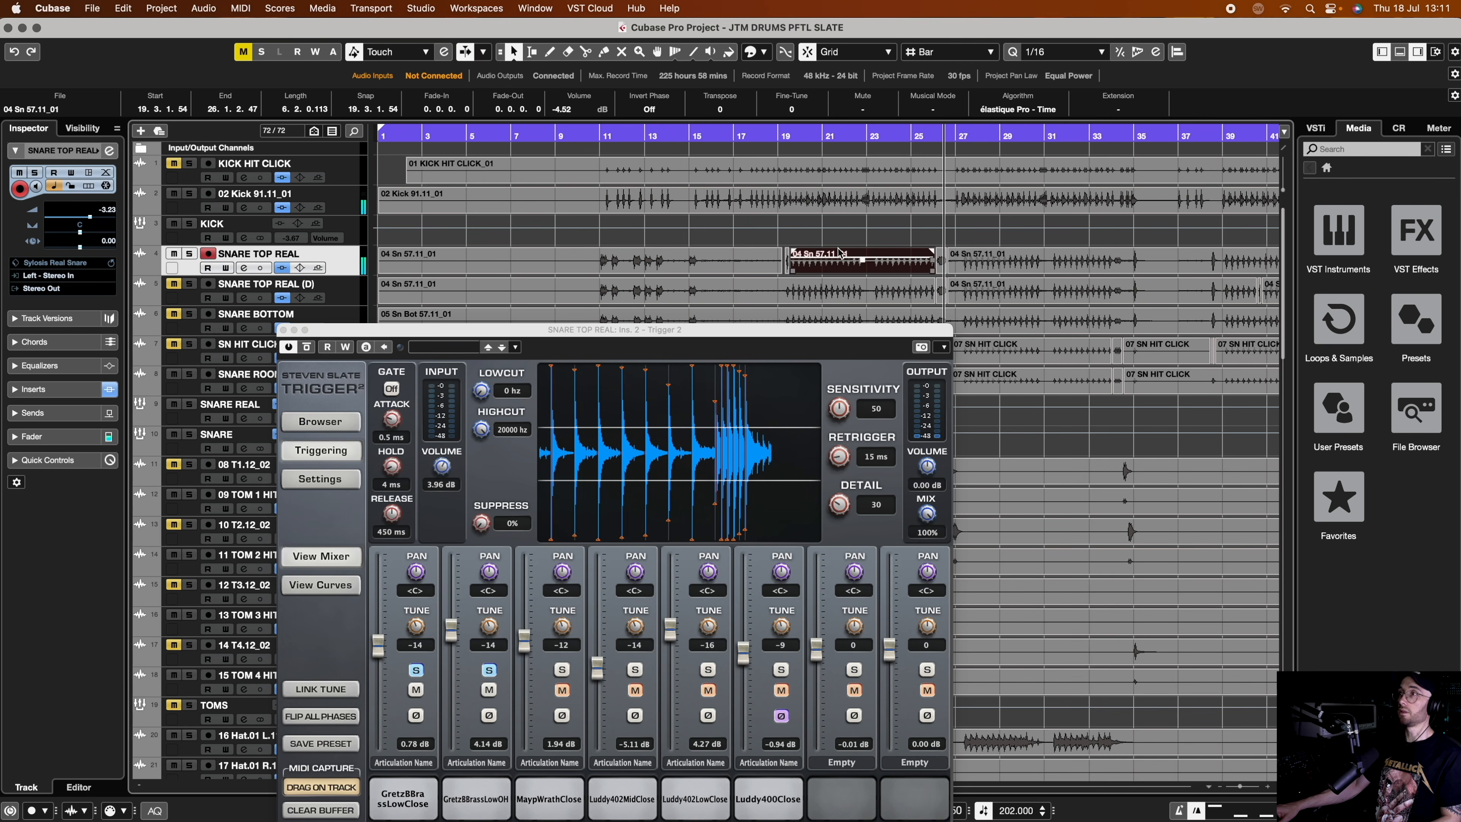
{"action": "left_click", "coordinate": [283, 330]}
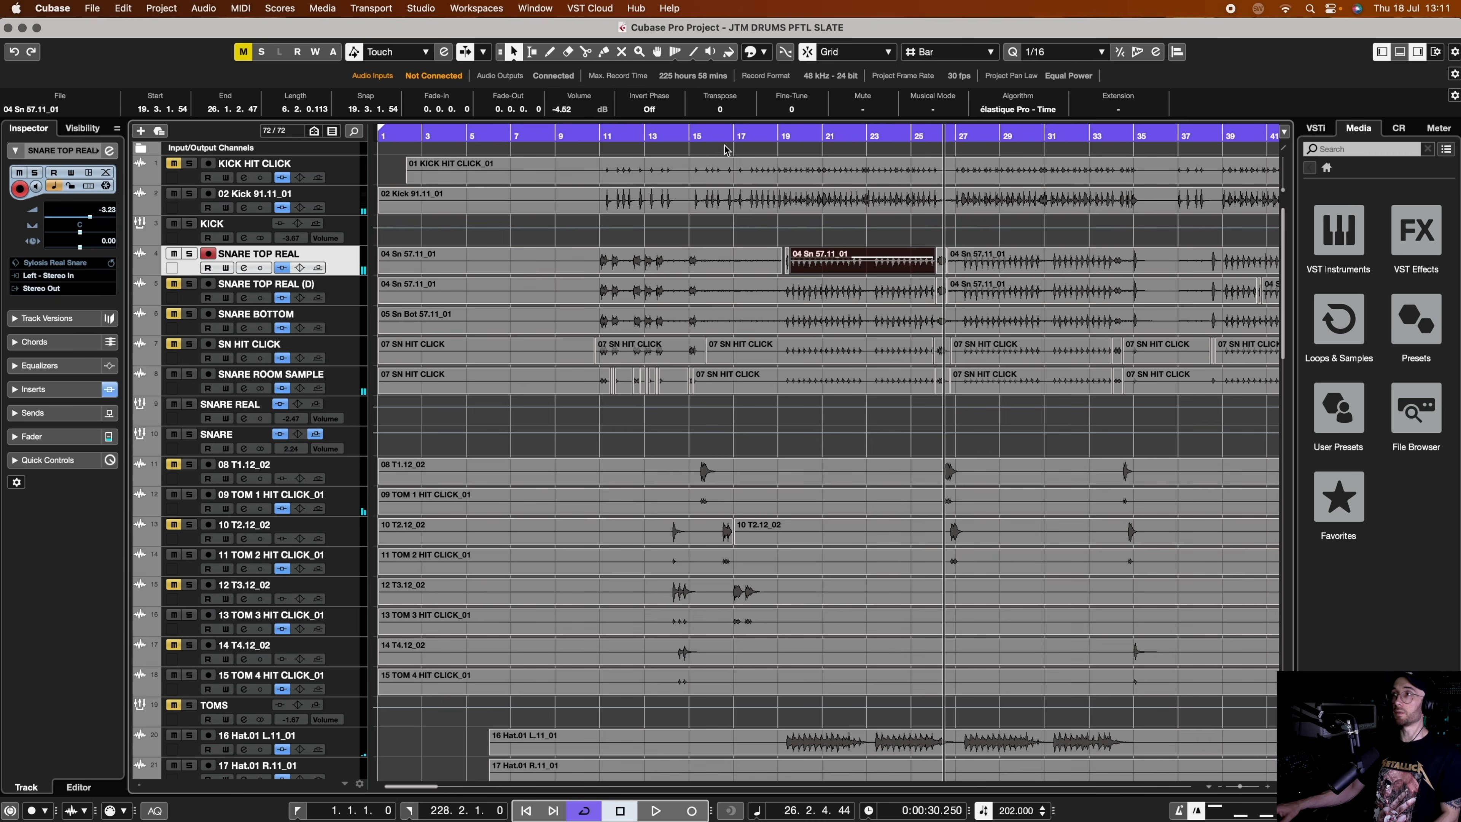
- Set the volume of the SNARE TOP REAL clip starting in bar 19 to -0.99 dB
{"action": "mouse_move", "coordinate": [834, 138]}
{"action": "left_mouse_down"}
{"action": "mouse_move", "coordinate": [832, 187]}
{"action": "mouse_move", "coordinate": [832, 161]}
{"action": "left_mouse_up"}
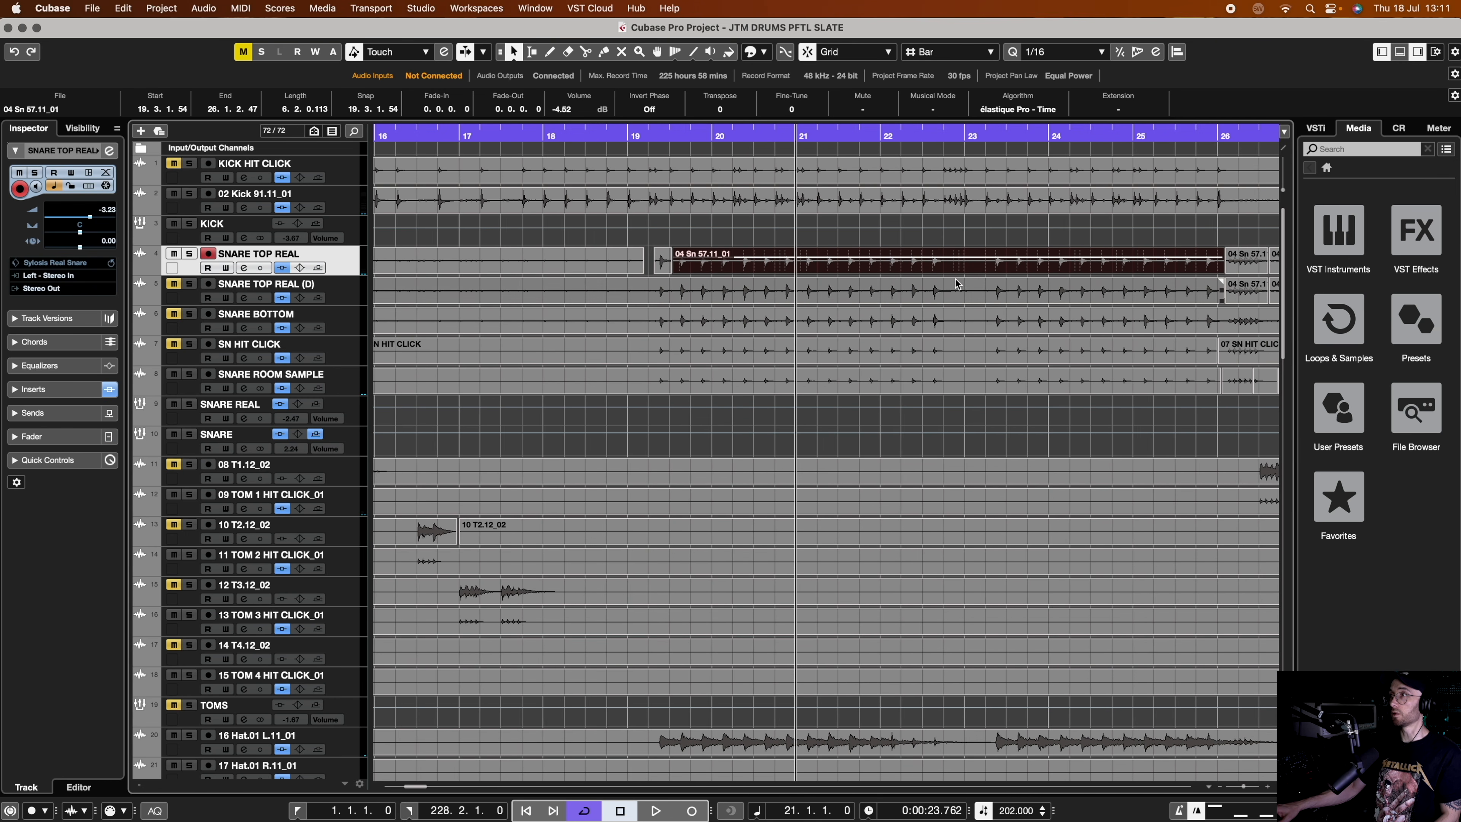
{"action": "left_click_drag", "start_coordinate": [948, 259], "coordinate": [950, 251]}
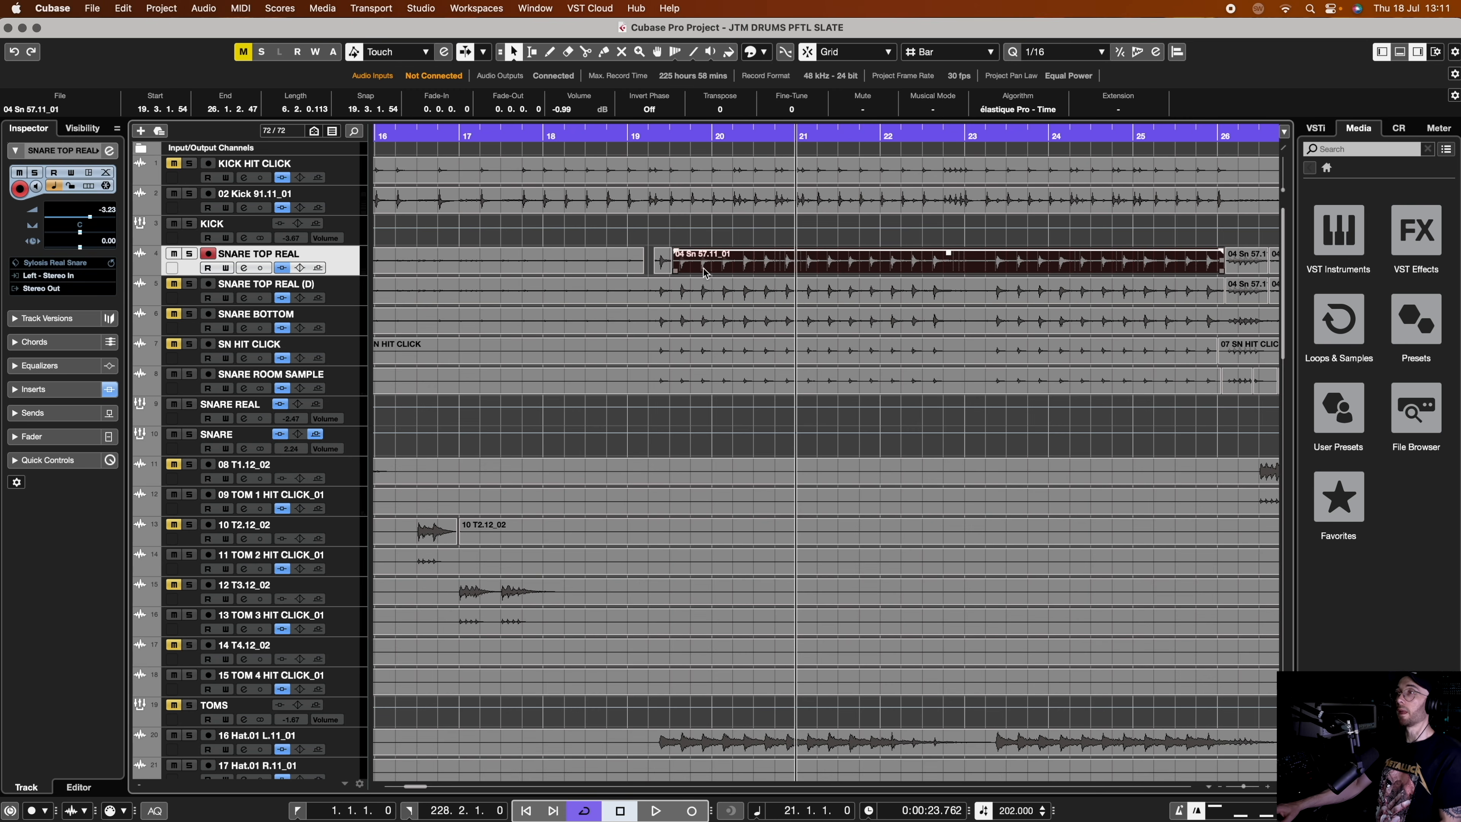
{"action": "left_click_drag", "start_coordinate": [695, 133], "coordinate": [680, 63]}
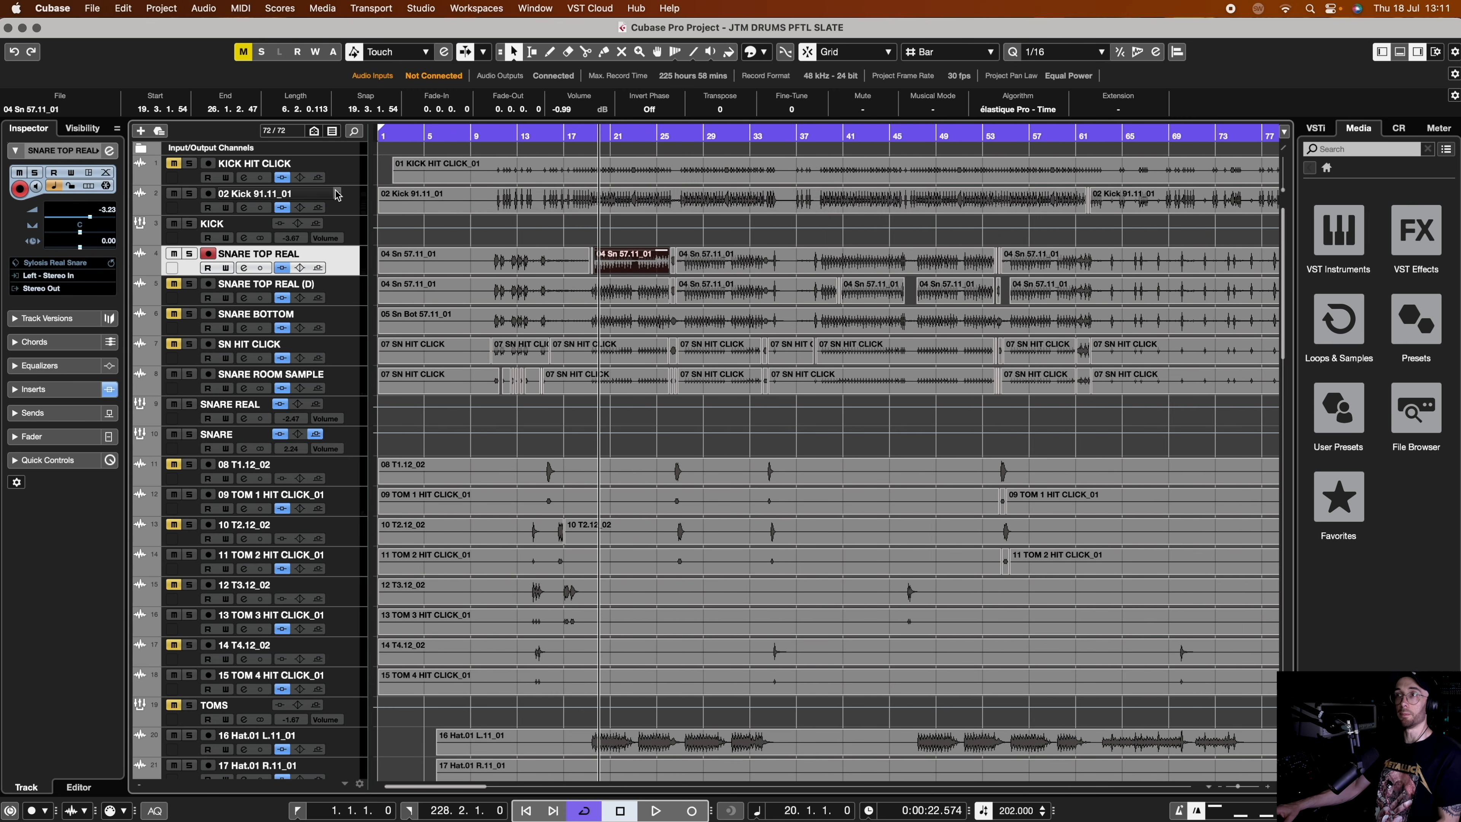